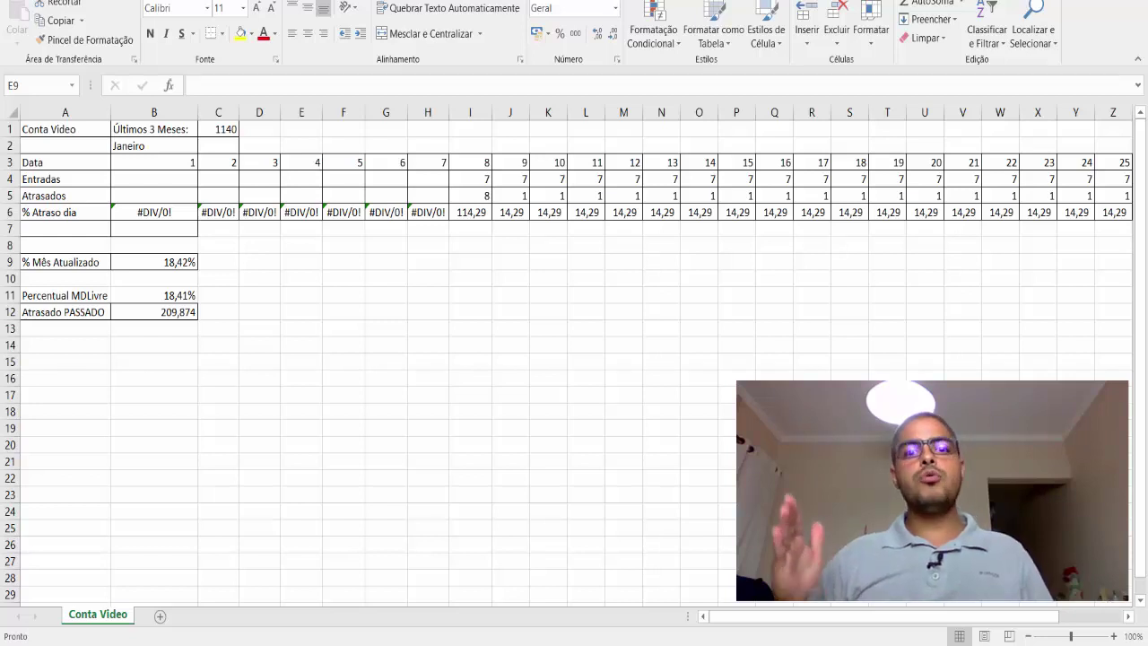
Step: Check the current date and month in the system calendar
left_click(1110, 641)
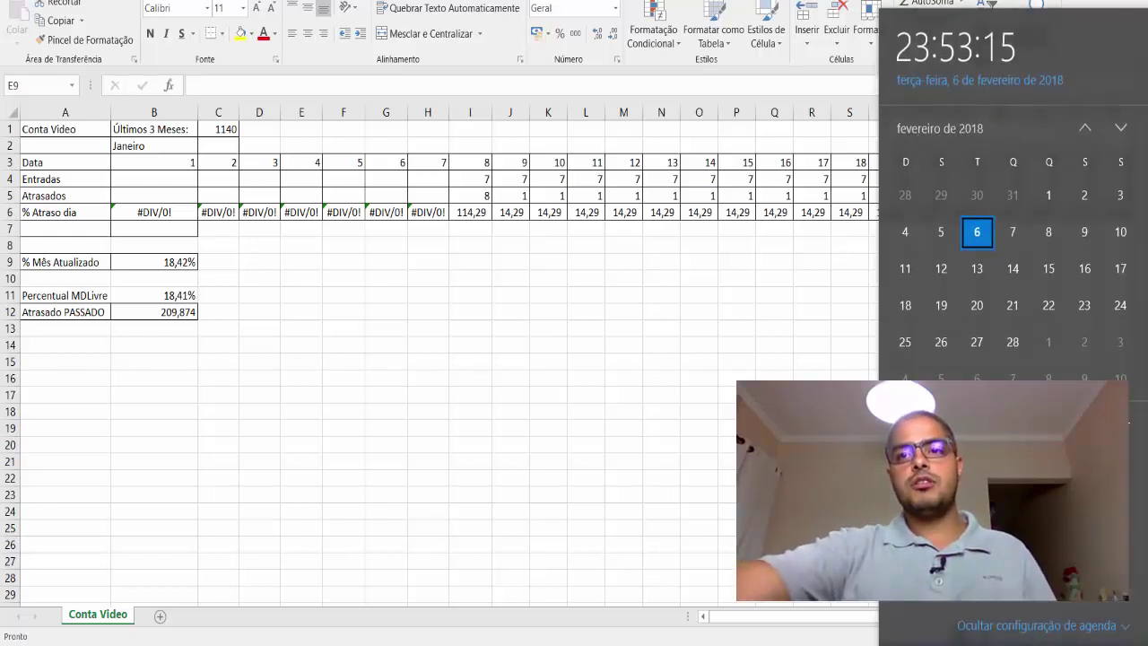
key("Escape")
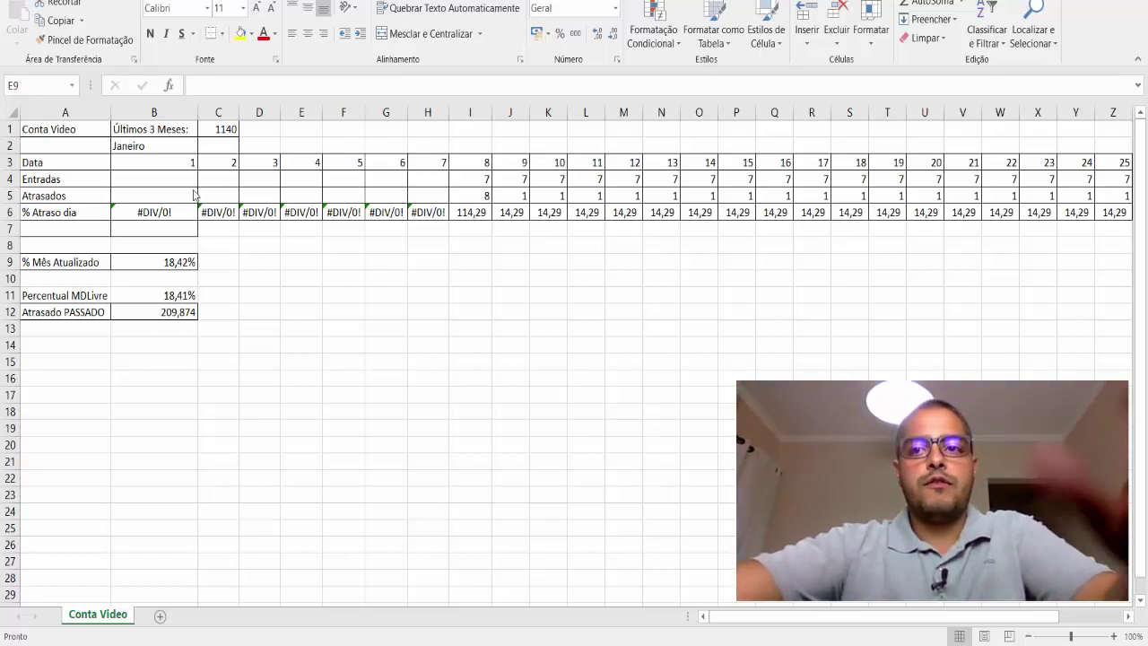
left_click(106, 177)
left_click(97, 152)
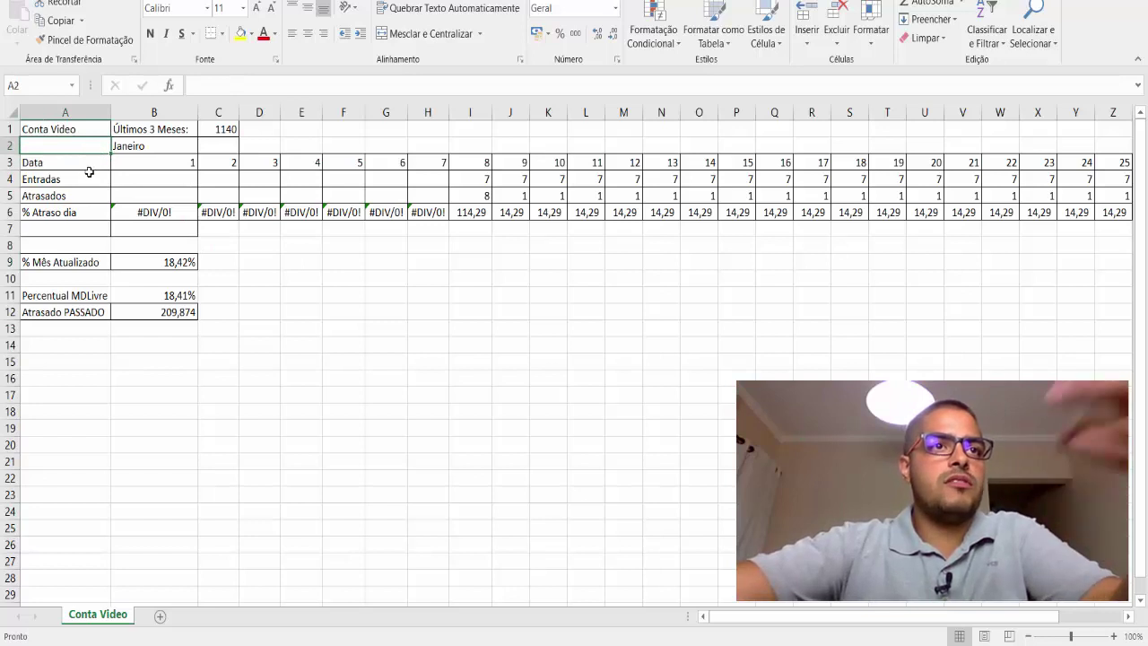
left_click(95, 132)
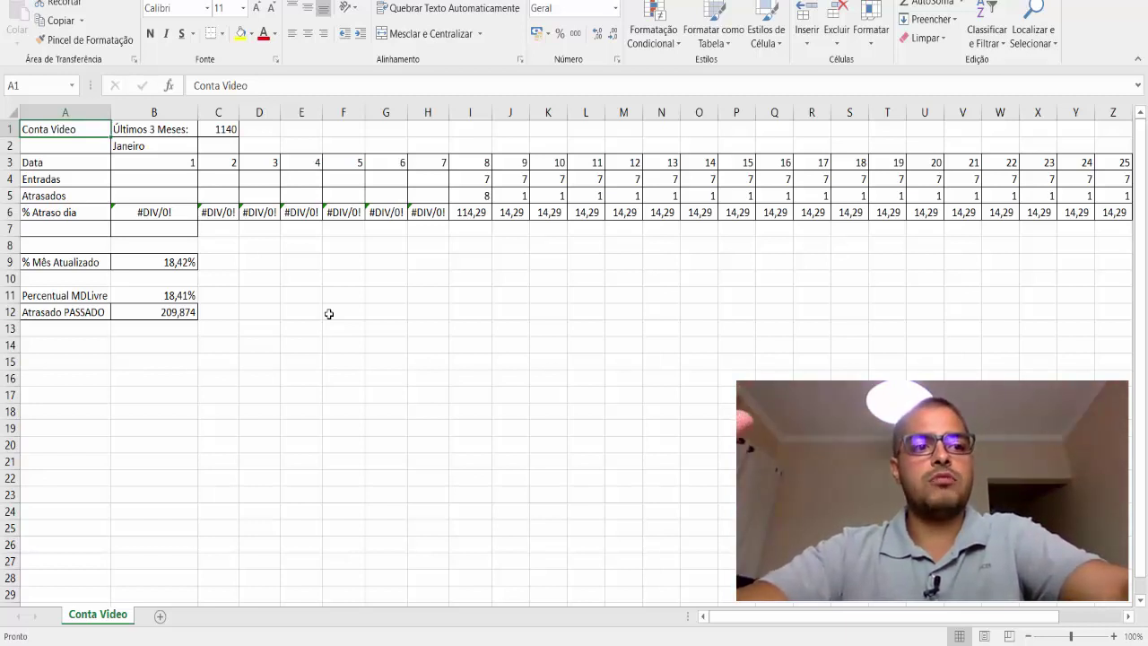
left_click(346, 262)
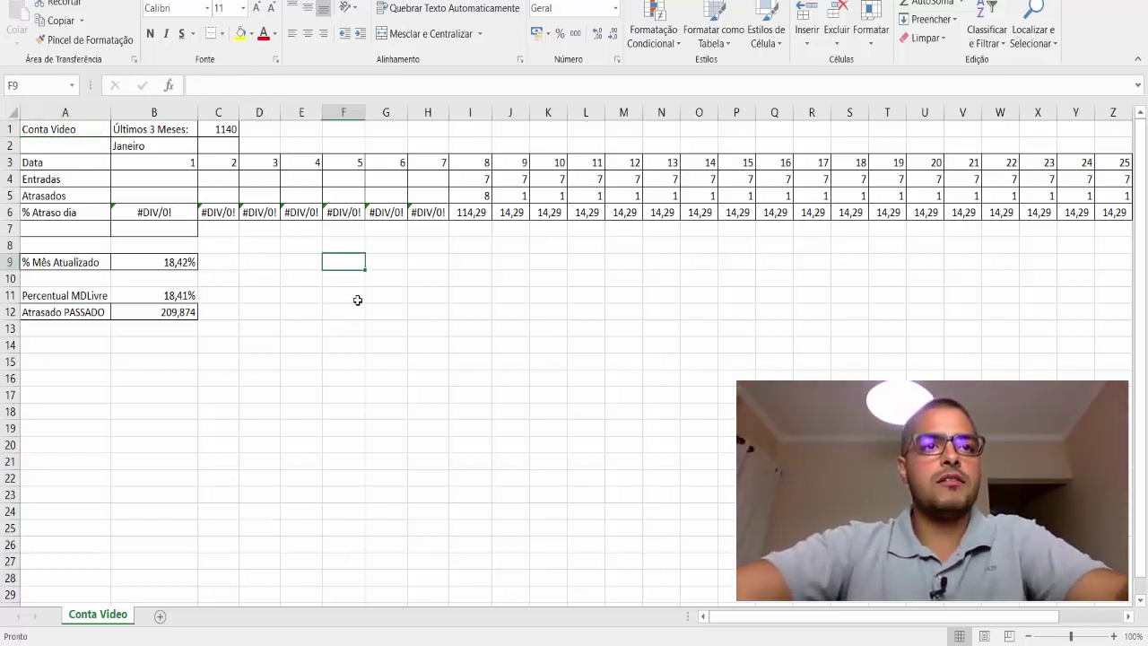
left_click(65, 130)
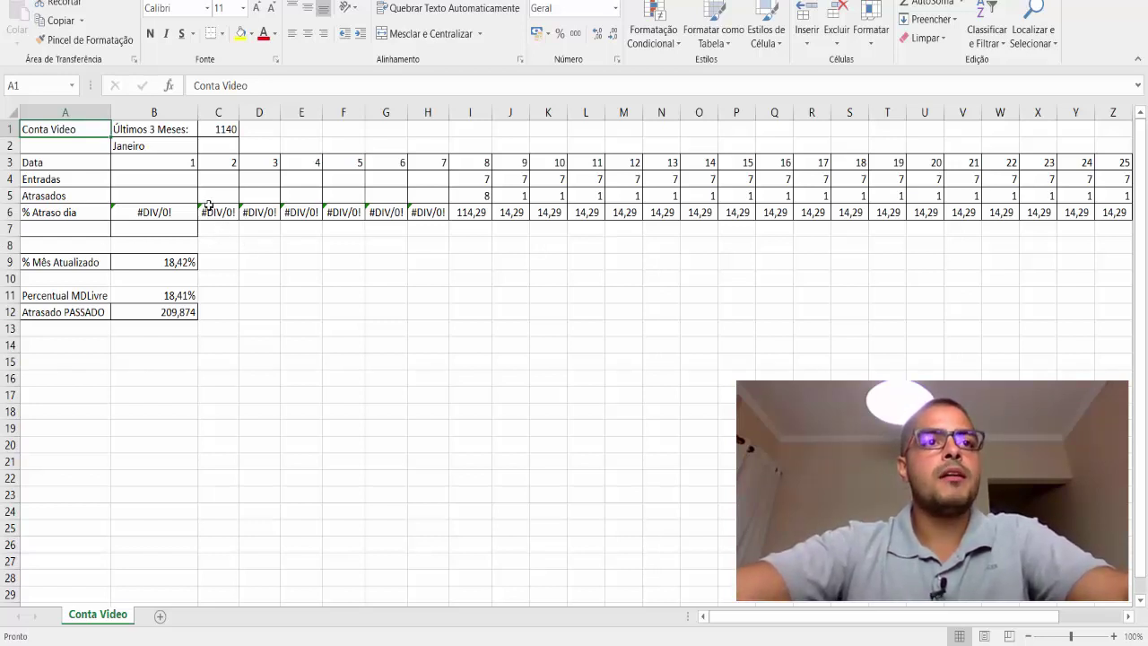
left_click(160, 130)
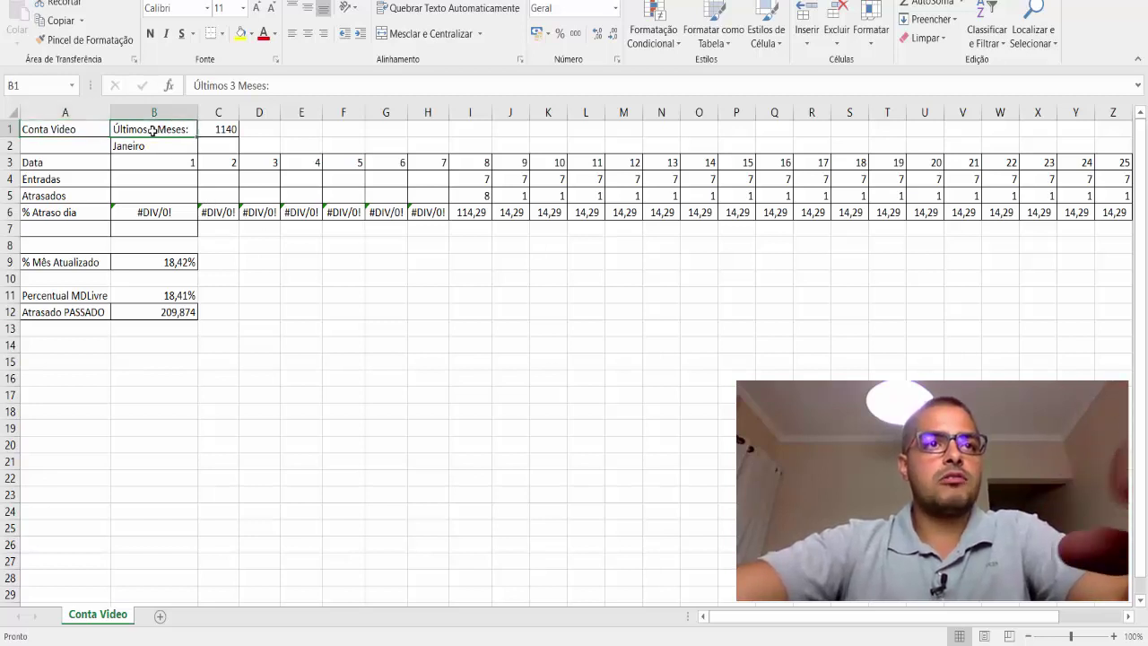
Step: Replace the title in cell A1 with NOME DA CONTA
left_click(68, 127)
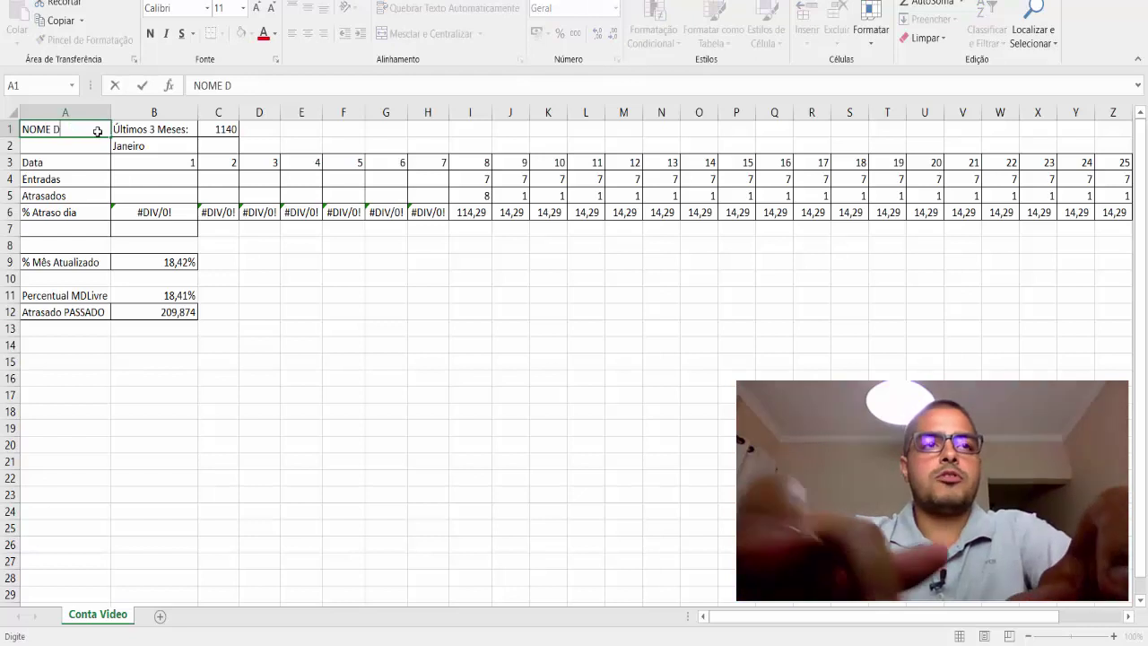
type("A CONTA")
key("Tab")
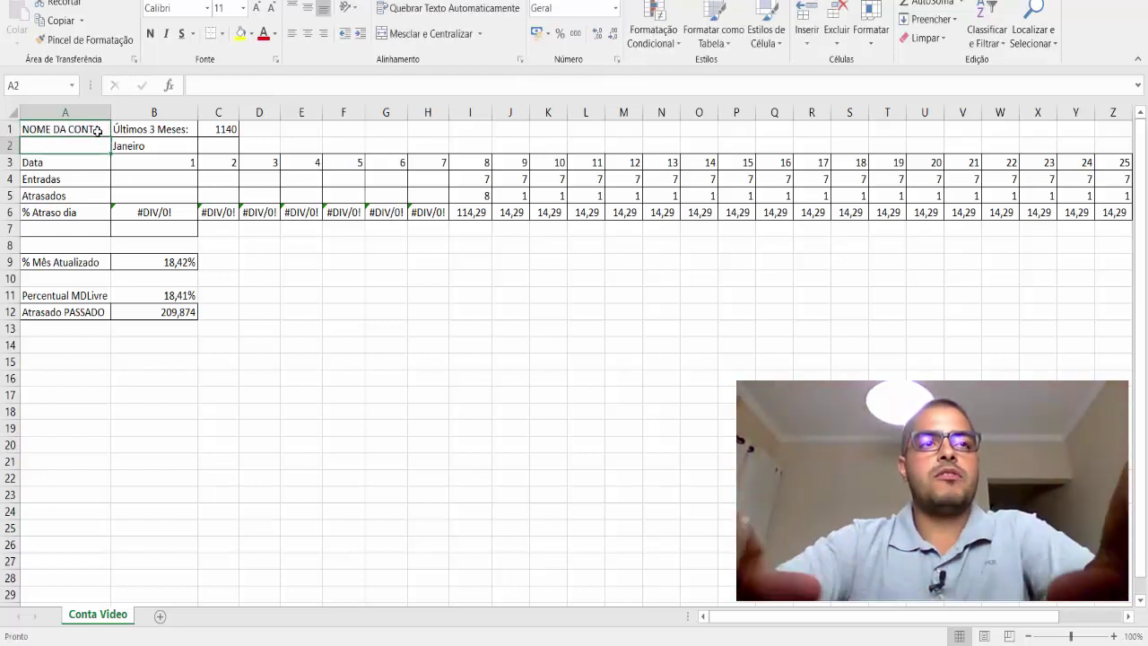
Step: Examine the Últimos 3 Meses label in B1 and the adjacent figure in C1
key("Tab")
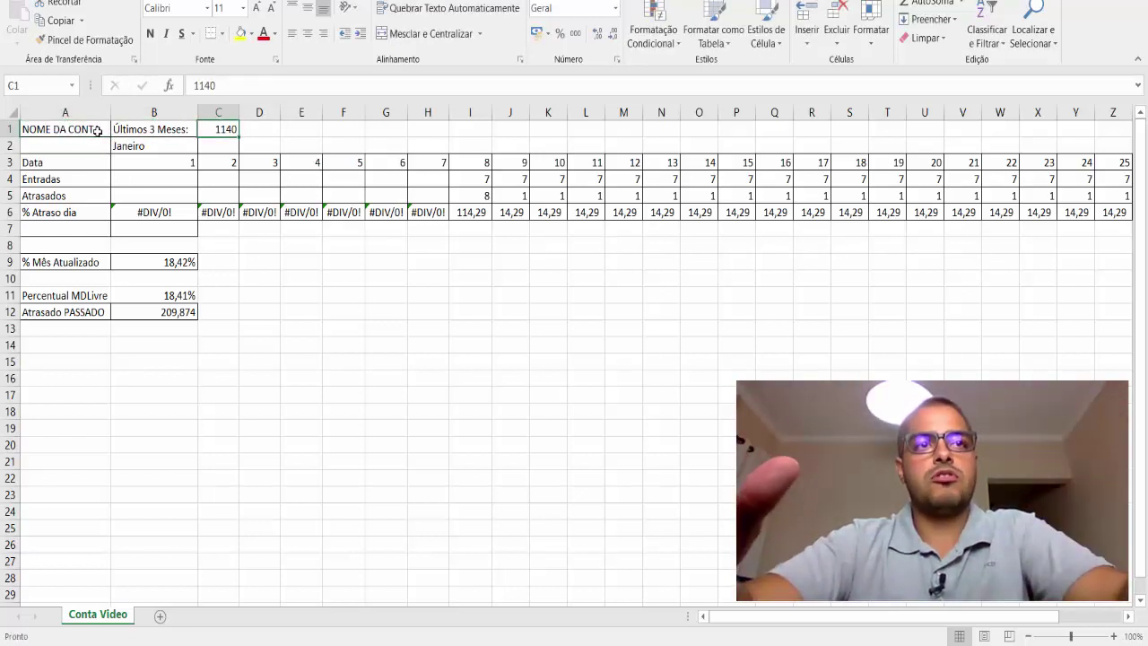
key("Left")
key("Right")
key("Left")
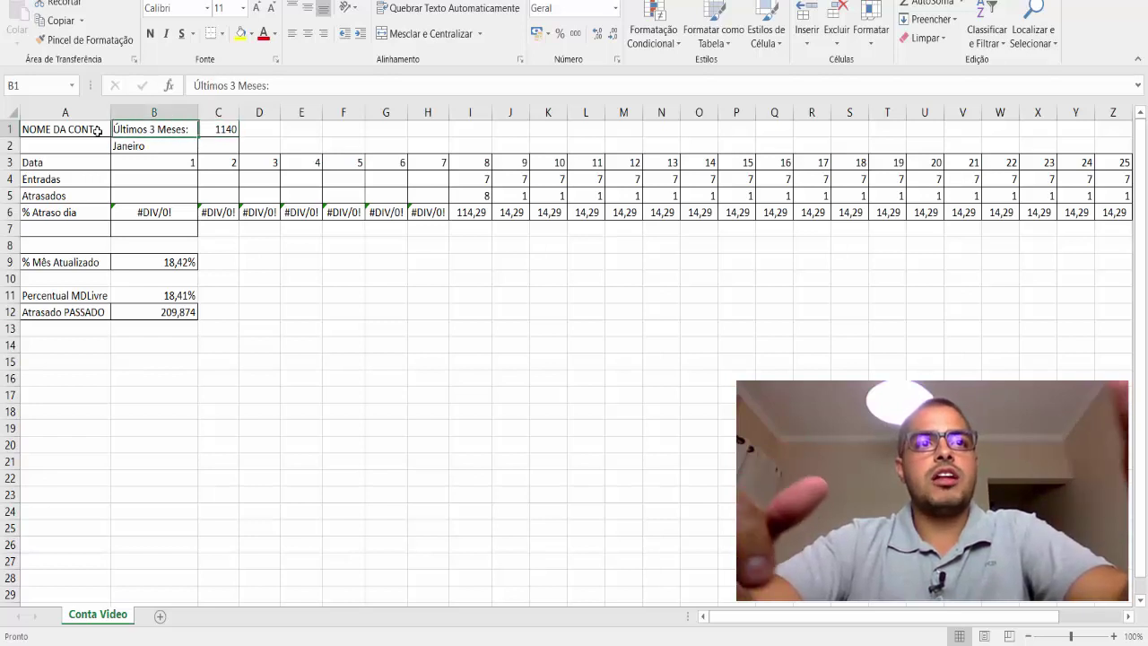
key("Right")
key("Left")
key("Right")
key("Left")
key("Right")
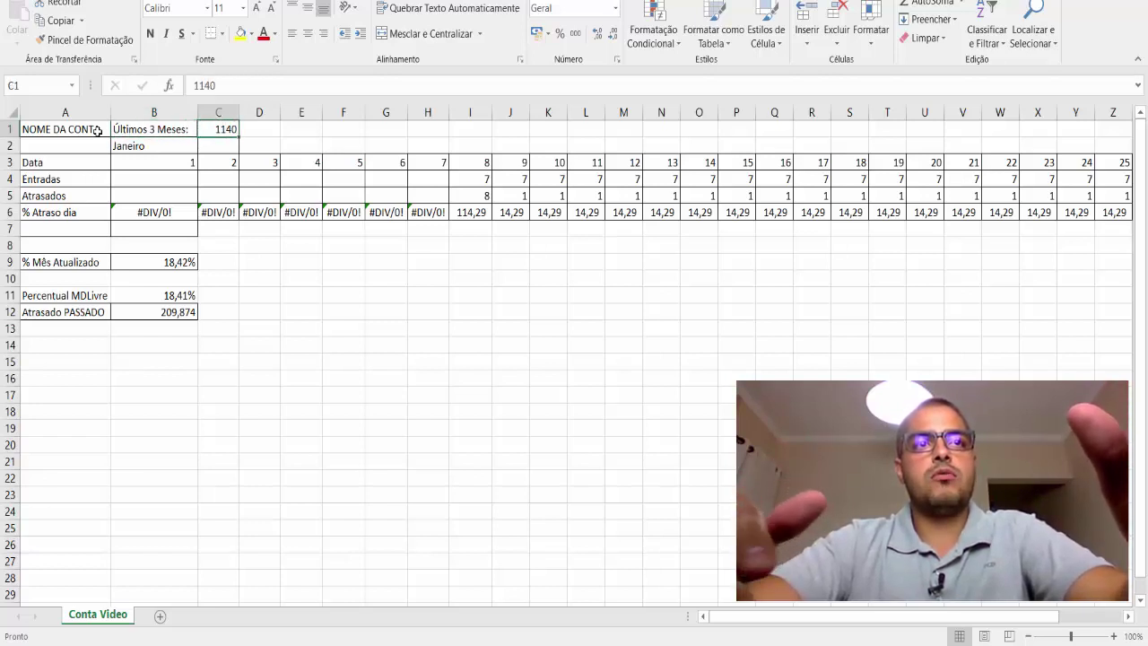
key("Left")
key("Right")
key("Left")
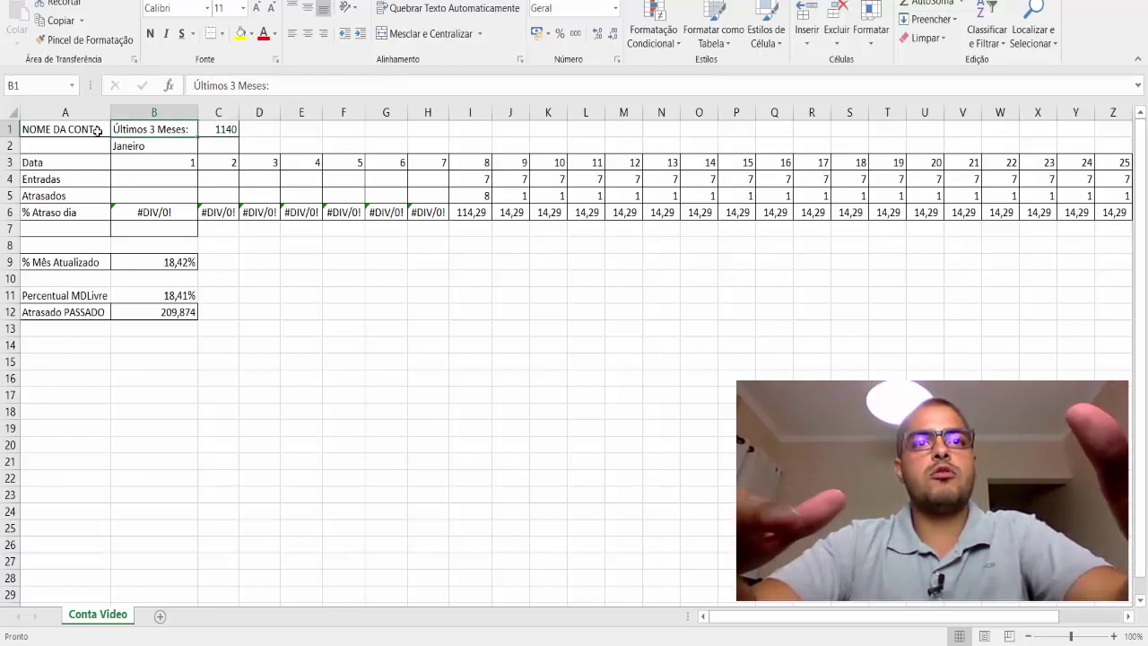
key("Right")
key("Left")
key("Left")
key("Right")
key("Right")
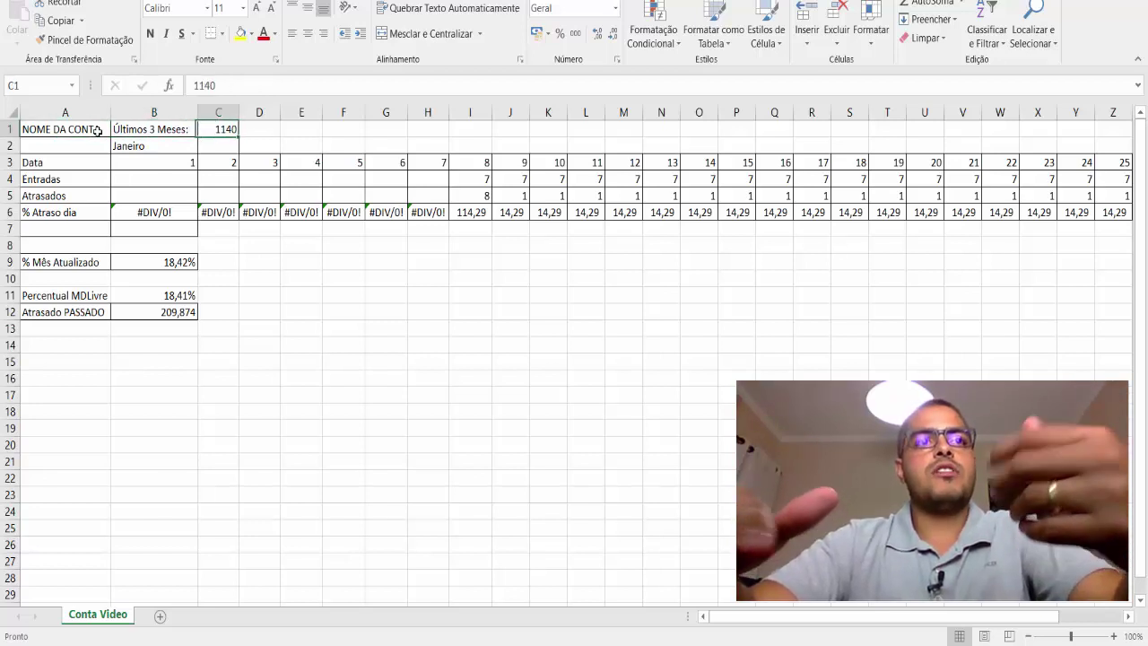
key("Right")
key("Left")
key("Left")
key("Right")
key("Left")
key("Left")
key("Right")
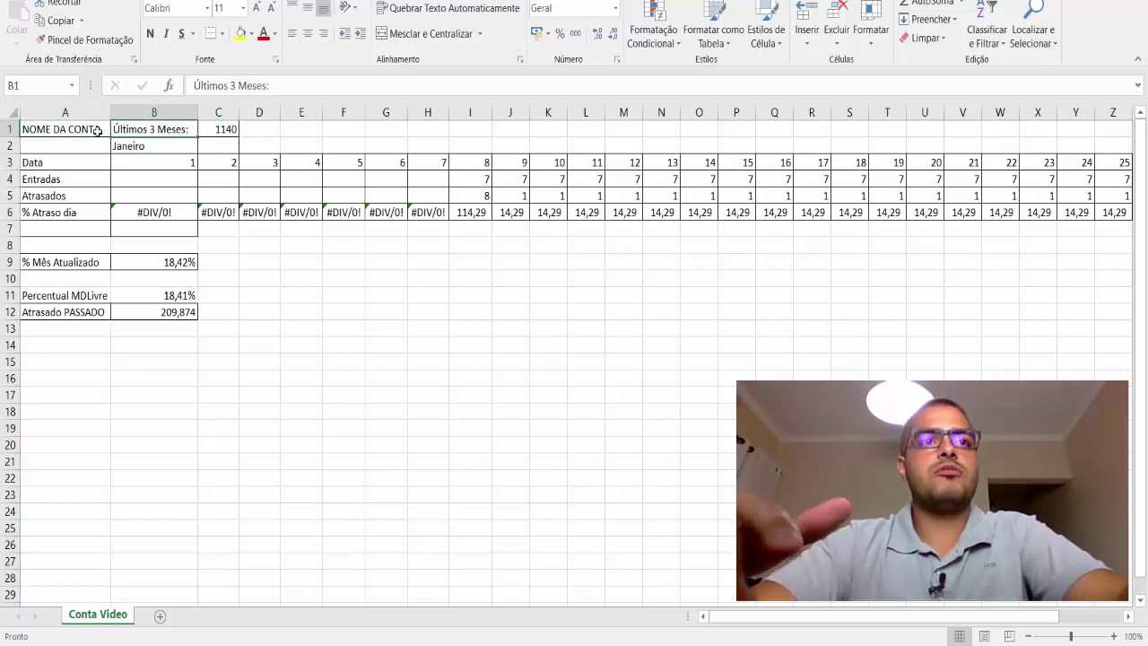
key("Right")
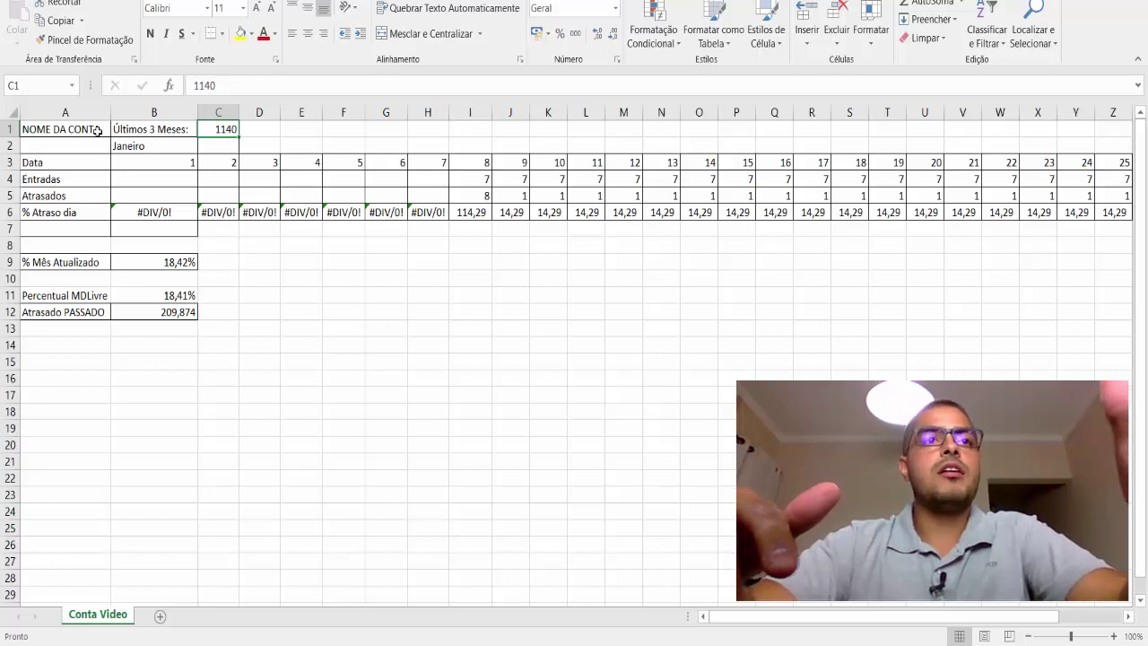
Step: Change the month name in cell B2 to Fevereiro
key("Down")
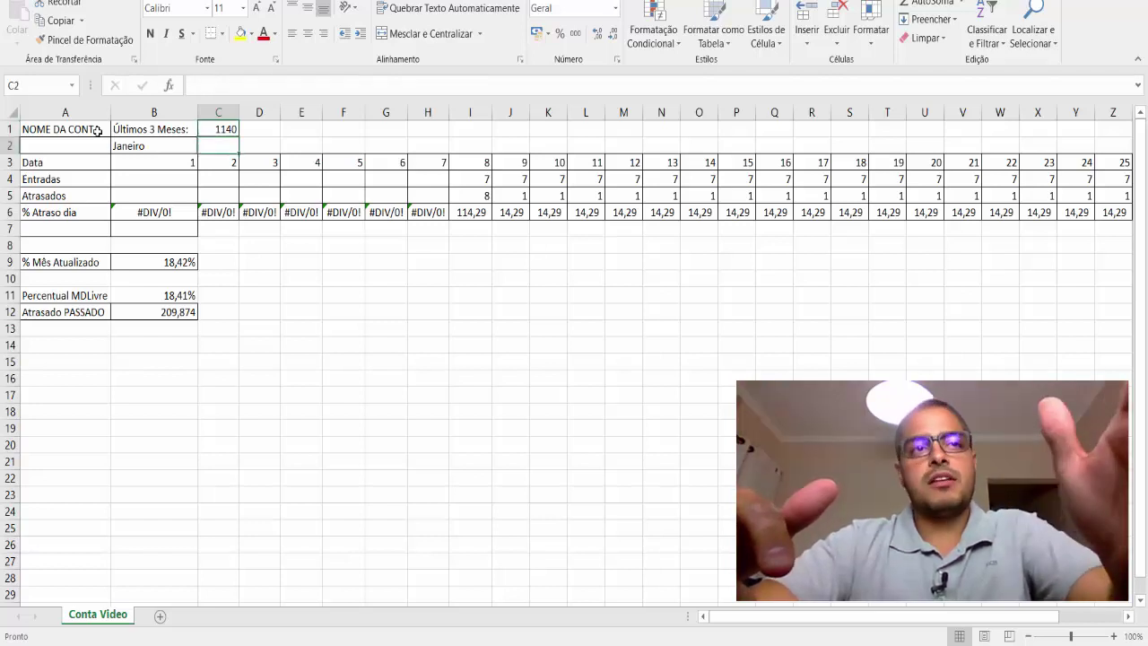
key("Left")
type("F")
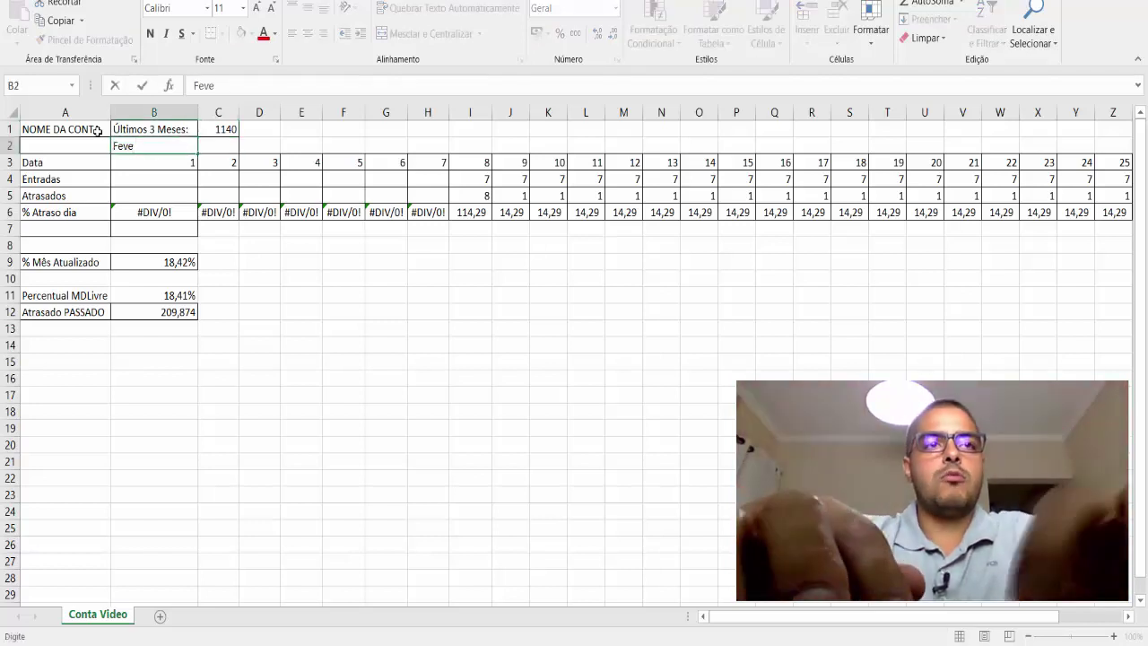
key("Return")
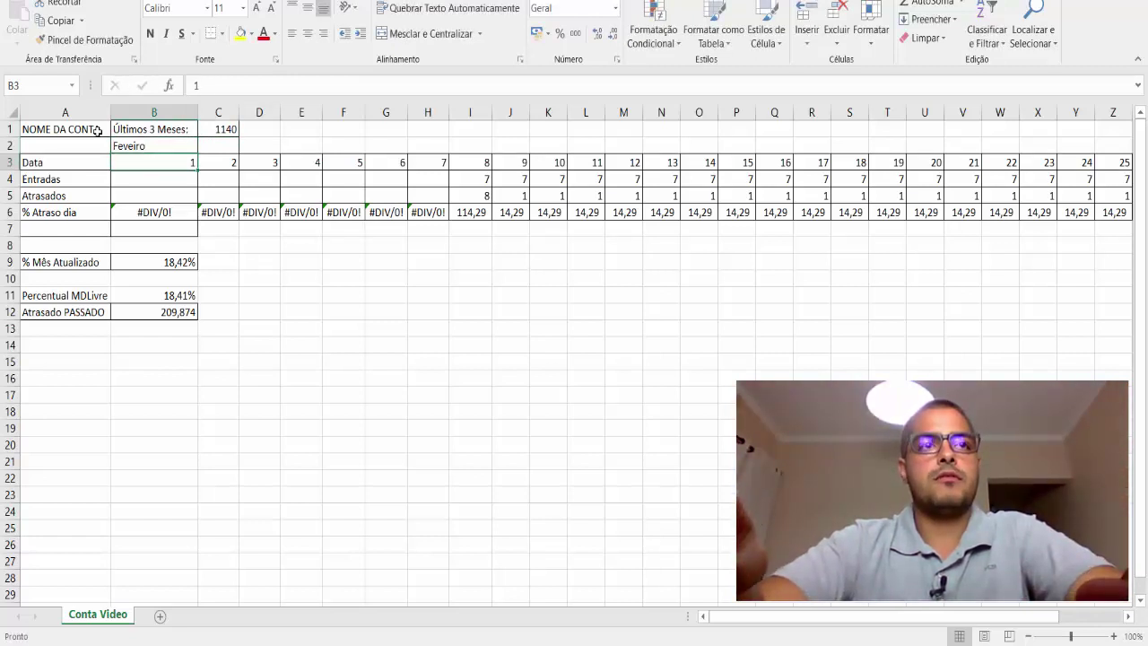
key("Up")
type("fevere")
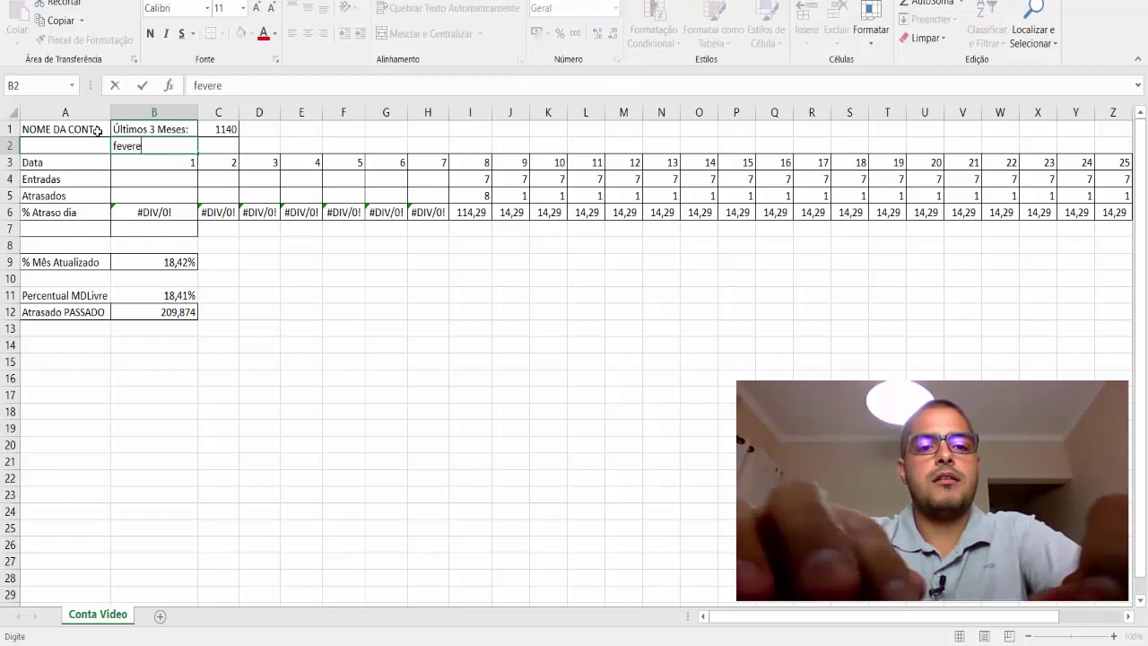
type("iro")
key("Return")
key("Up")
type("F")
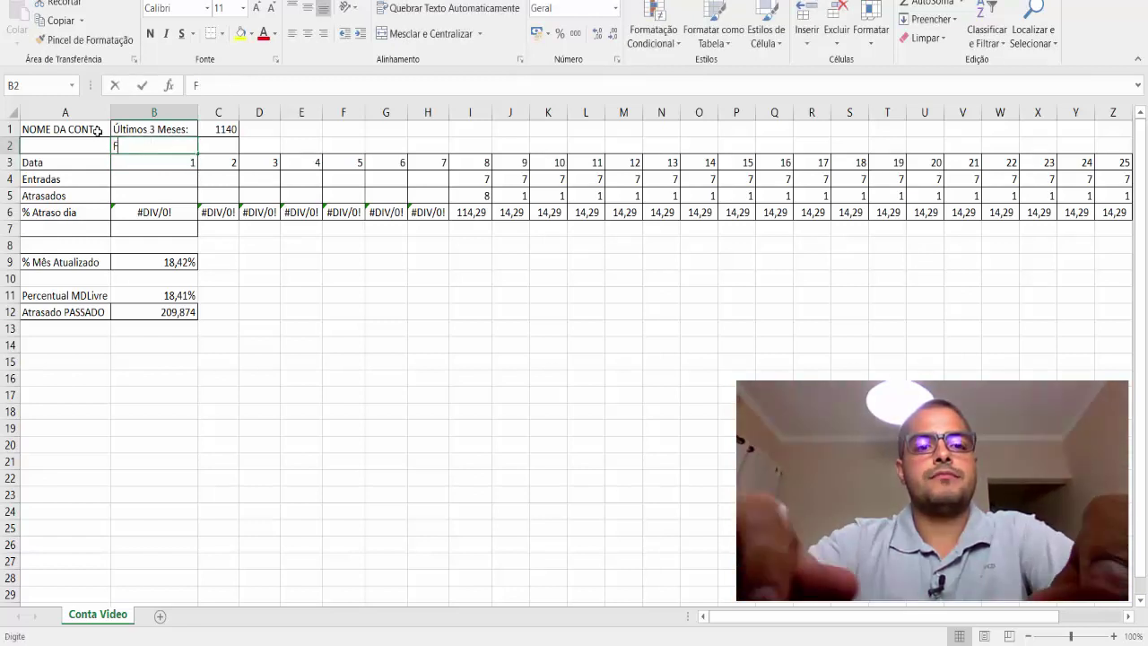
type("evereiro")
key("Return")
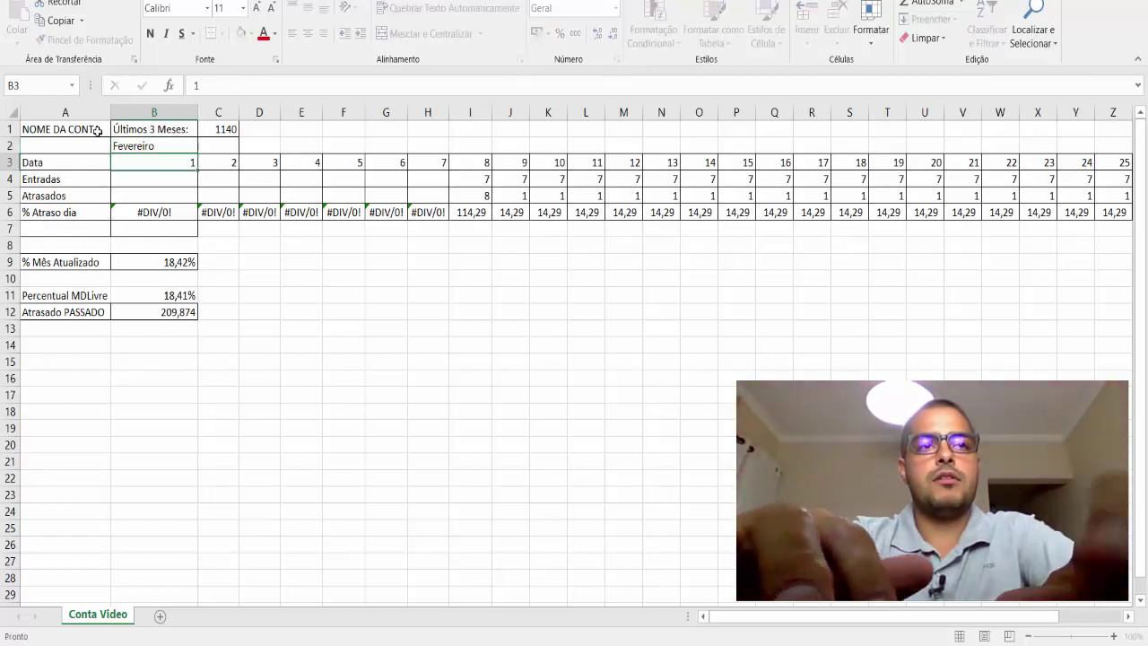
Step: Clear the Entradas and Atrasados values for days 29 to 31, cells AD4 to AF5
key("Right")
key("Right")
key("Right")
key("Right")
key("Right")
key("Right")
key("Right")
key("Right")
key("Right")
key("Right")
key("Right")
key("Right")
key("Right")
key("Right")
key("Right")
key("Right")
key("Right")
key("Right")
key("Right")
key("Right")
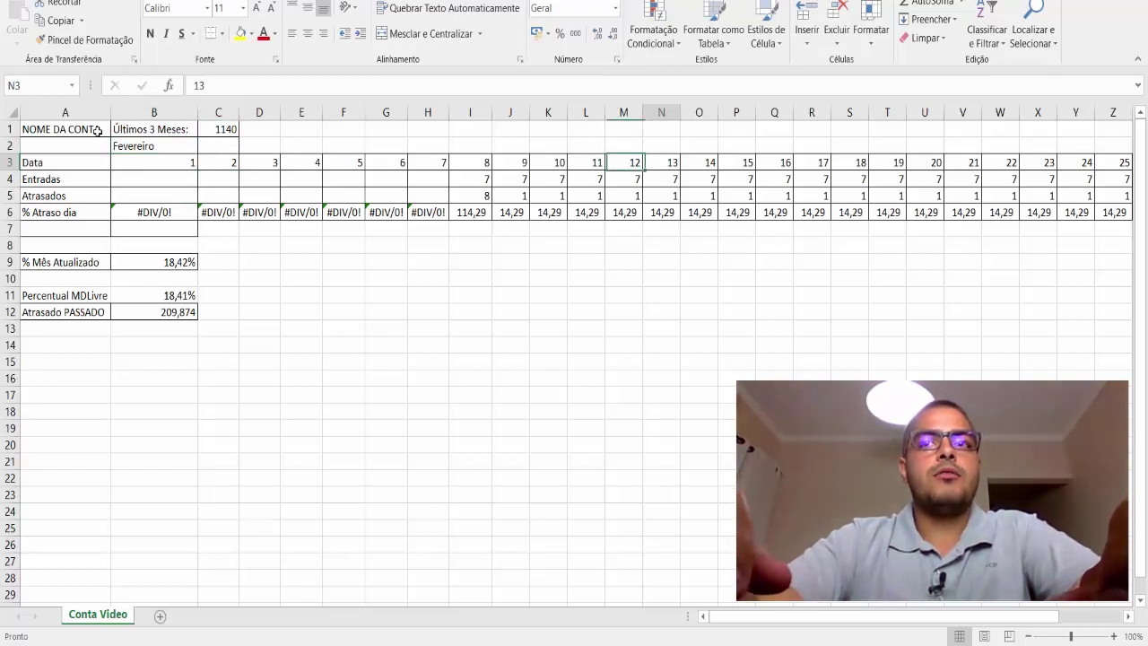
key("Left")
key("Left")
key("shift+Left")
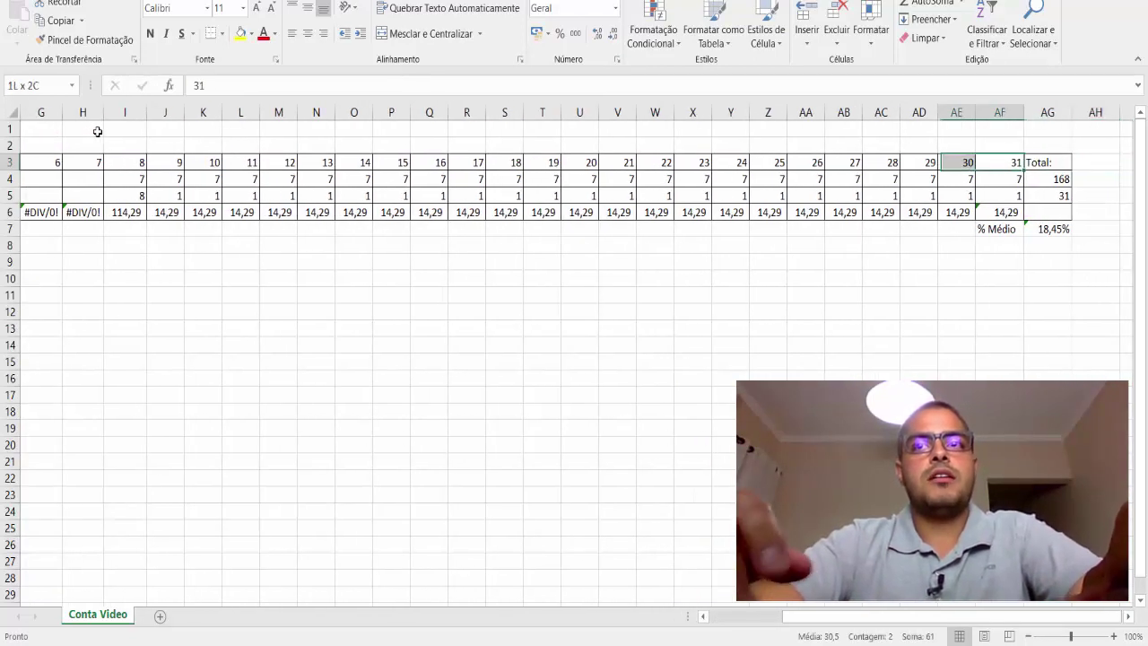
key("shift+Left")
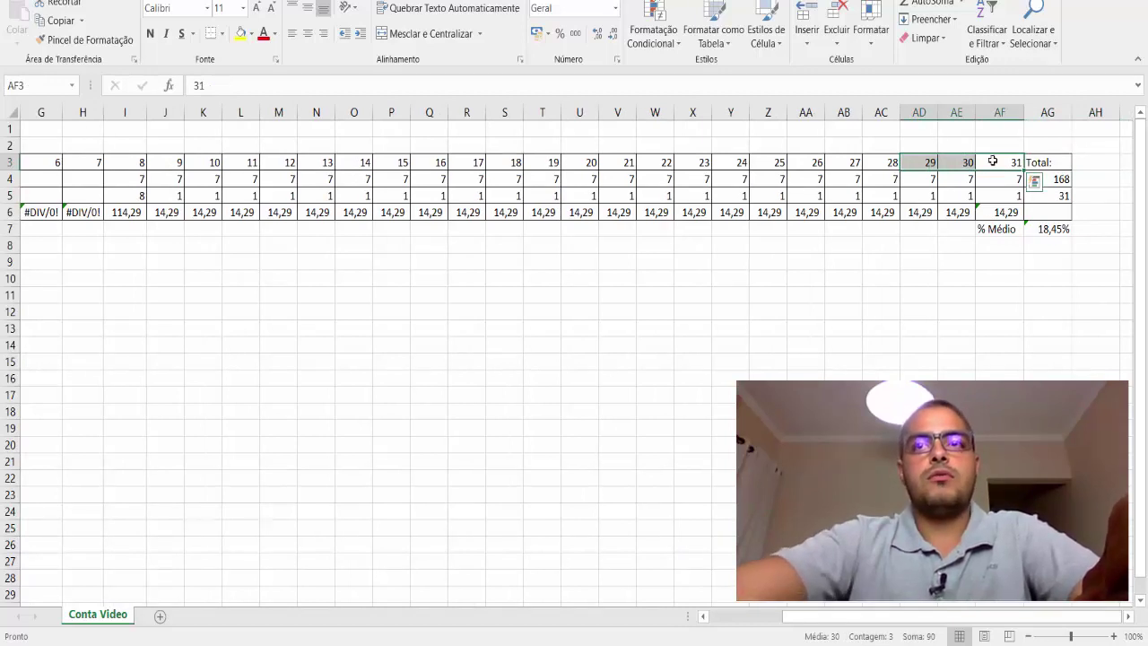
left_click(932, 179)
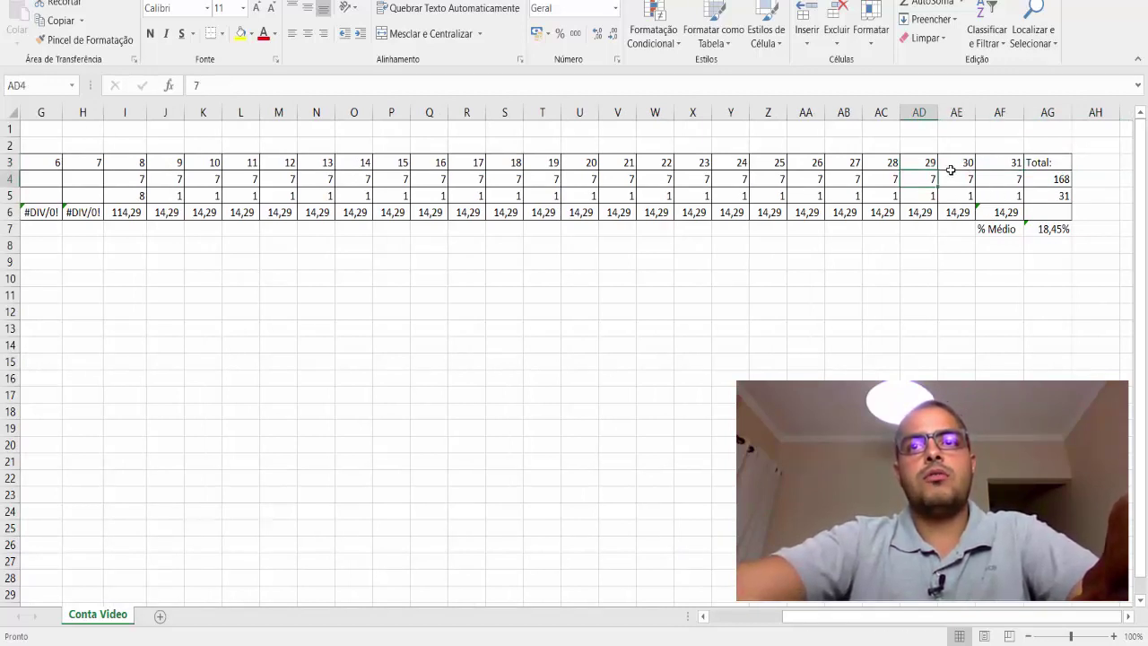
left_click_drag(929, 178, 989, 194)
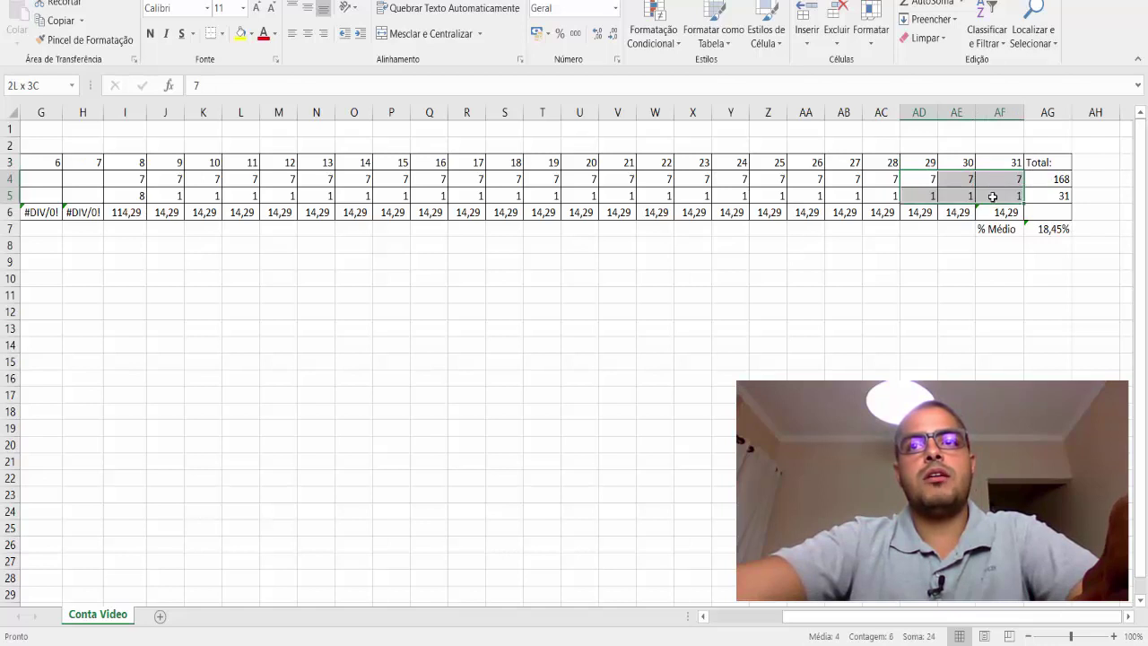
key("Delete")
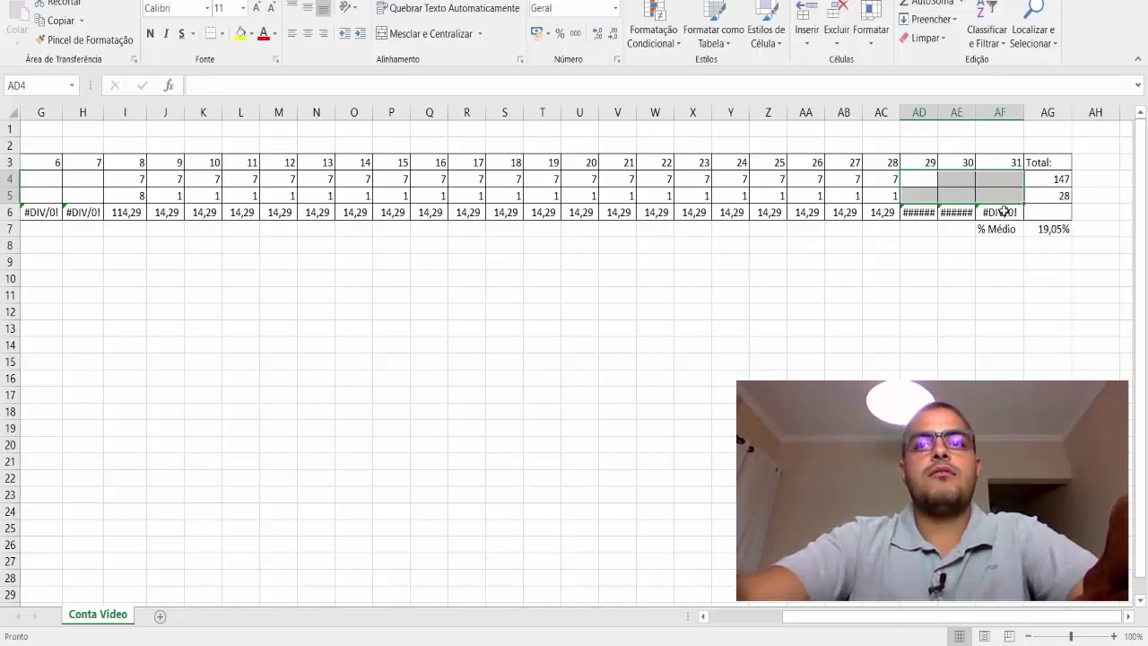
Step: Return to the start of the table and review the Data, Entradas and Atrasados rows
left_click_drag(1003, 211, 920, 213)
left_click(911, 182)
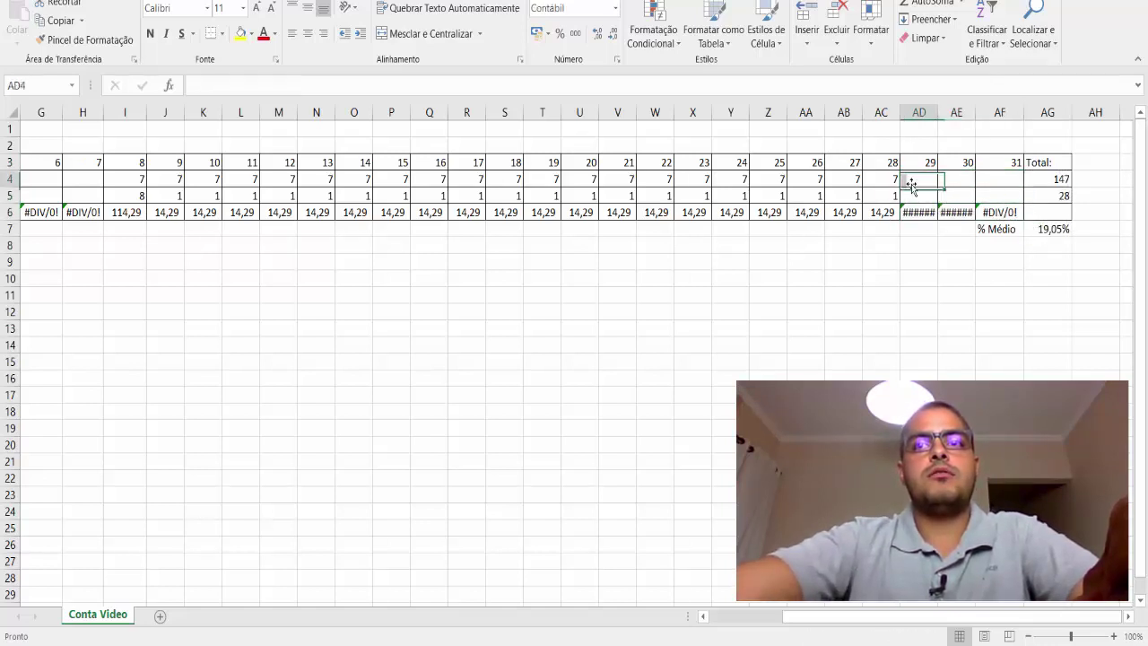
left_click(191, 192)
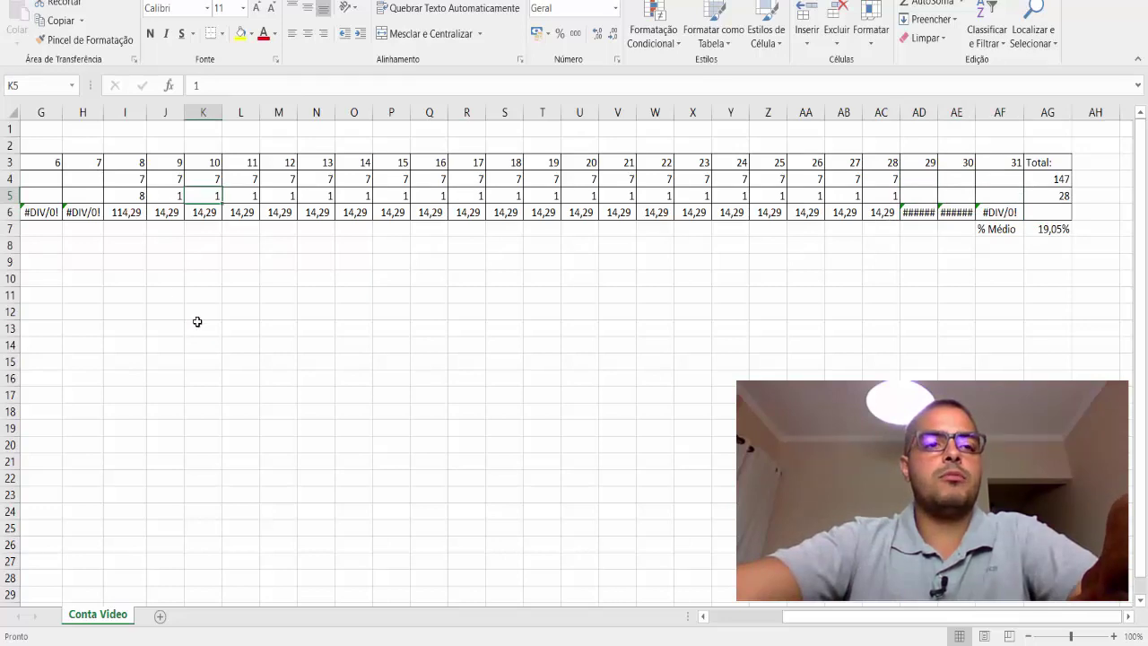
key("Left")
key("Left")
key("Left")
key("Left")
key("Left")
key("Left")
key("Left")
key("Left")
key("Left")
key("Left")
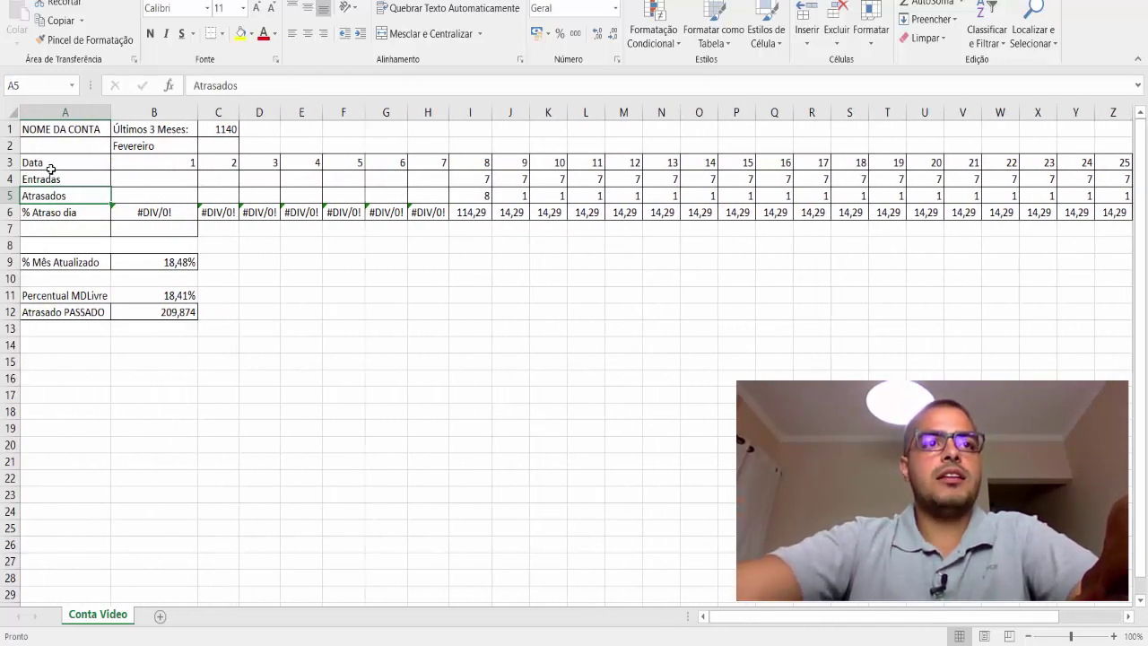
left_click_drag(51, 169, 215, 164)
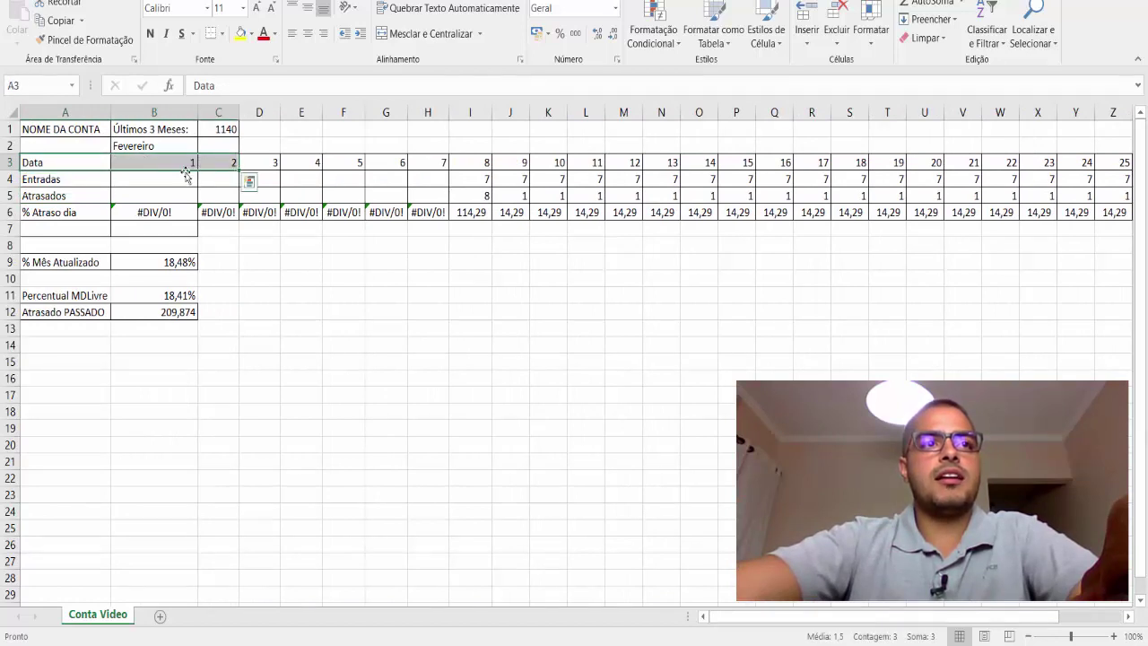
left_click(76, 183)
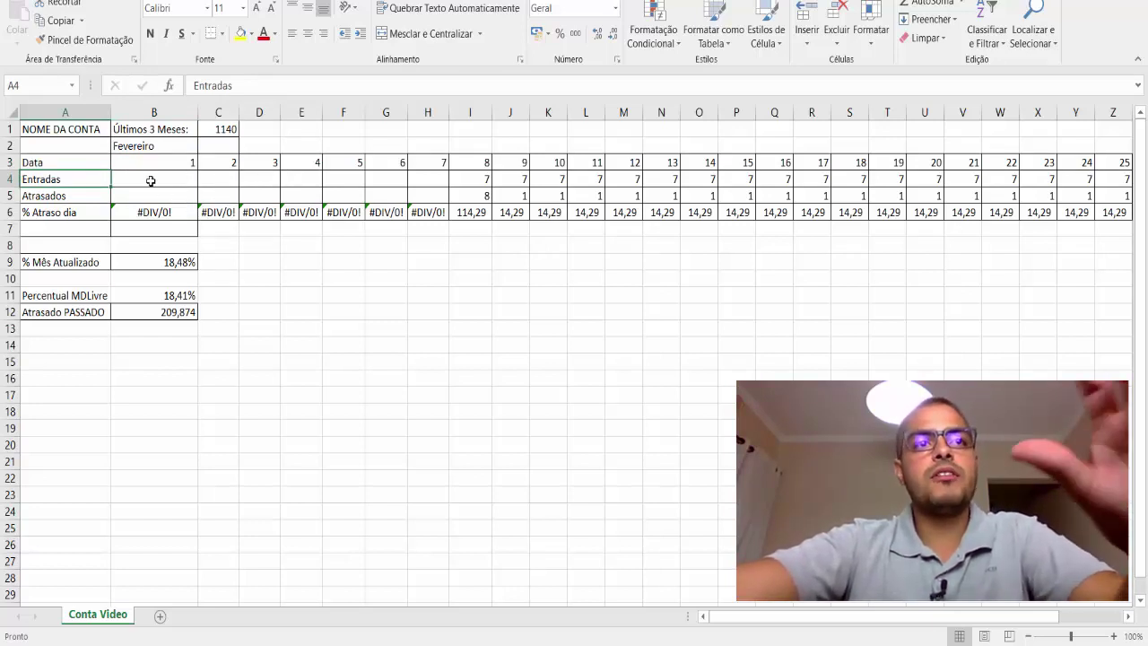
left_click(151, 178)
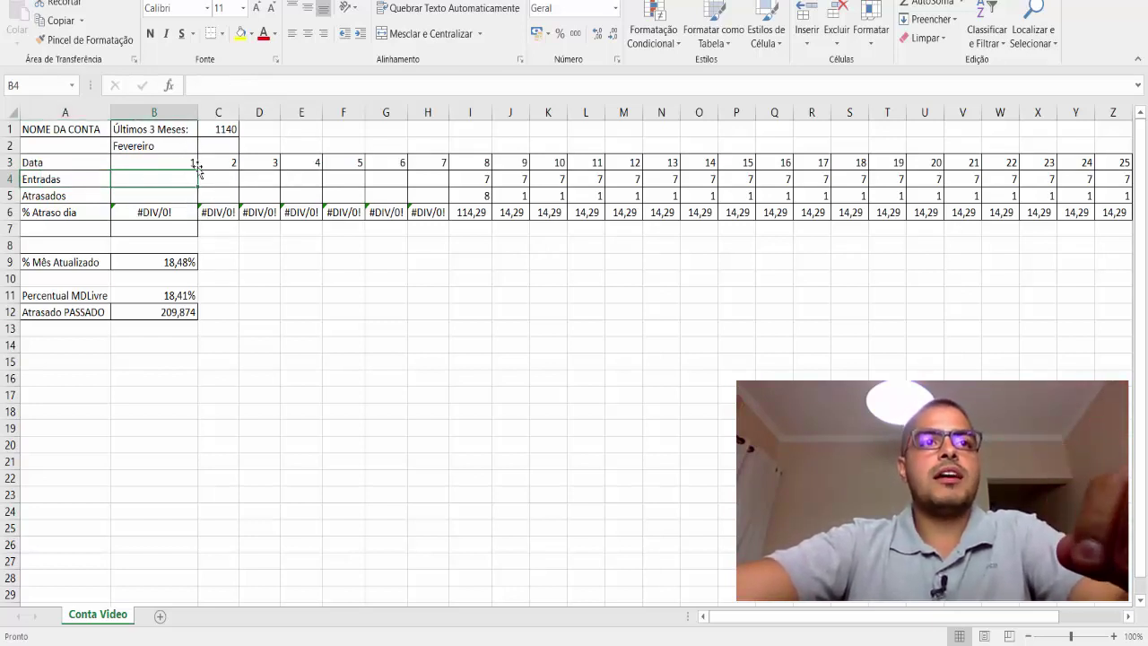
left_click(45, 194)
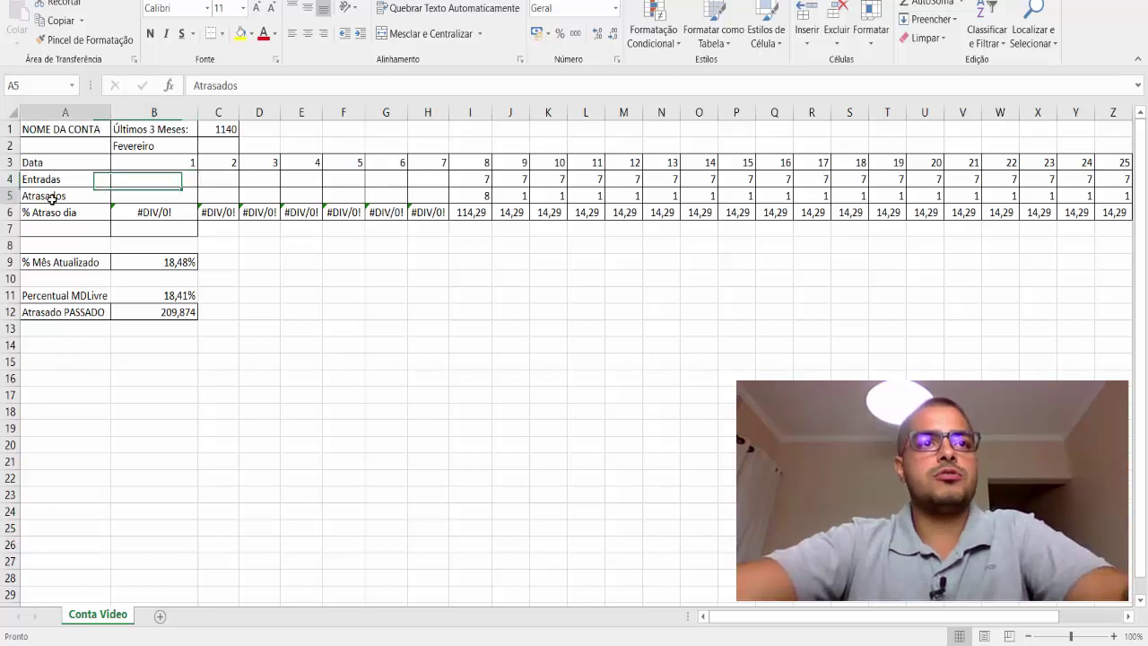
Step: Review the % Atraso dia row and compare it with the Entradas and Atrasados values for day 9
left_click(182, 197)
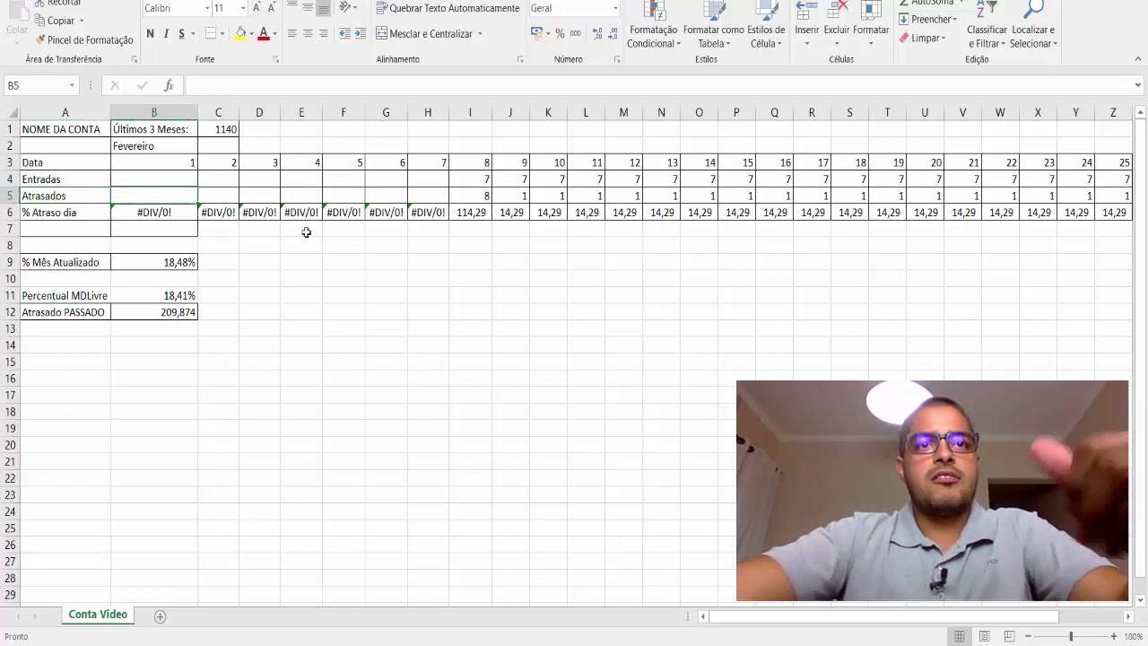
left_click(79, 212)
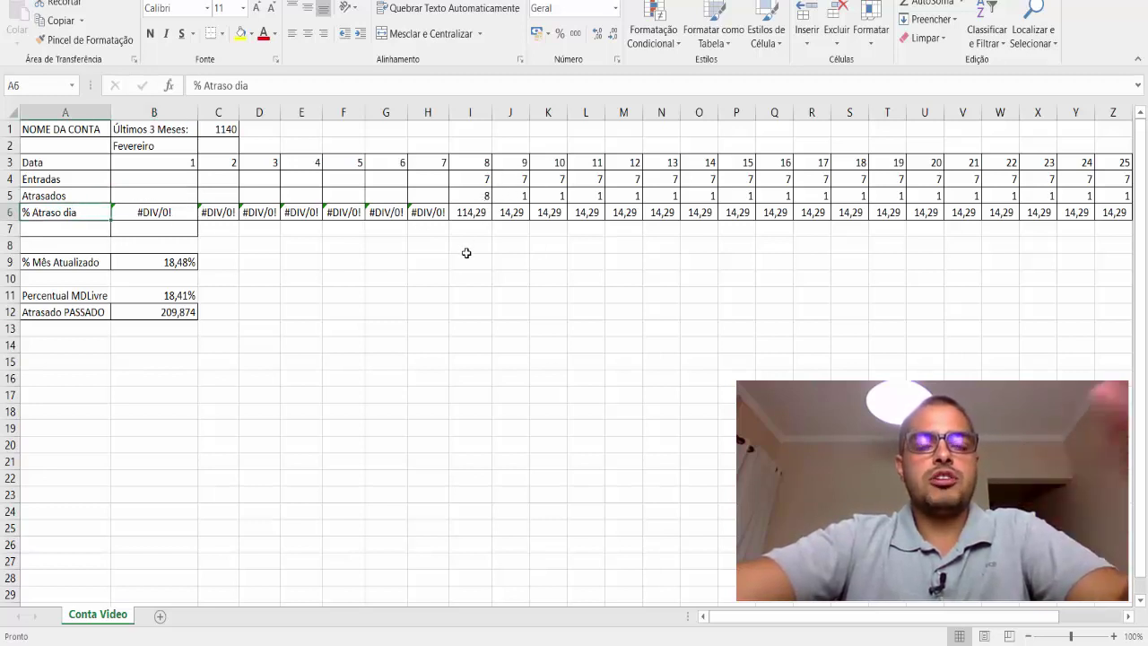
left_click(515, 214)
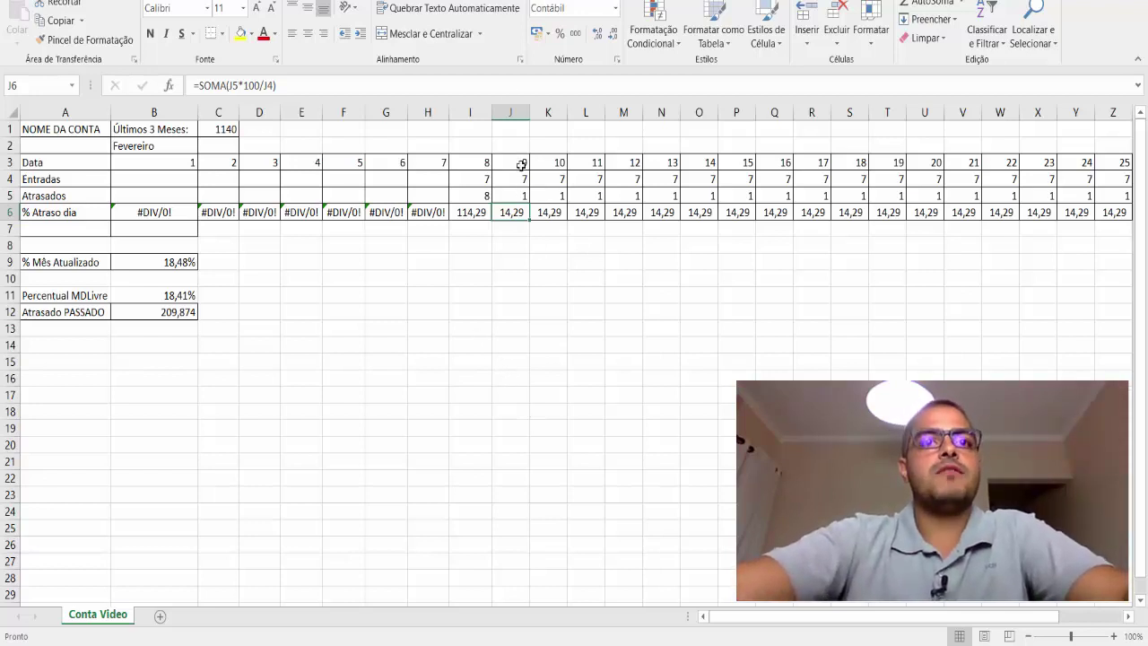
left_click_drag(517, 178, 508, 213)
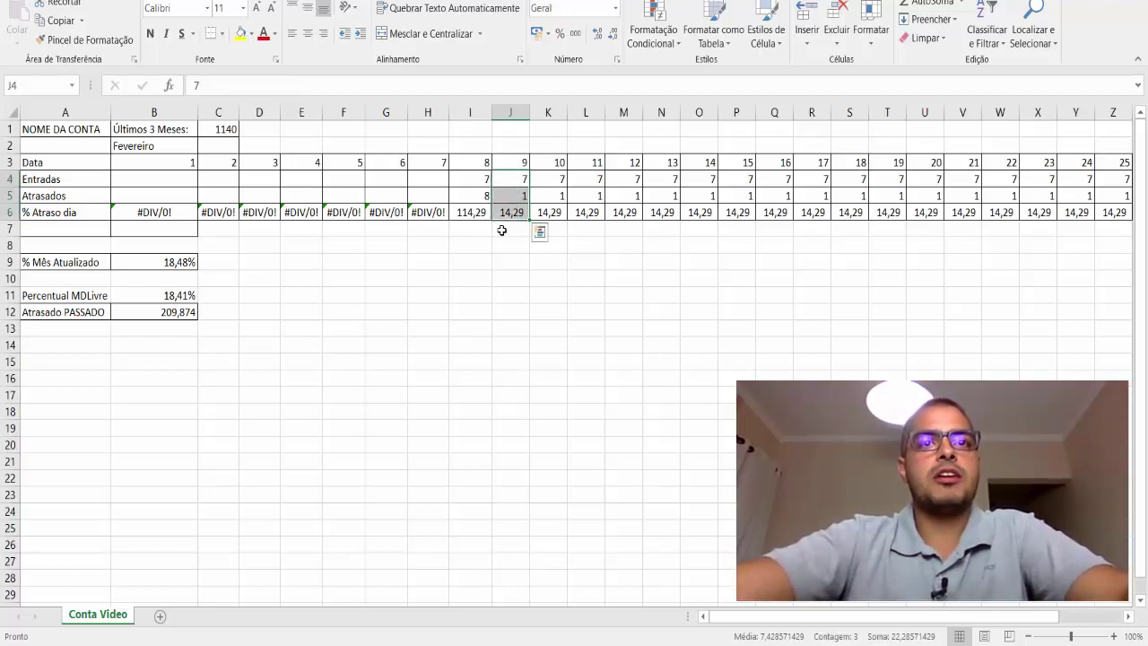
left_click(481, 215)
left_click(852, 215)
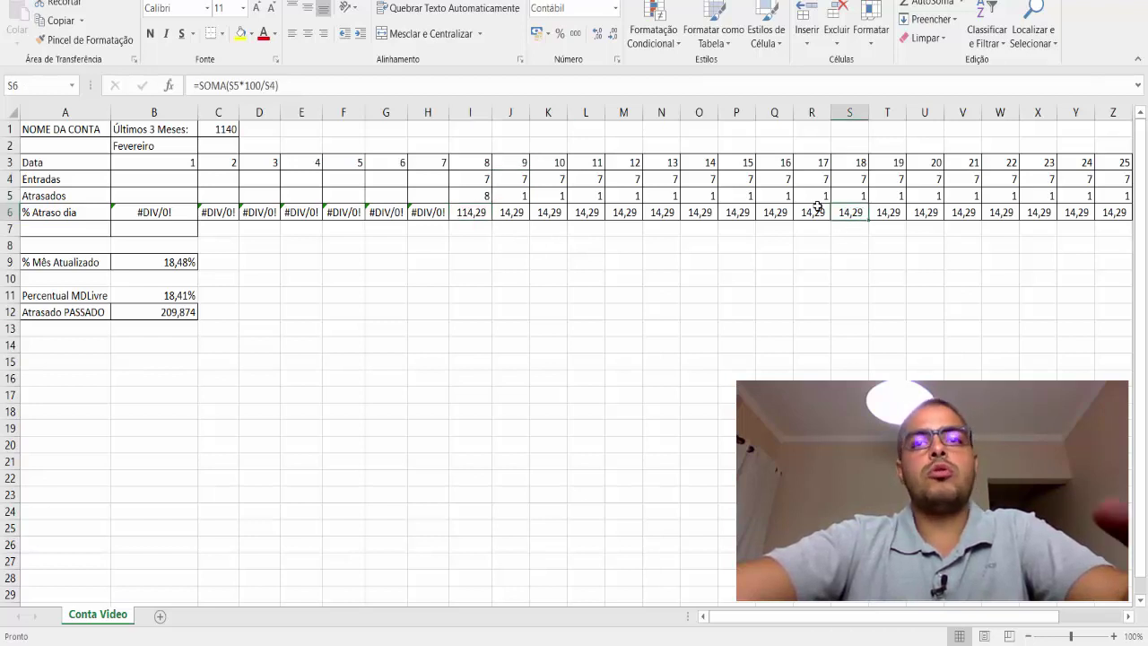
key("Left")
key("Left")
key("Left")
key("Left")
key("Left")
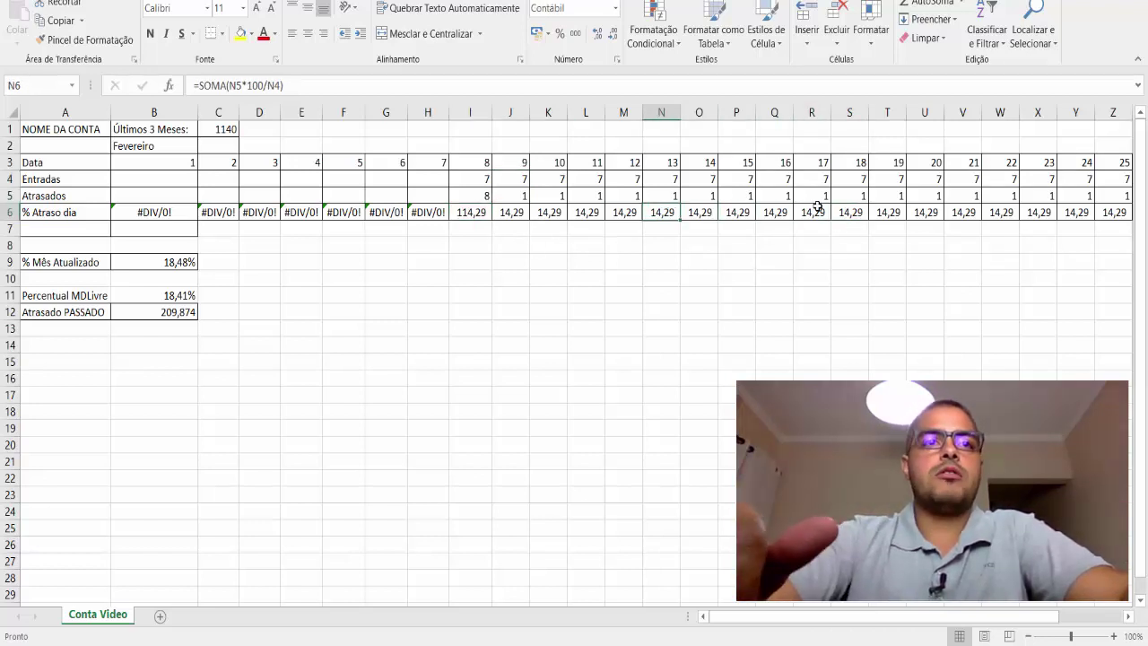
Step: Follow the % Atraso dia row through day 31 and inspect the % Médio formula in AG7
key("Right")
key("Right")
key("Right")
key("Right")
key("Right")
key("Right")
key("Right")
key("Right")
key("Right")
key("Right")
key("Right")
key("Right")
key("Right")
key("Right")
key("Right")
key("Right")
key("Right")
key("Right")
key("Right")
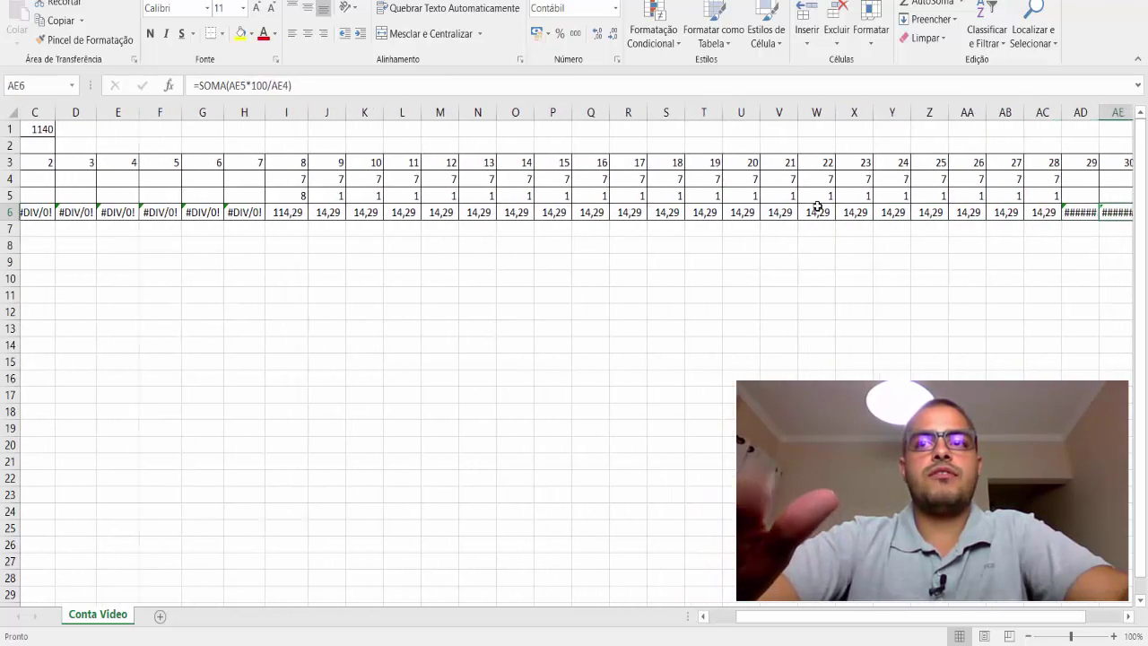
key("Right")
key("Left")
key("Left")
key("Left")
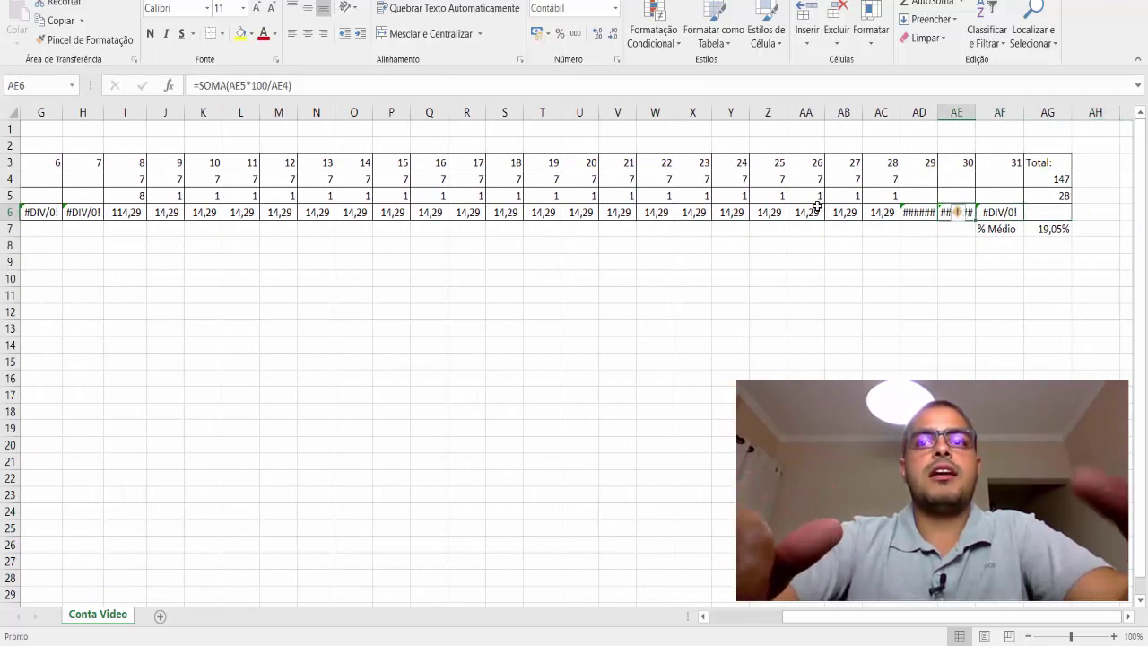
key("Right")
key("Right")
key("Down")
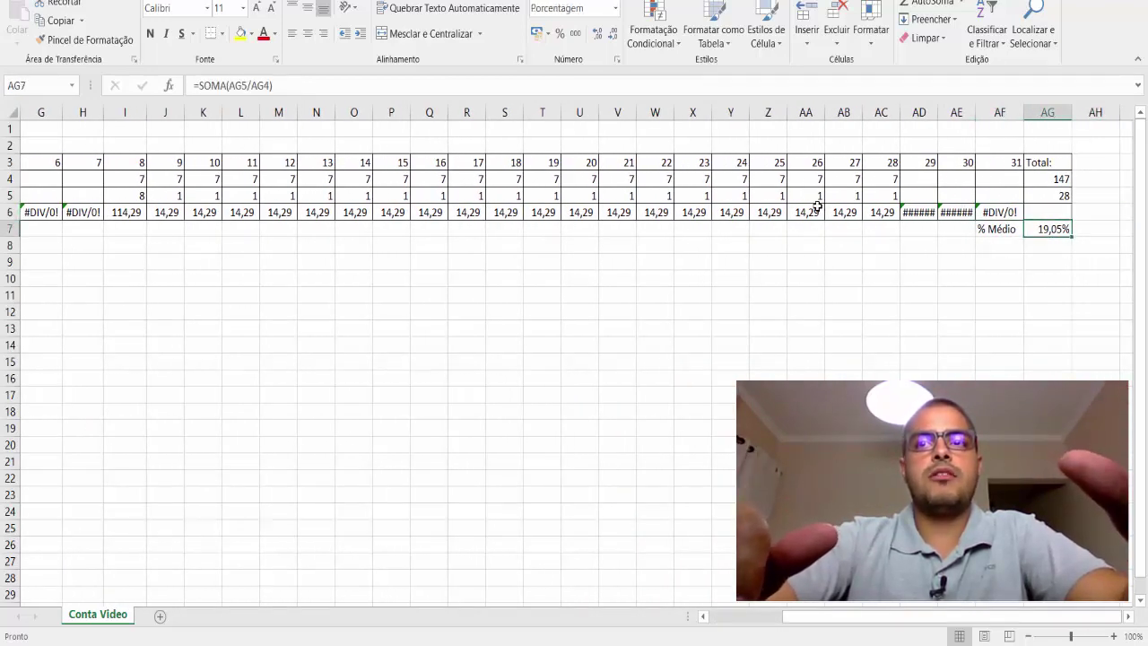
Step: Look back along the daily columns and examine the Entradas and Atrasados totals in column AG
key("Left")
key("Left")
key("Left")
key("Left")
key("Left")
key("Left")
key("Left")
key("Left")
key("Left")
key("Left")
key("Left")
key("Left")
key("Left")
key("Left")
key("Left")
key("Left")
key("Left")
key("Left")
key("Left")
key("Left")
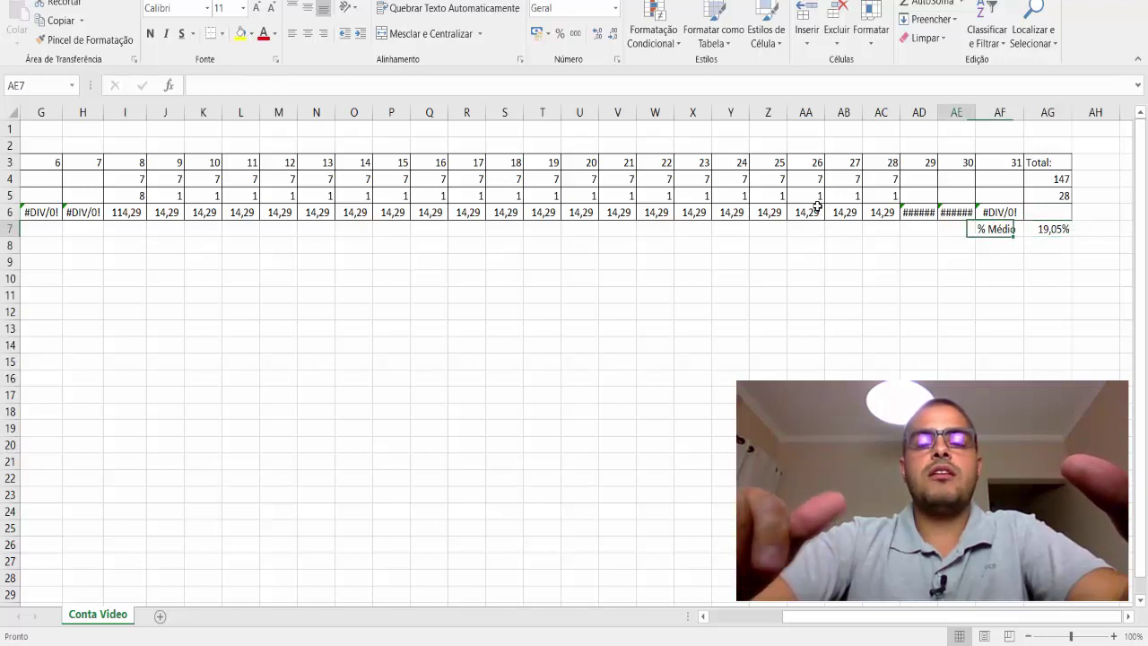
key("Right")
key("Right")
key("Right")
key("Right")
key("Right")
key("Right")
key("Right")
key("Right")
key("Right")
key("Right")
key("Right")
key("Right")
key("Right")
key("Right")
key("Right")
key("Right")
key("Right")
key("Right")
key("Right")
key("Right")
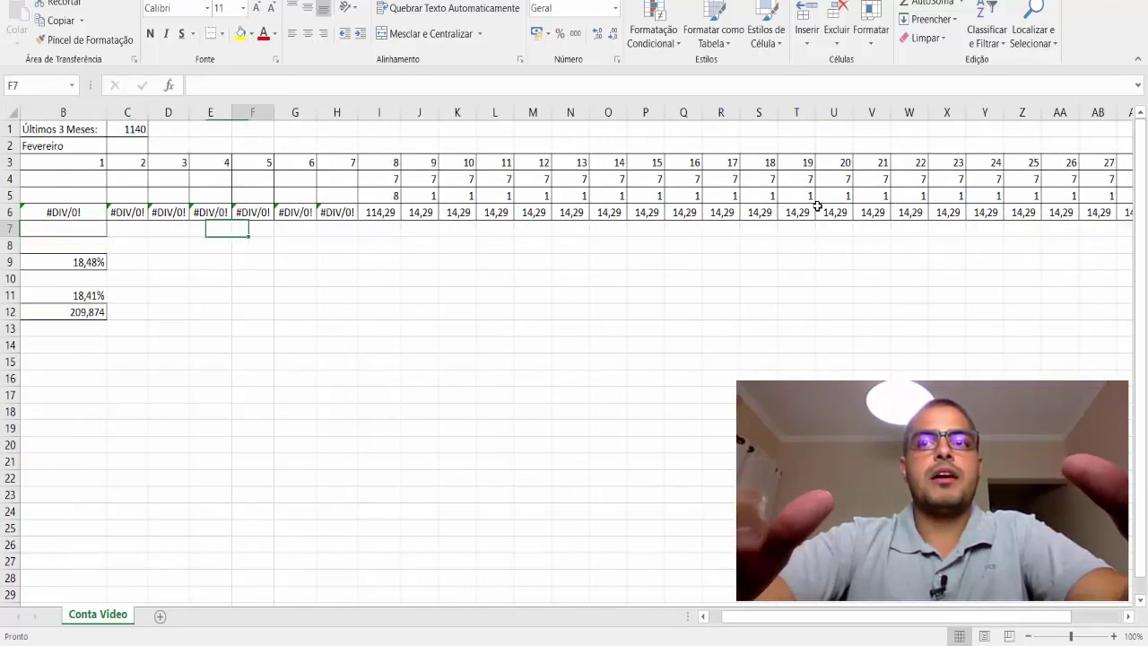
key("Up")
key("Up")
key("Up")
key("Left")
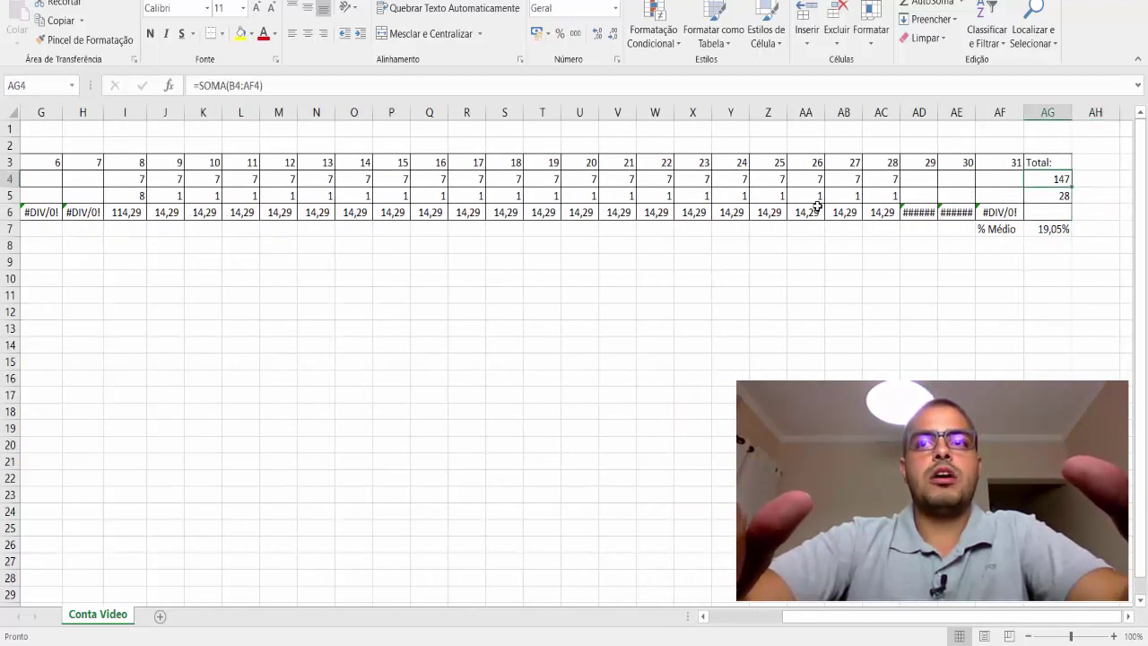
key("Down")
key("Down")
key("Down")
Step: Return to the start of the table and examine the % Mês Atualizado formula in B9 and the Percentual MDLivre value in B11
key("Left")
key("Left")
key("Left")
key("Left")
key("Left")
key("Left")
key("Left")
key("Left")
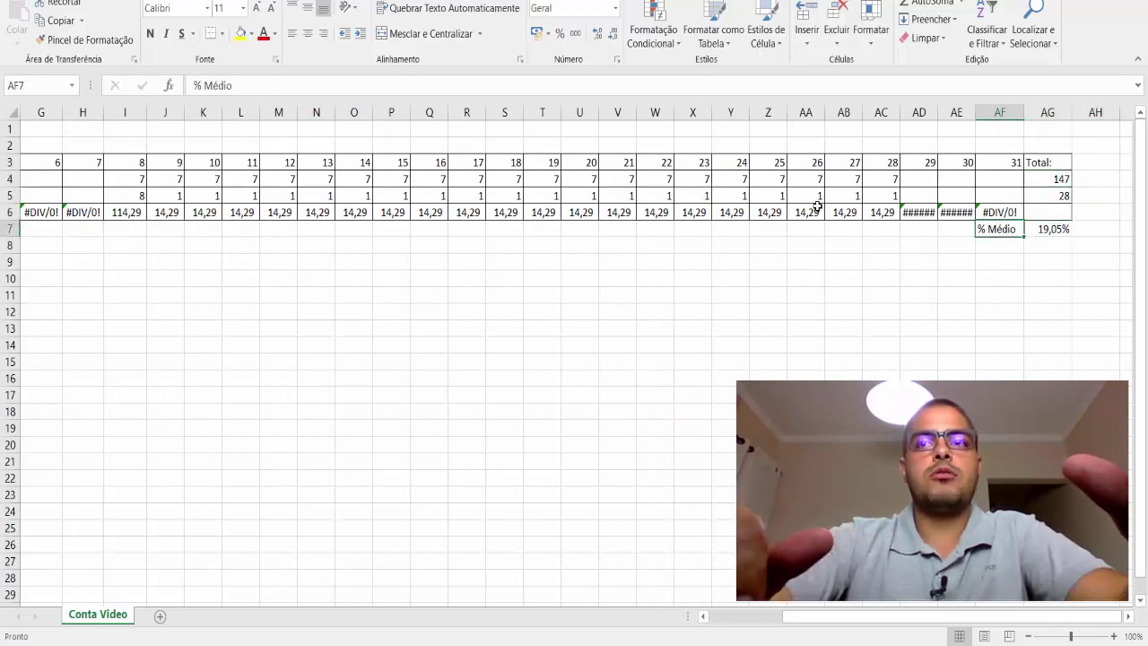
key("Left")
key("Left")
key("Left")
key("Left")
key("Left")
key("Left")
key("Left")
key("Left")
key("Left")
key("Left")
key("Left")
key("Left")
key("Left")
key("Left")
key("Left")
key("Left")
key("Left")
key("Left")
key("Left")
key("Left")
key("Down")
key("Down")
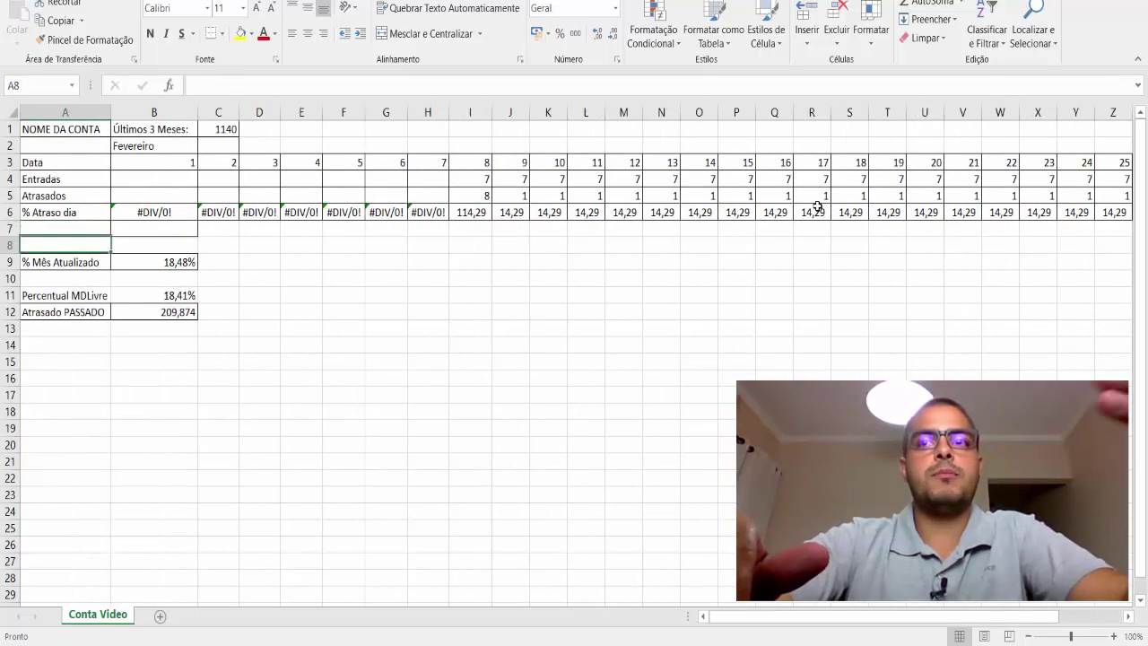
key("Right")
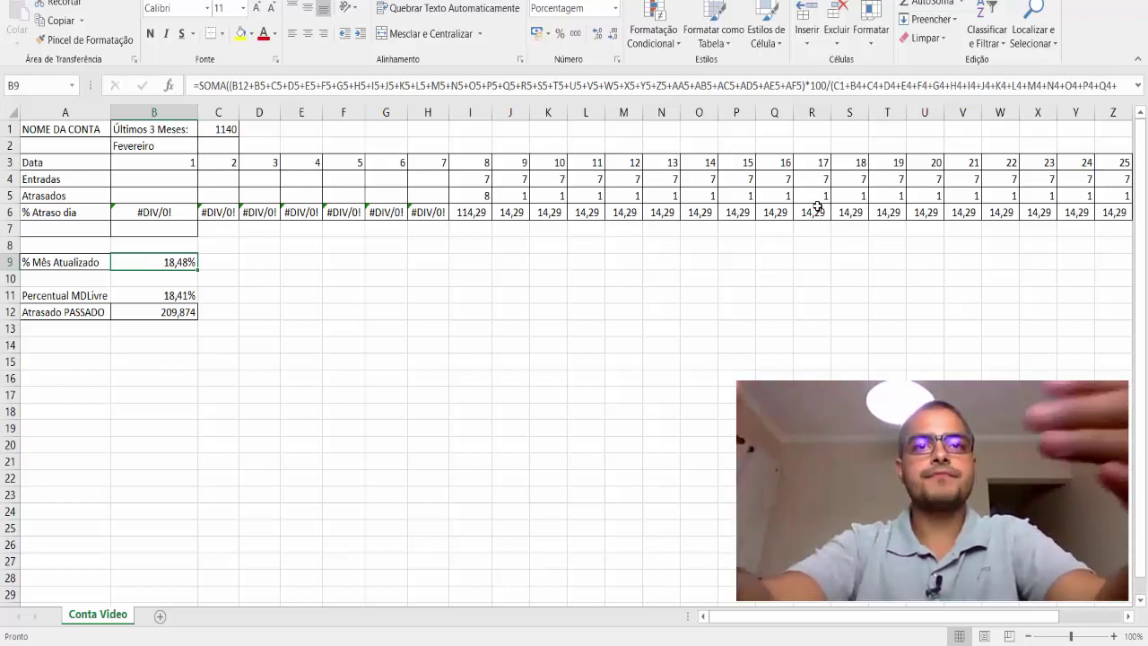
key("Down")
key("Down")
key("Down")
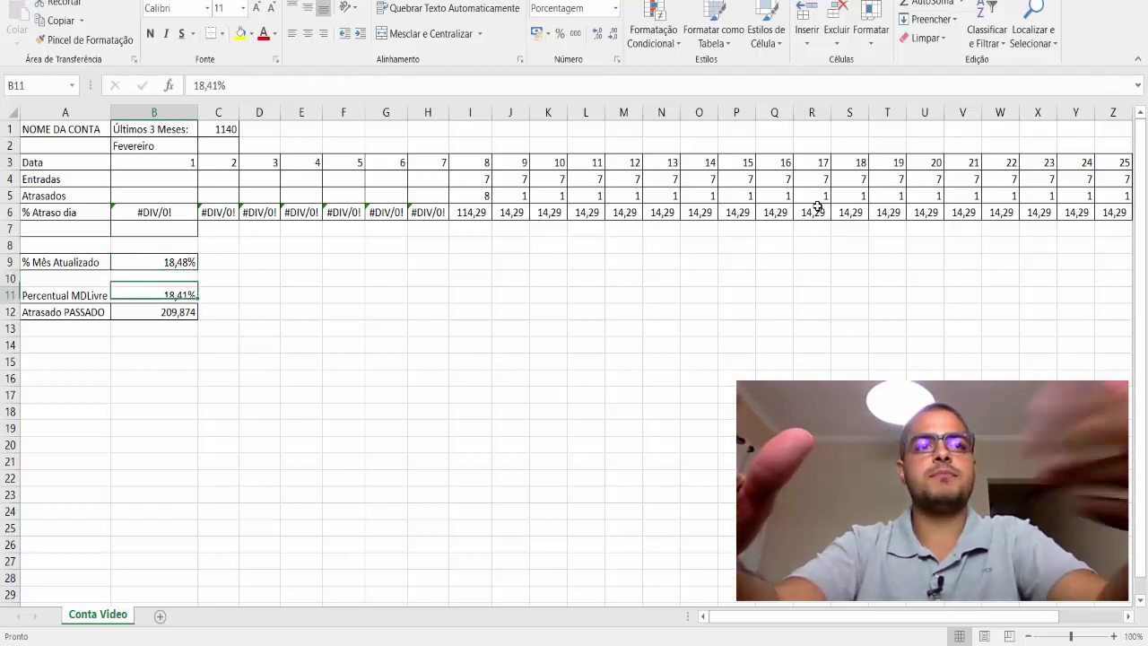
key("Up")
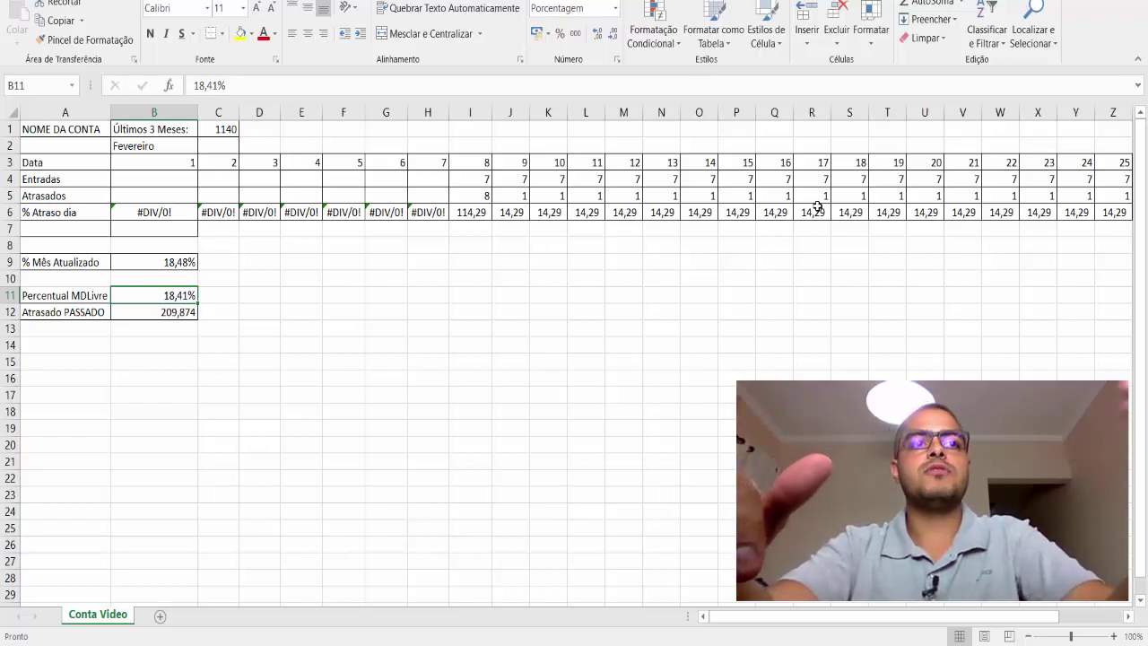
key("Left")
key("Right")
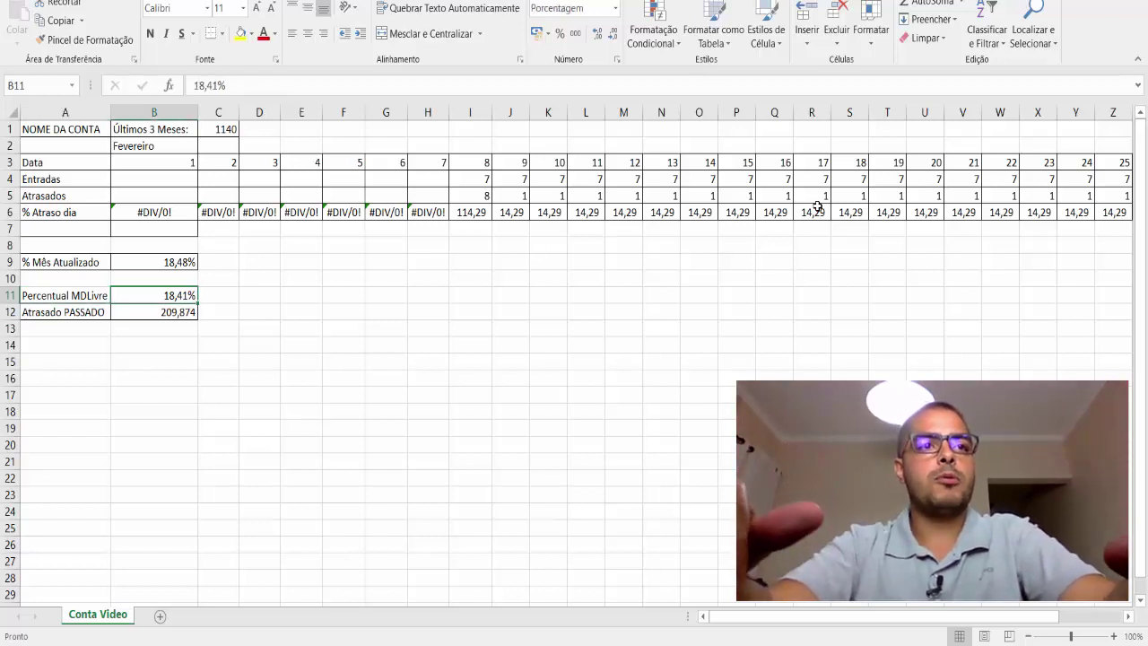
Step: Apply all borders to the Percentual MDLivre label and value, cells A11:B11
key("shift+Left")
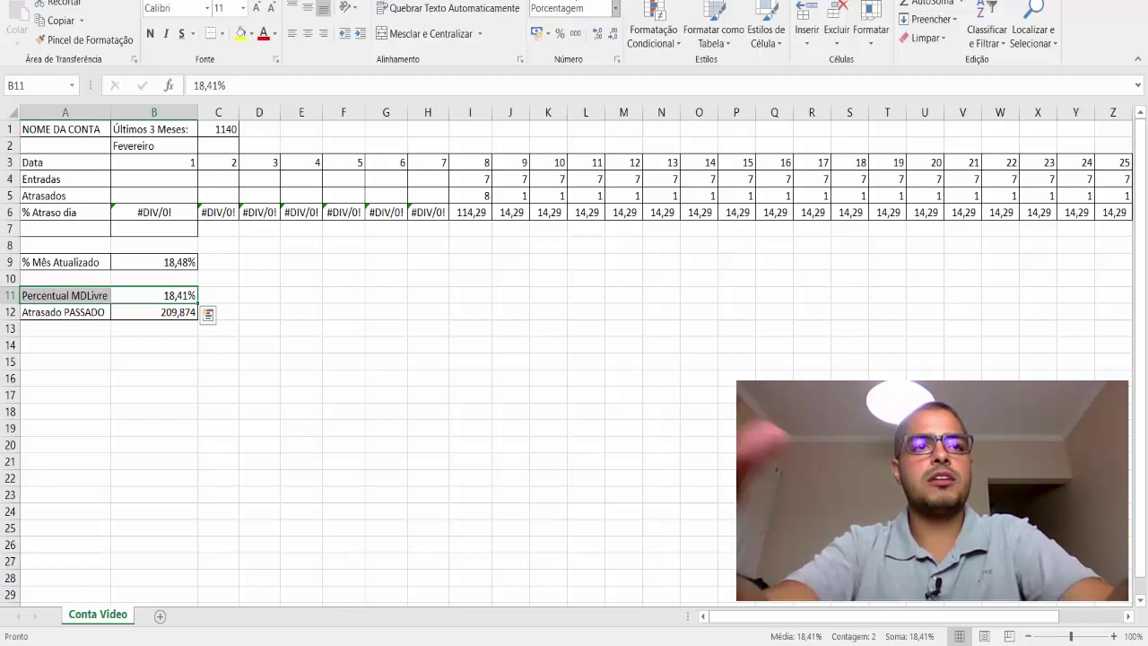
left_click(223, 33)
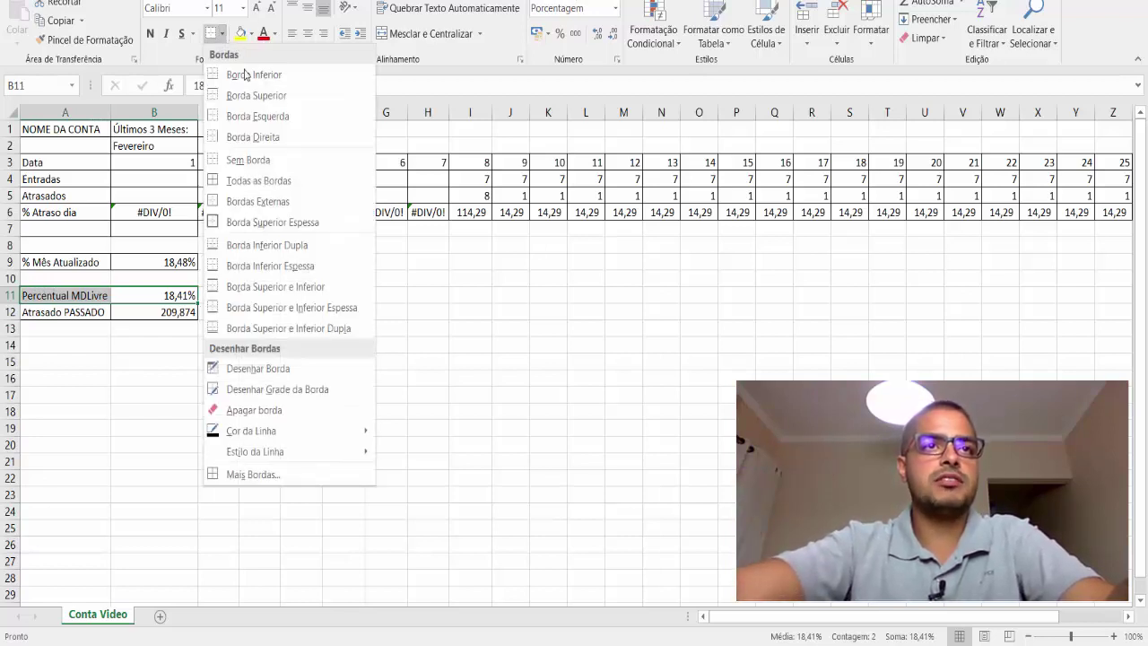
left_click(236, 183)
Step: Examine the Atrasado PASSADO formula in B12 and the cells it multiplies, B11 and C1
left_click(144, 313)
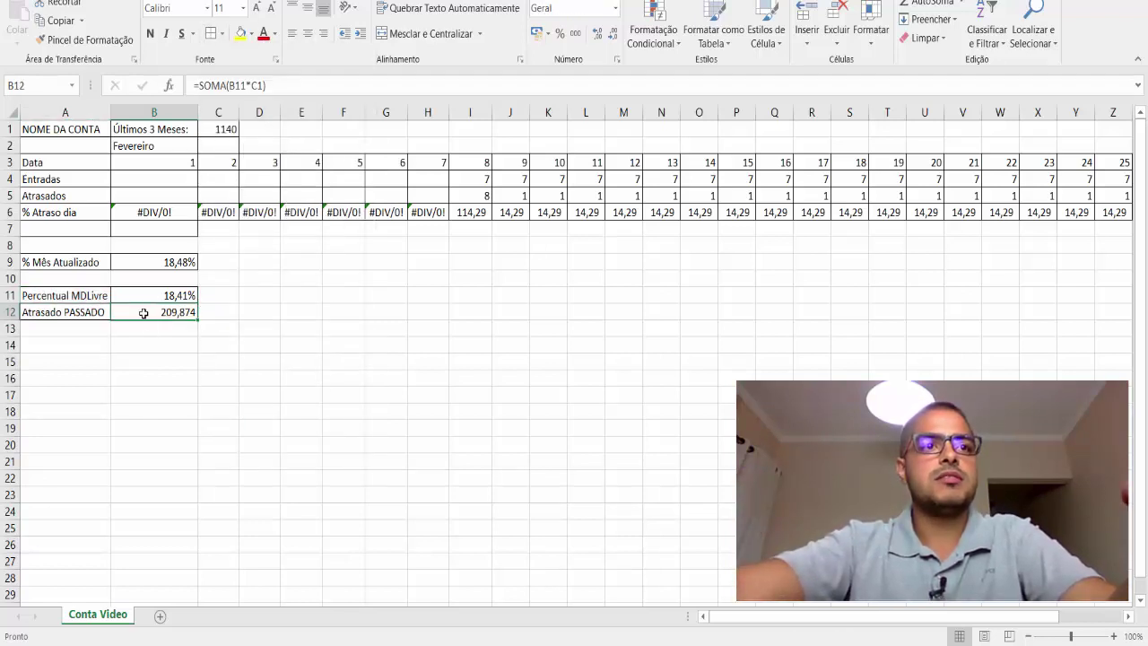
left_click(138, 296)
left_click(140, 310)
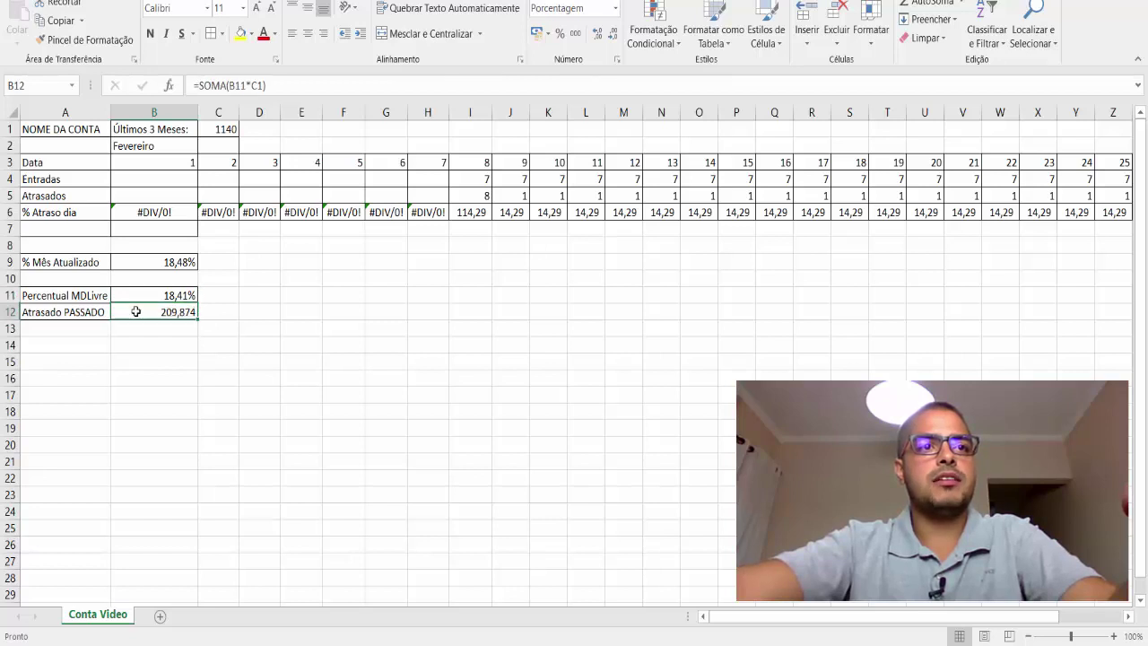
left_click(104, 297)
left_click(166, 297)
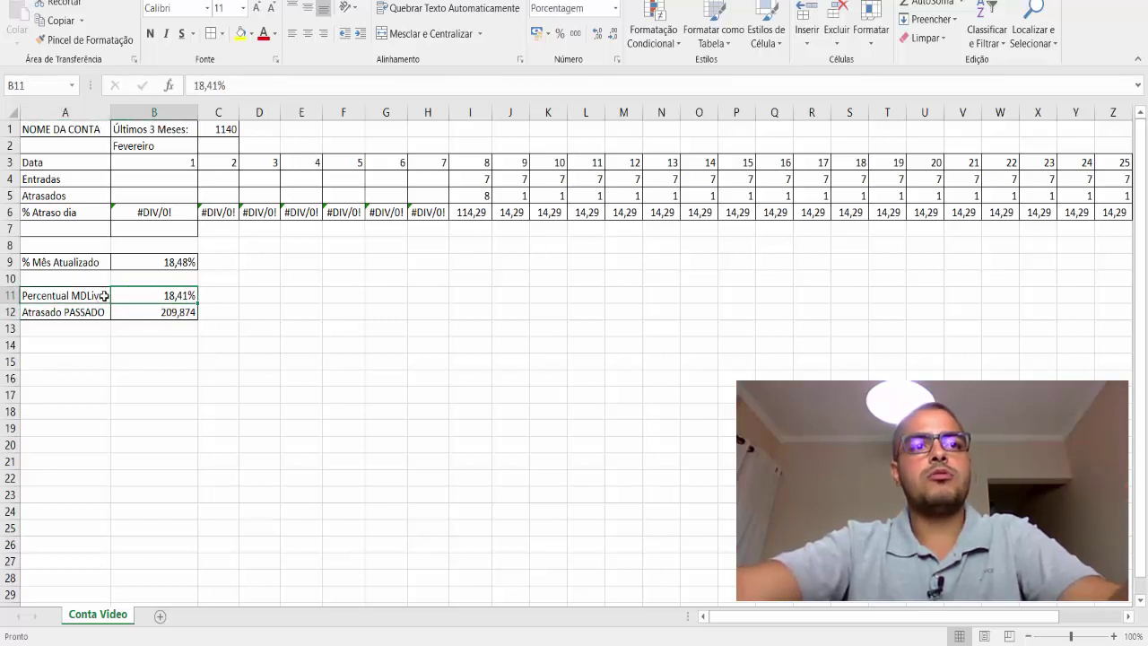
left_click_drag(87, 316, 149, 310)
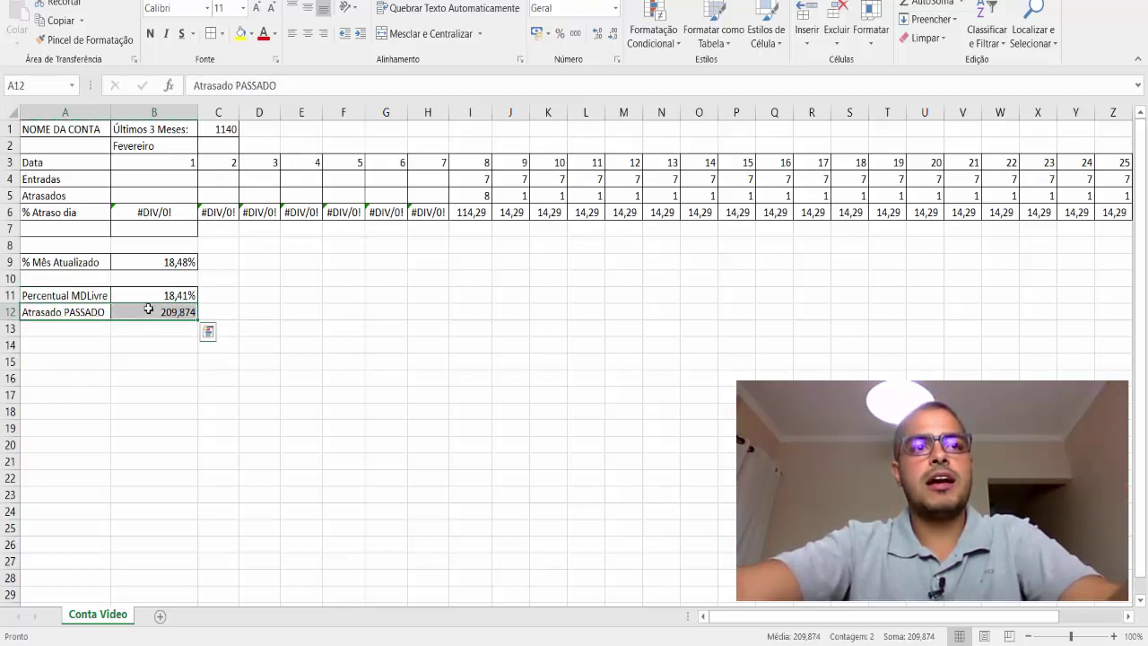
left_click(149, 309)
left_click(210, 130)
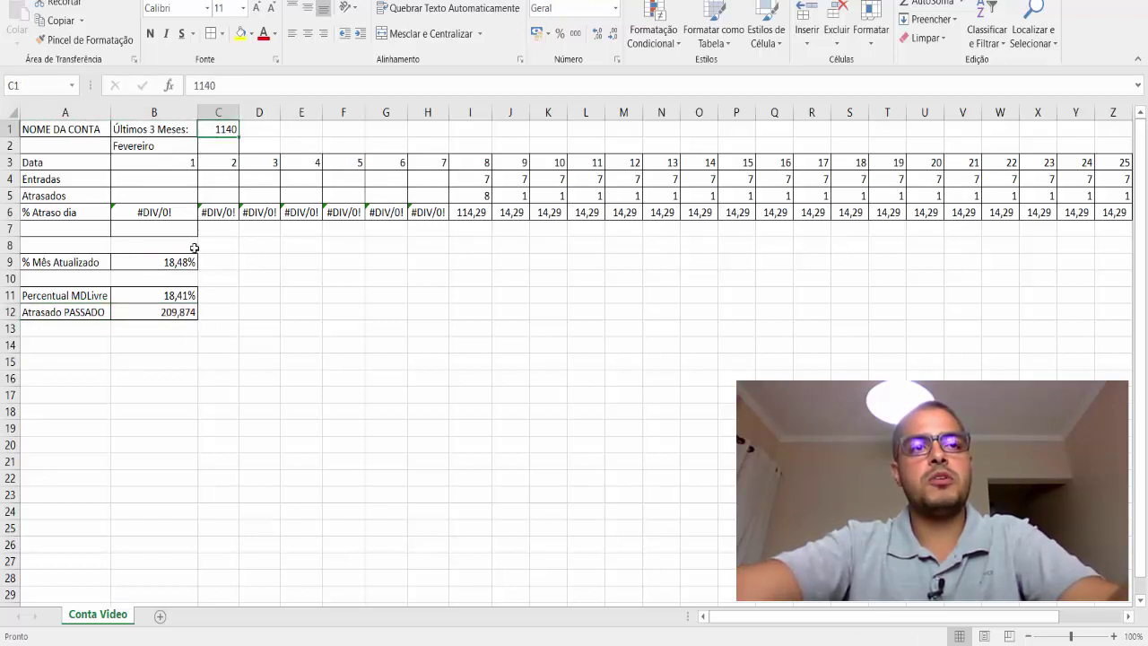
left_click(182, 294)
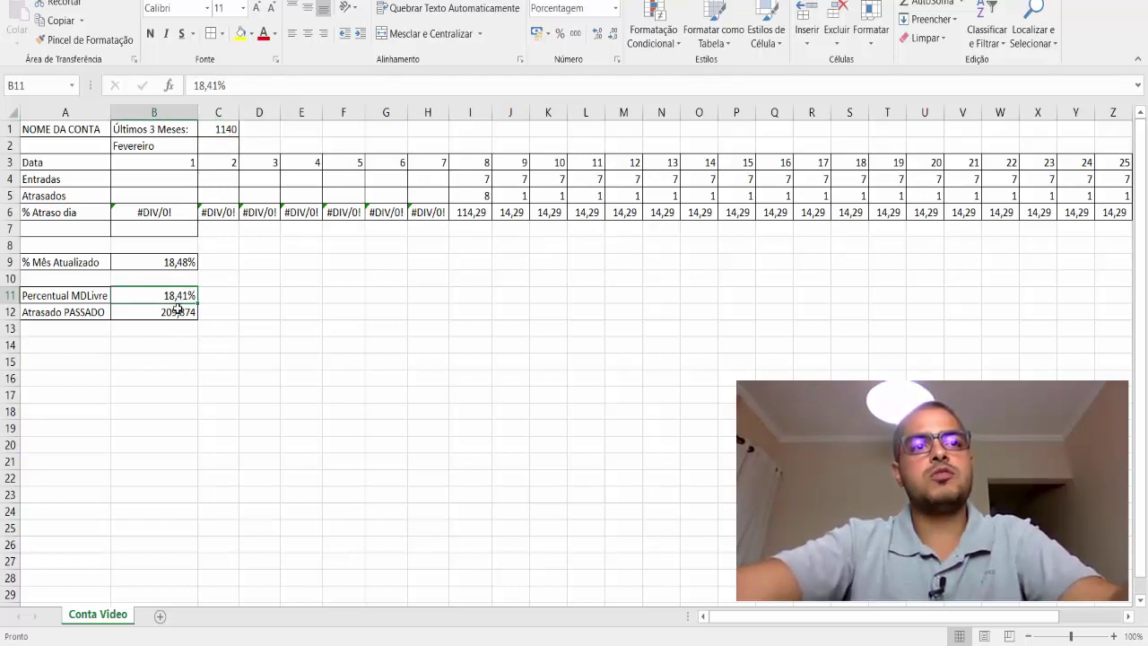
left_click(178, 310)
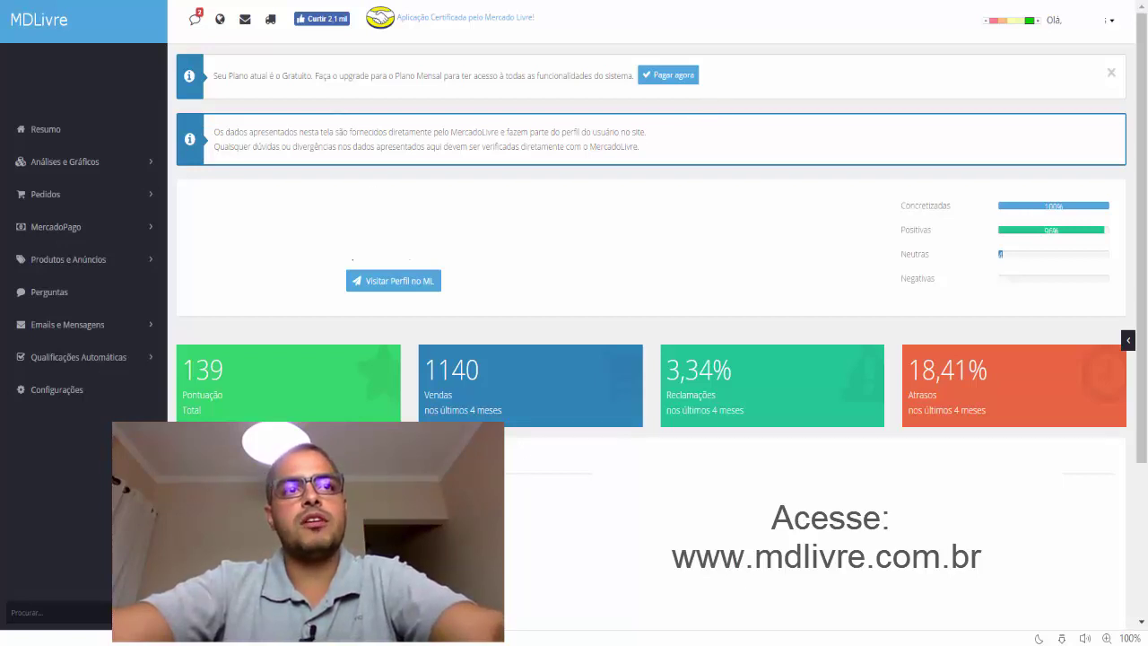
Step: Switch to the MDLivre dashboard and look over the account menu's options
left_click(1076, 31)
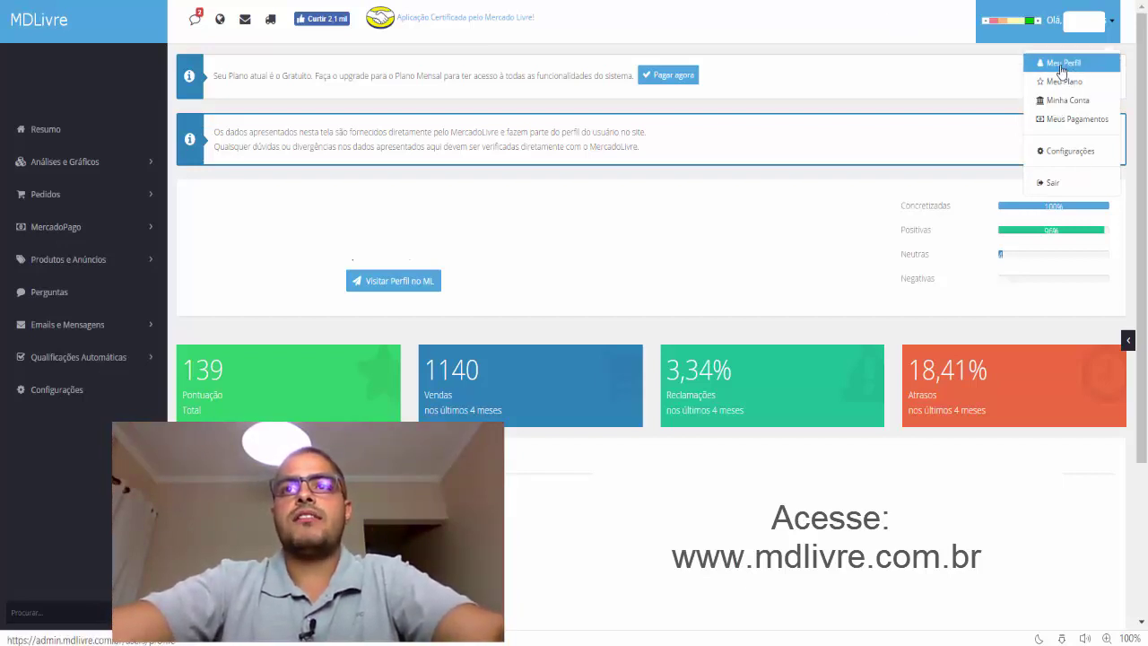
left_click(799, 87)
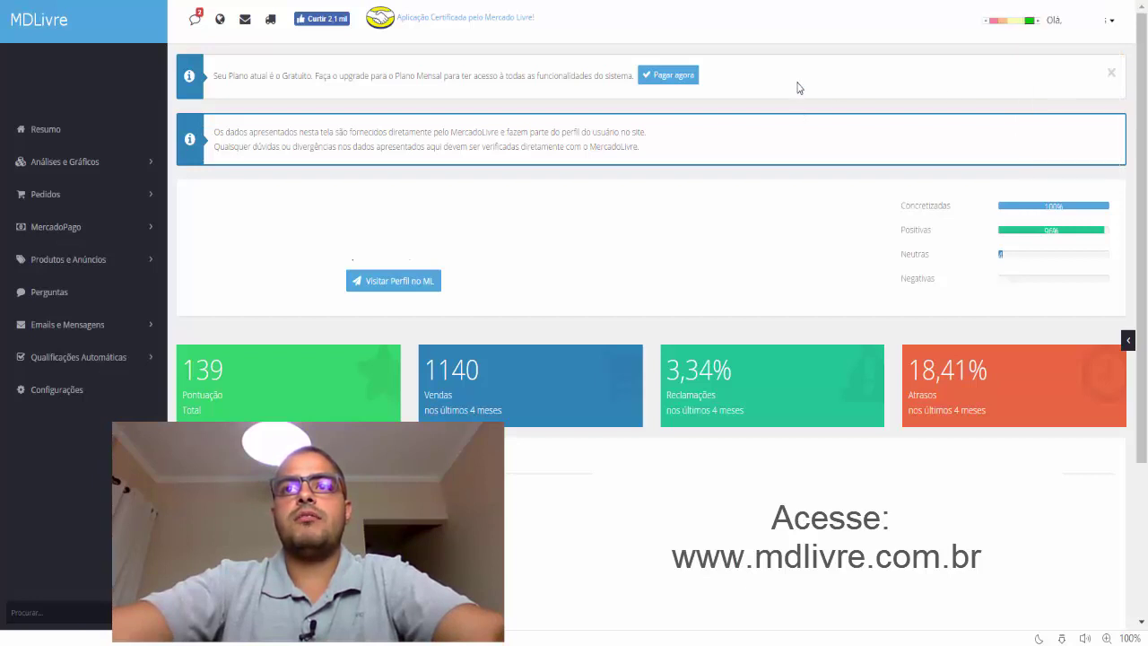
left_click(1072, 38)
left_click(765, 97)
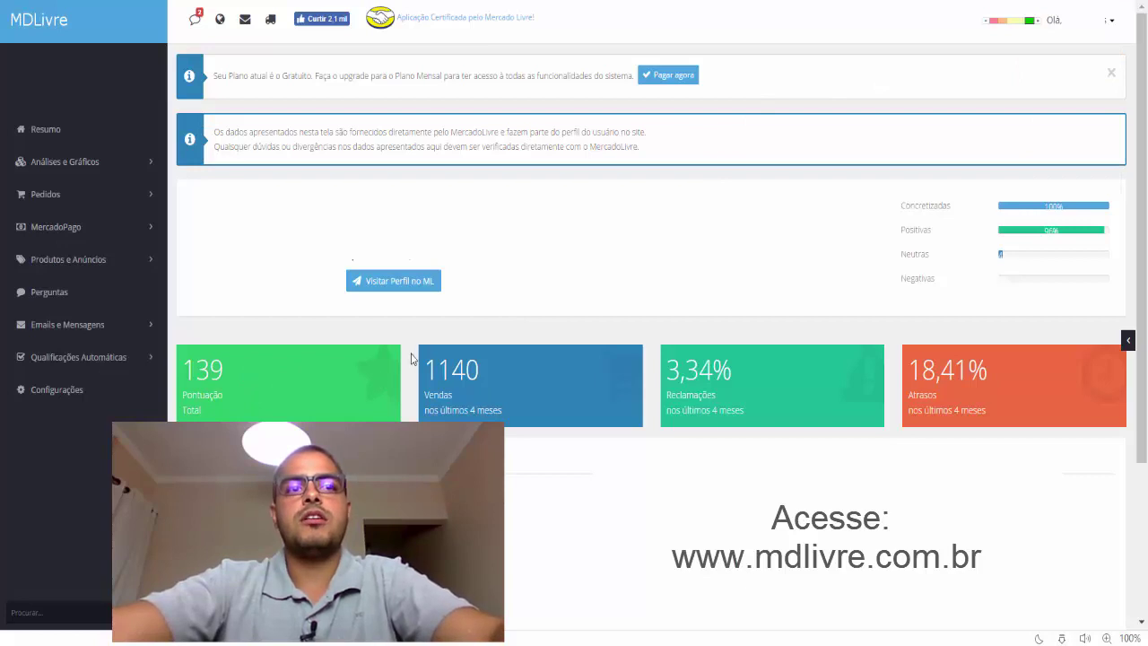
Step: Read the Vendas, Reclamações and Atrasos figures for the last four months on the dashboard
left_click(515, 414)
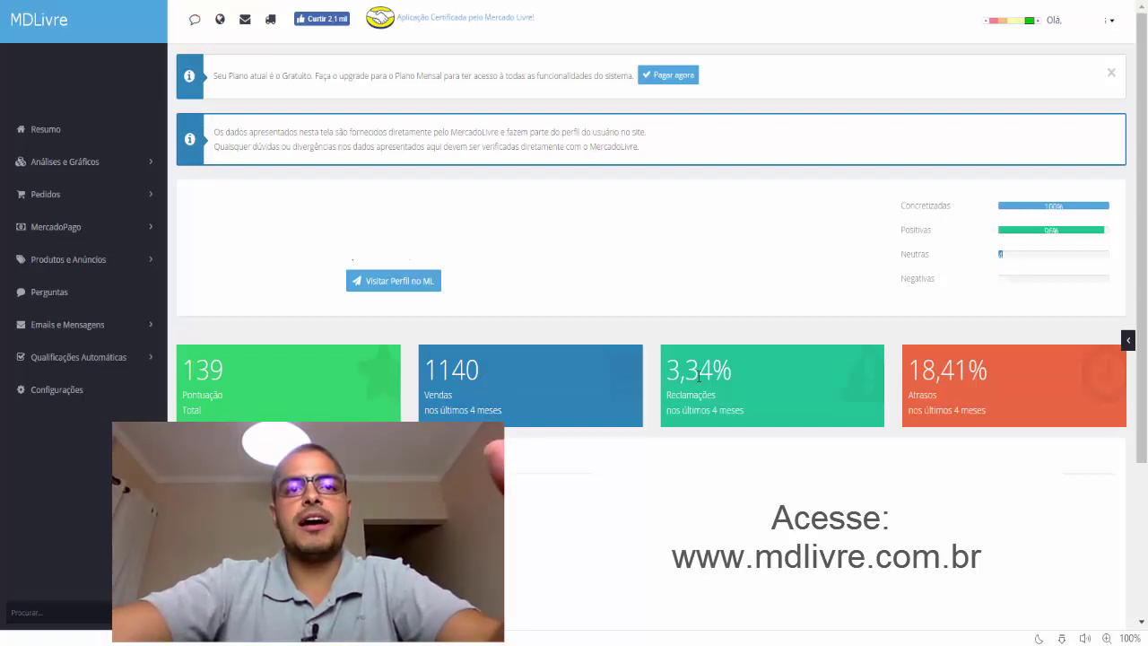
left_click_drag(679, 368, 767, 432)
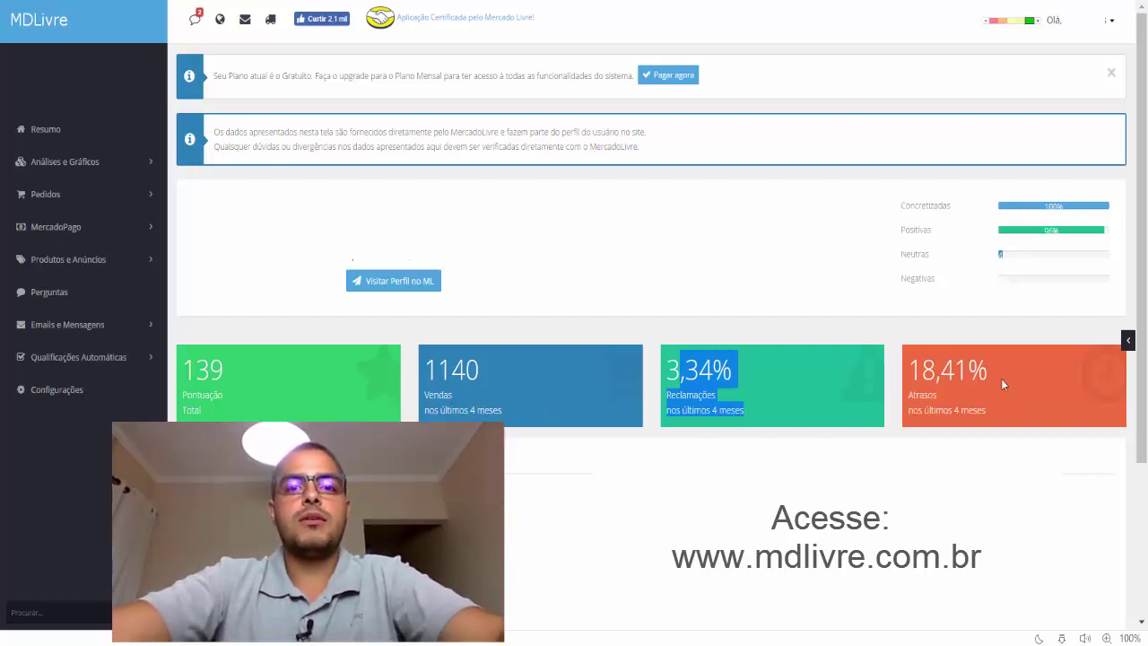
left_click_drag(1003, 395, 929, 388)
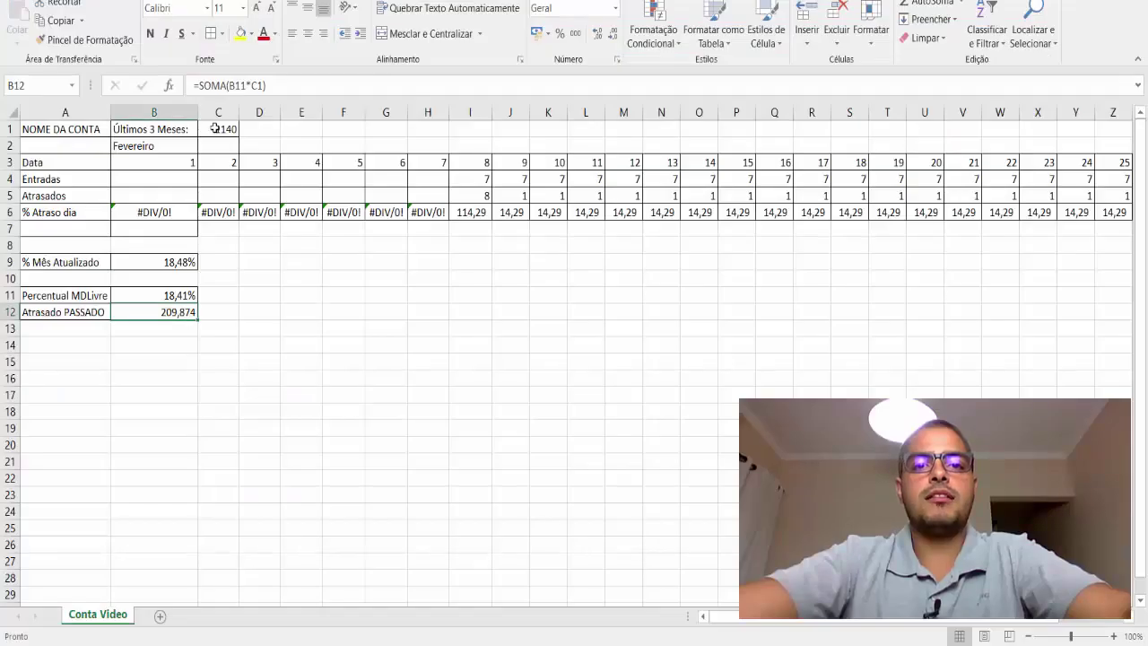
Step: Switch back to the Excel spreadsheet and re-enter 1140 as the Últimos 3 Meses figure in cell C1
left_click(216, 128)
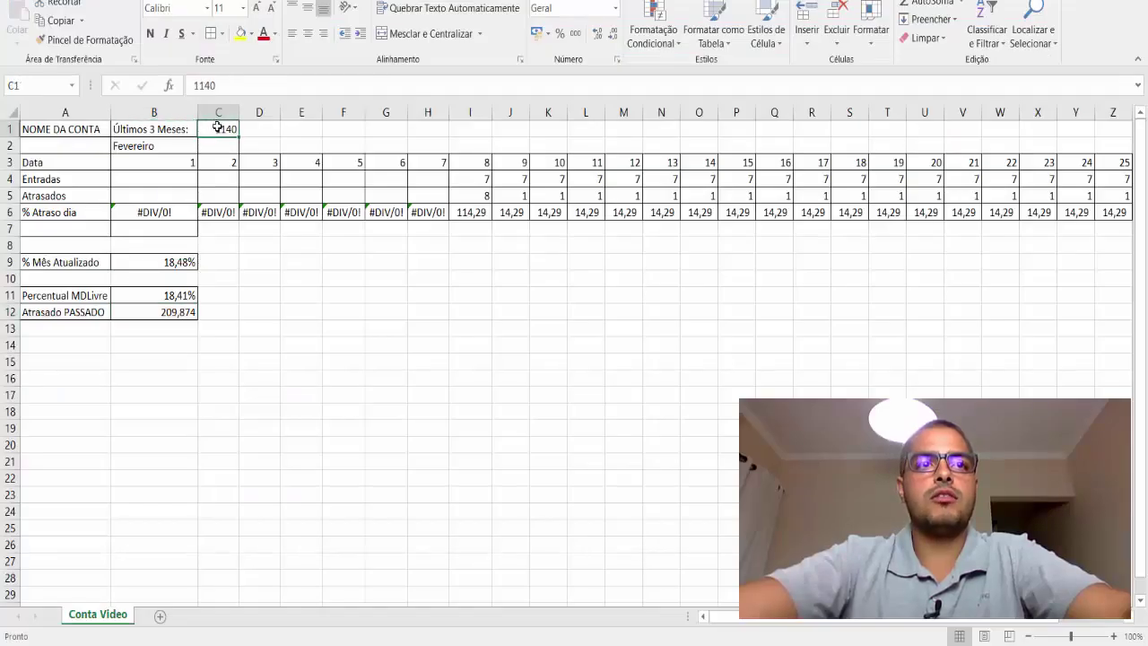
key("F2")
key("BackSpace")
type("0")
key("Return")
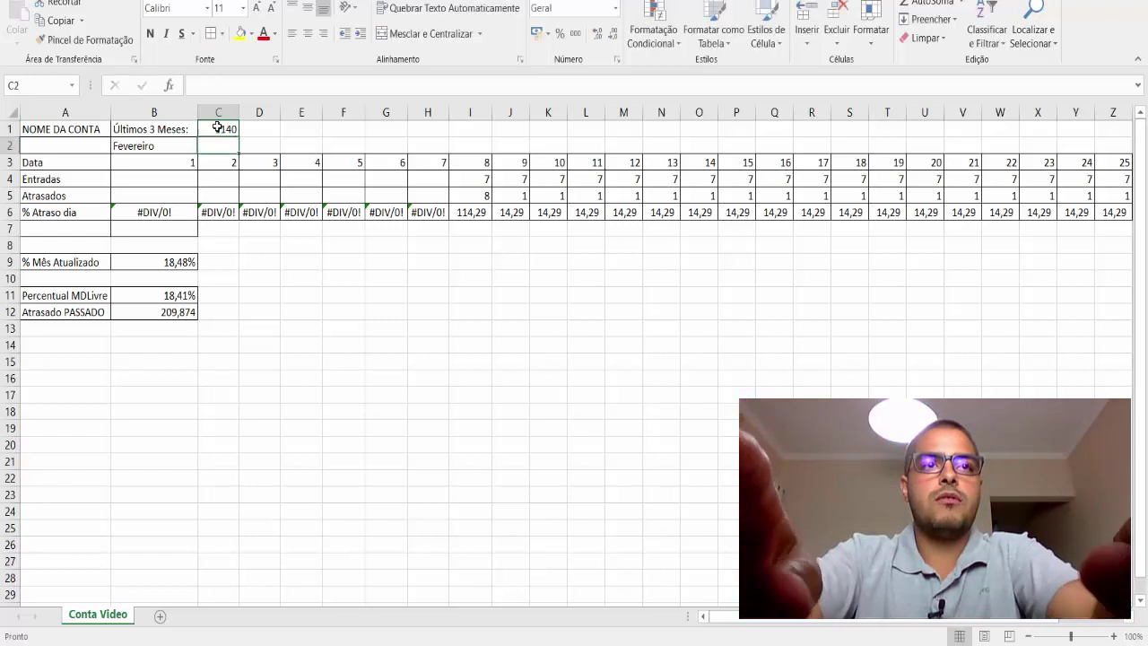
Step: Compare the % Mês Atualizado formula in B9 with Percentual MDLivre, Atrasado PASSADO, the C1 figure and the daily entries
key("Down")
key("Down")
key("Down")
key("Down")
key("Down")
key("Down")
key("Down")
key("Down")
key("Down")
key("Left")
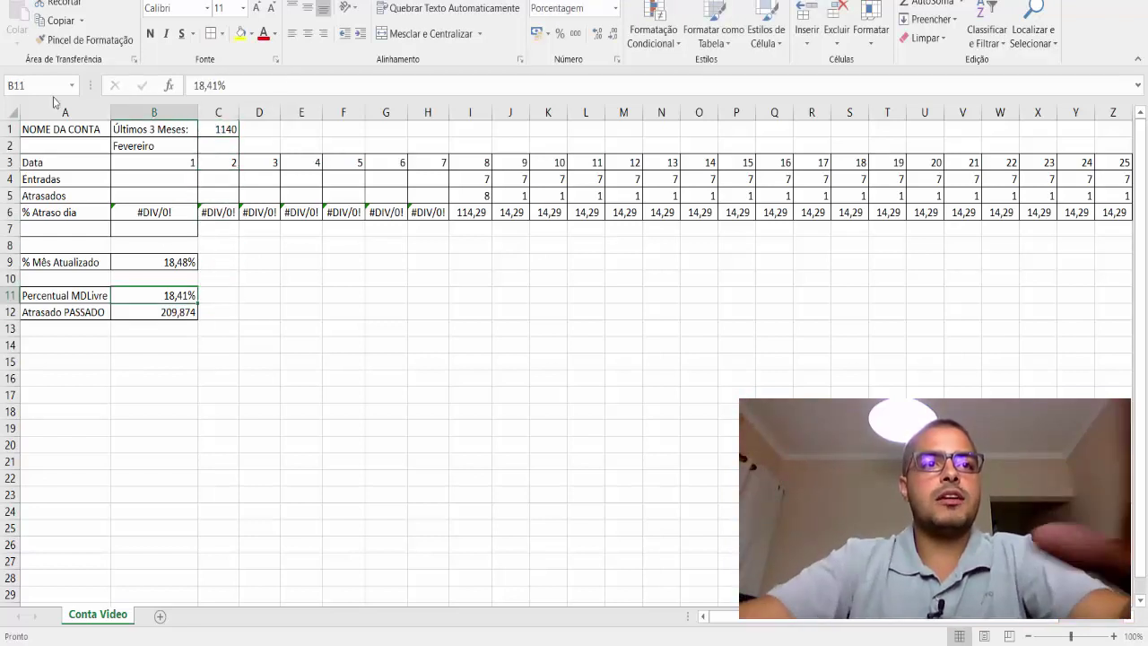
left_click(174, 268)
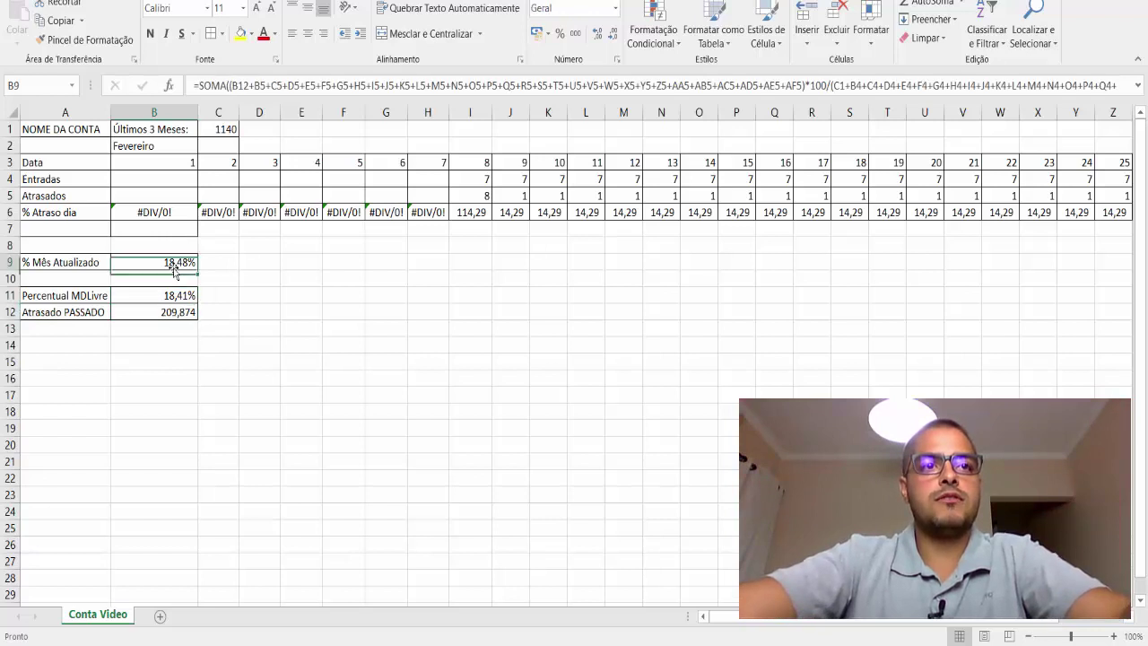
left_click(190, 300)
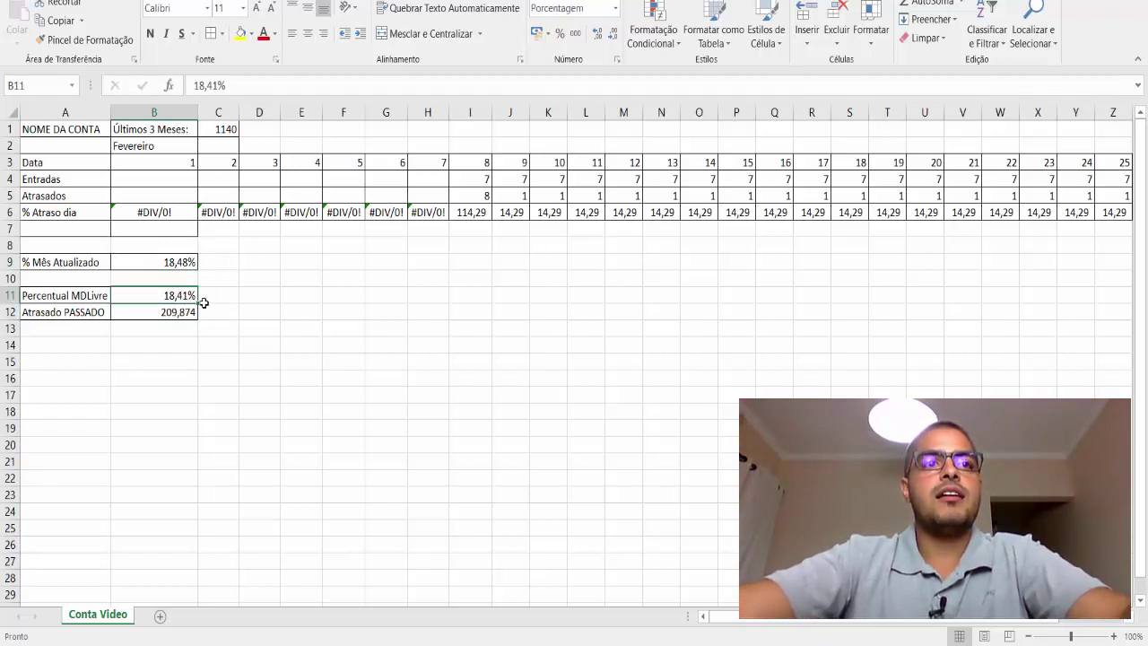
left_click(561, 183)
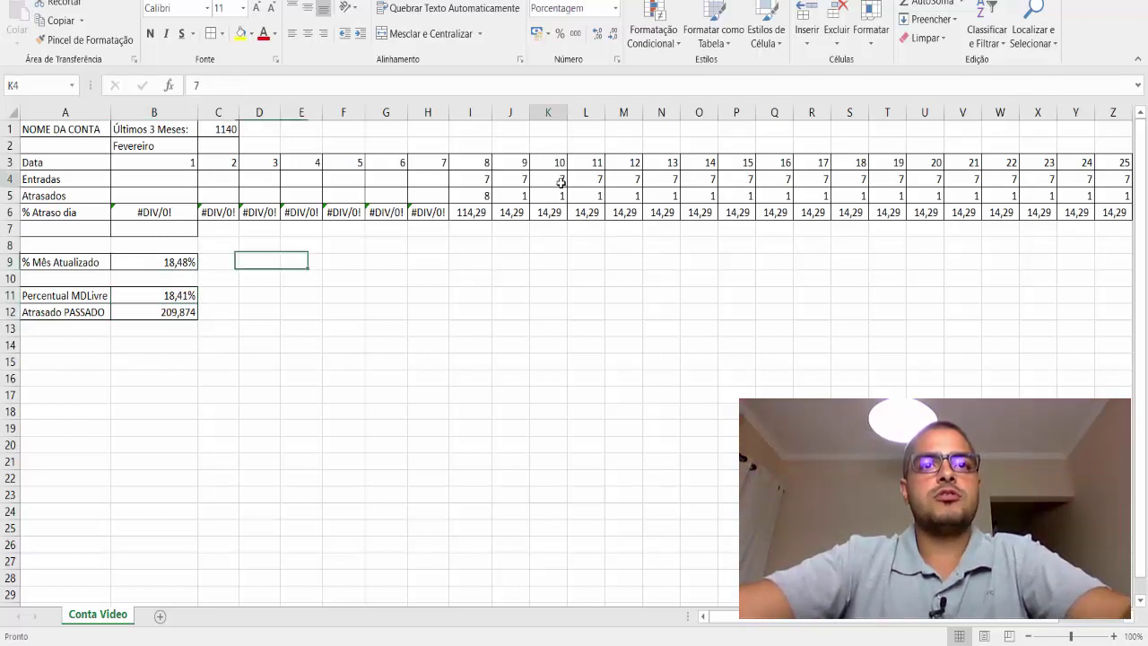
left_click(171, 260)
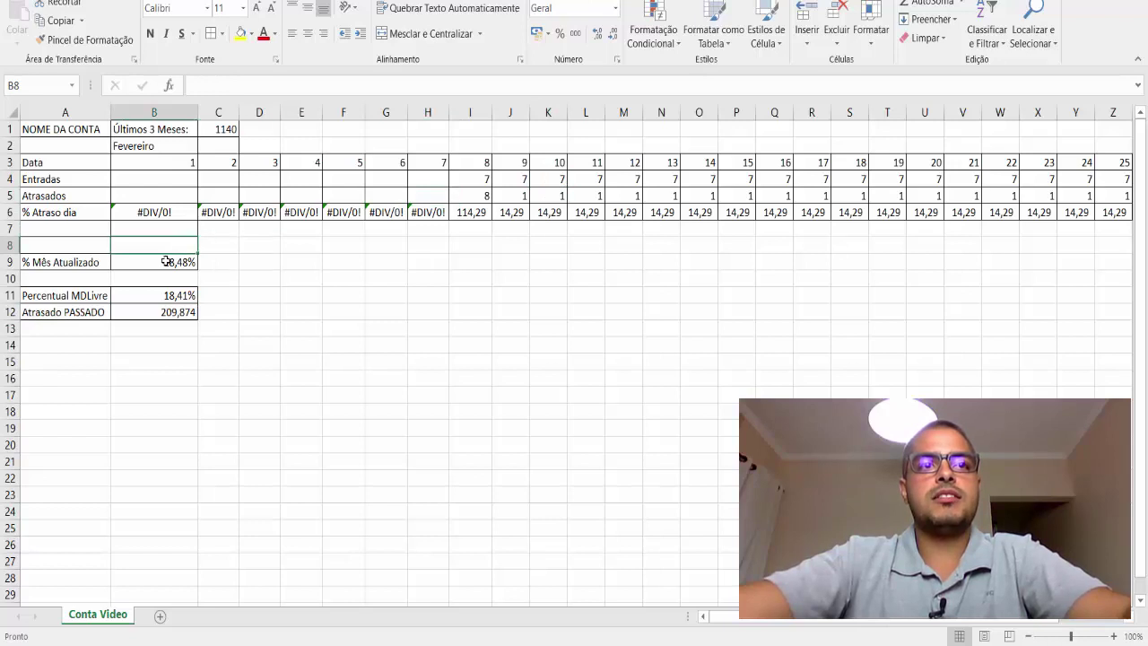
left_click(184, 313)
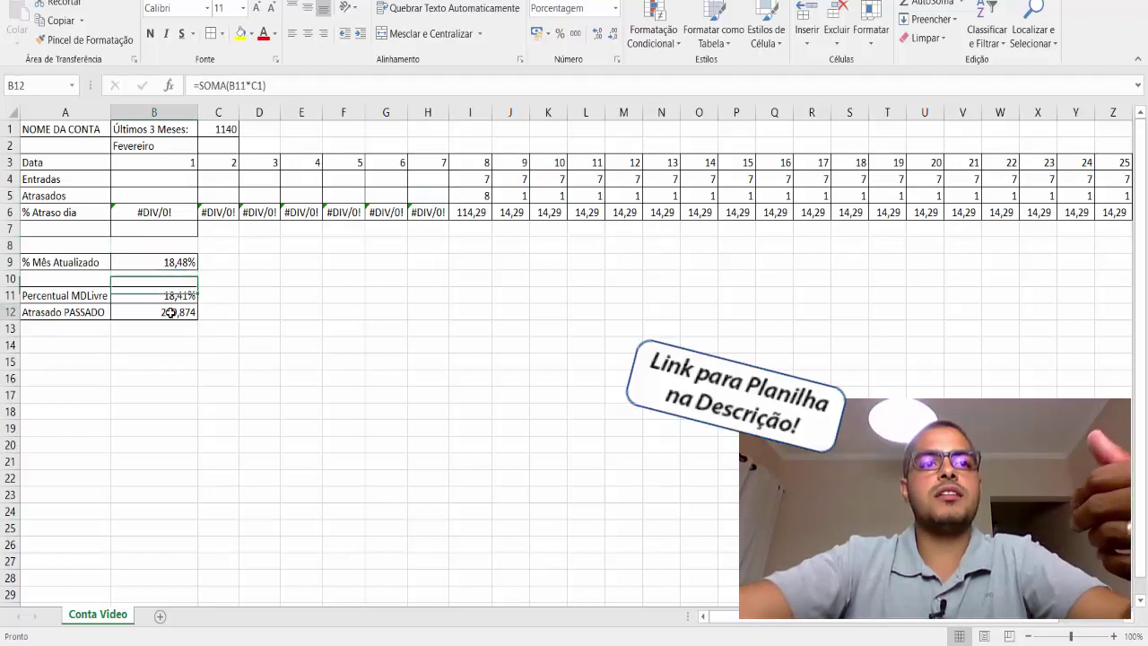
left_click(220, 130)
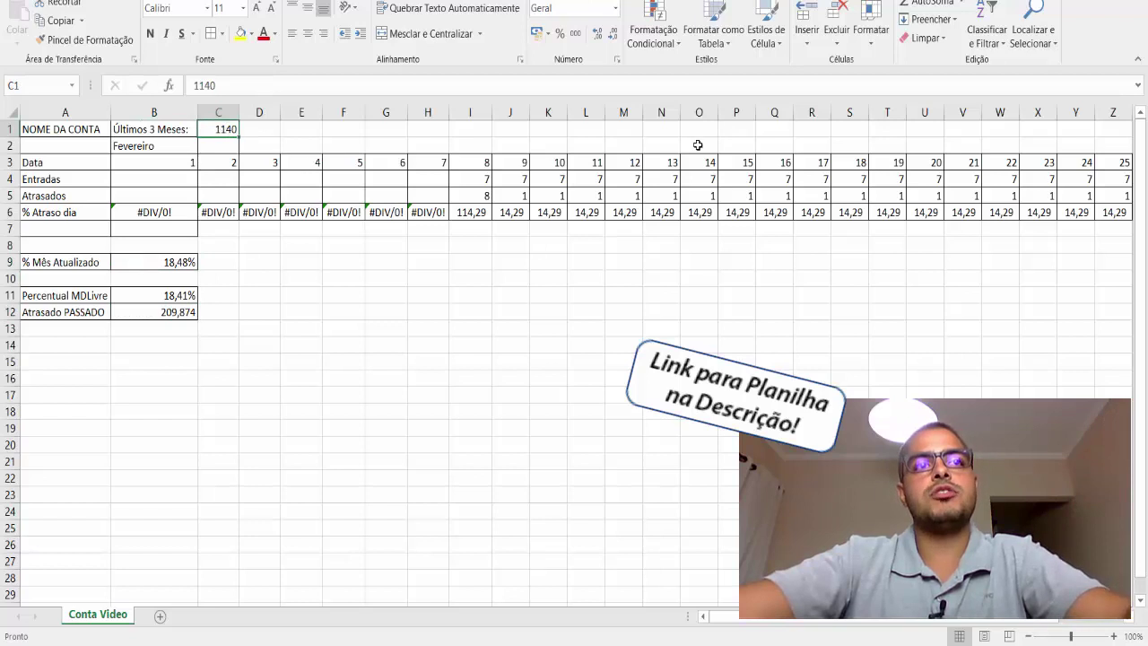
left_click_drag(480, 195, 549, 196)
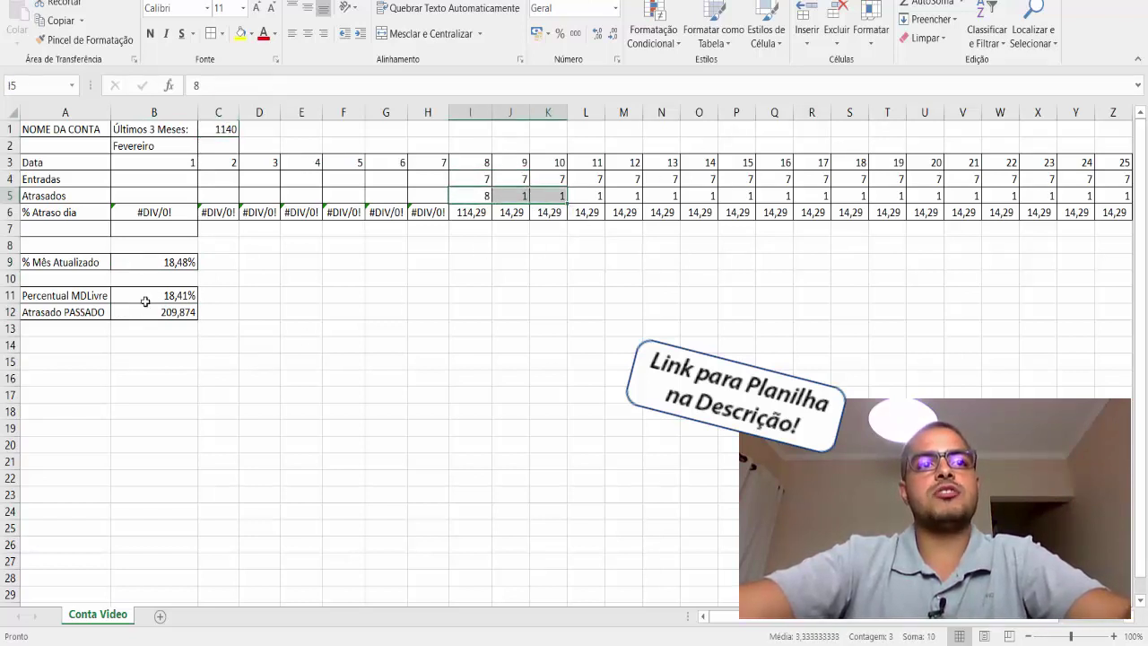
left_click(154, 261)
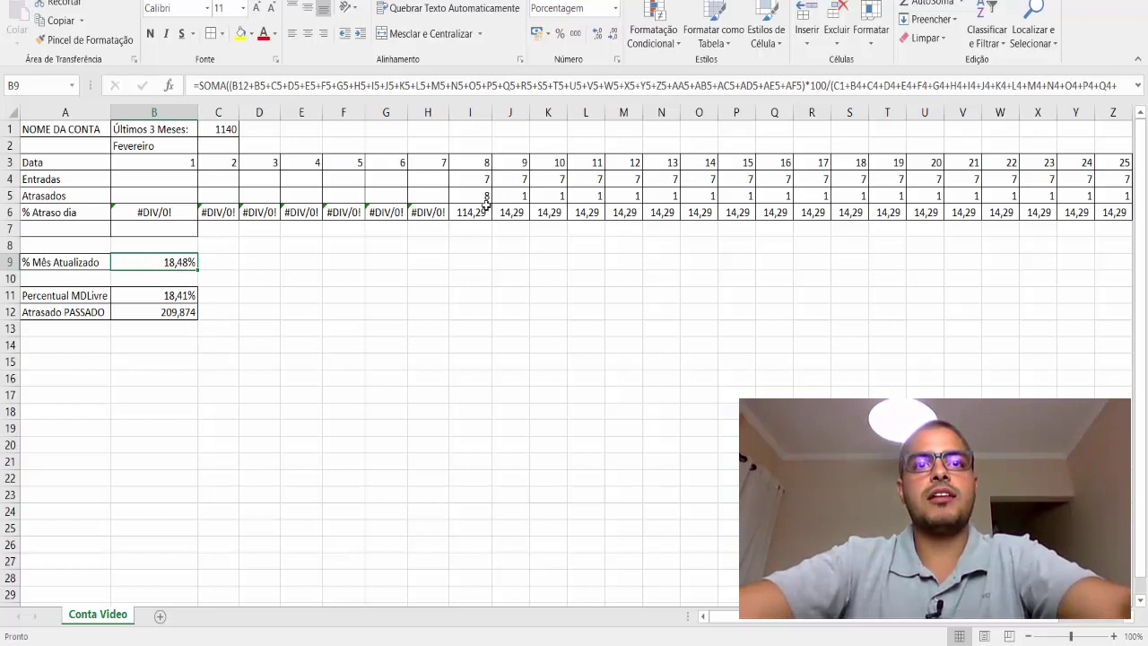
Step: Clear the Entradas and Atrasados values for days 8 to 28 in I4:AC5
left_click(520, 180)
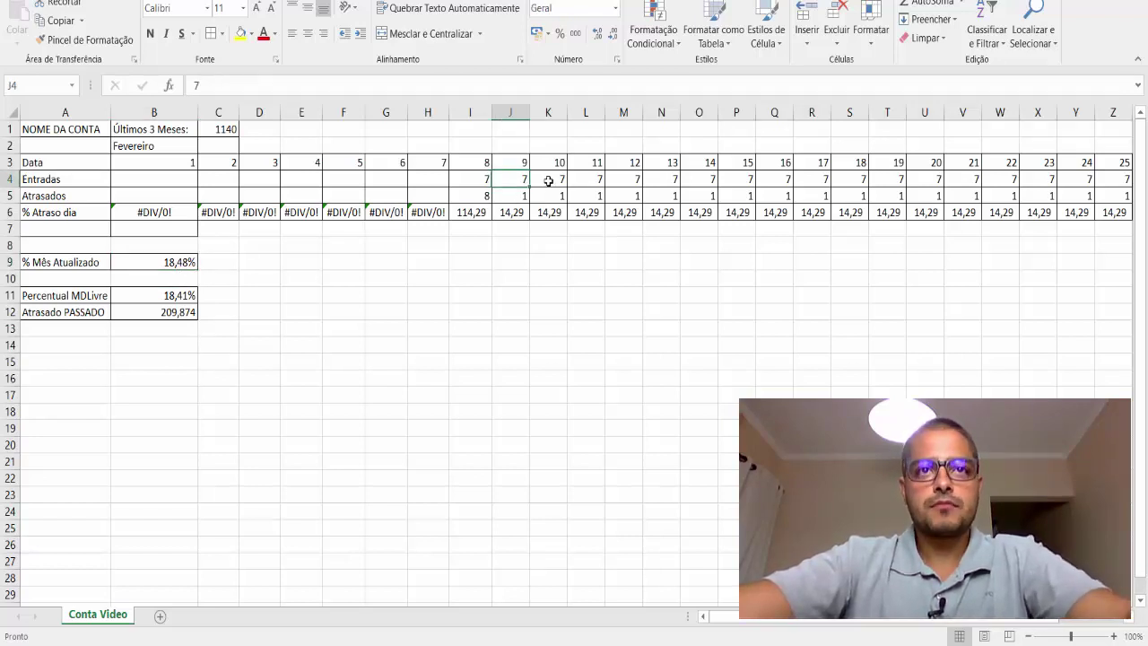
key("Left")
key("Left")
key("Right")
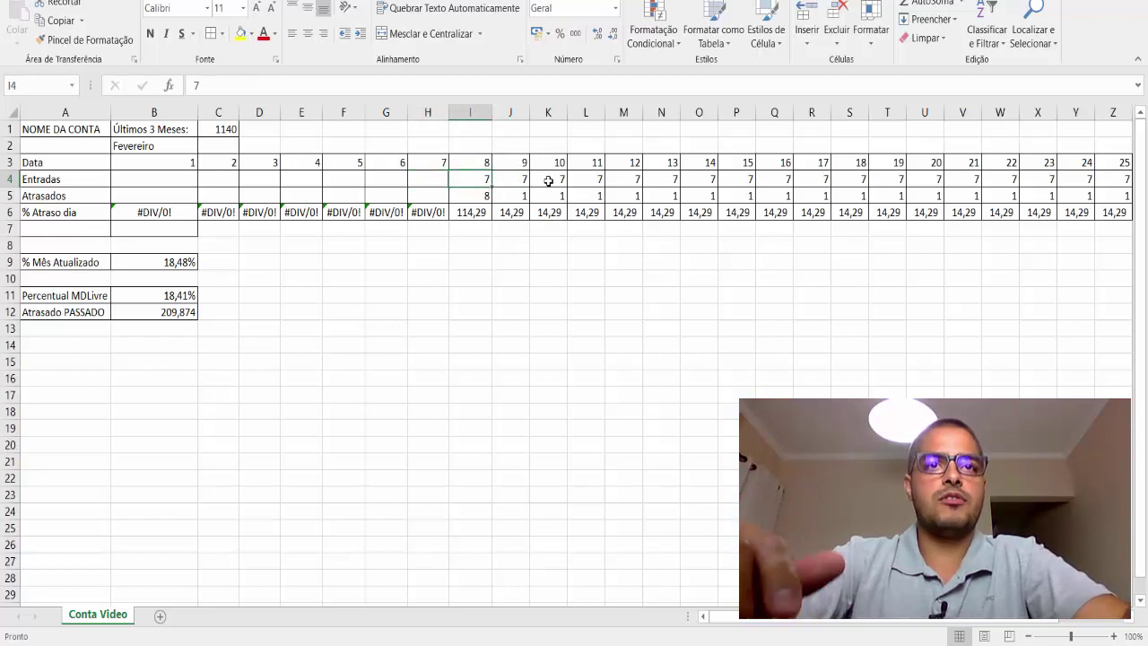
key("shift+Right")
key("shift+Right")
key("shift+Right")
key("shift+Right")
key("shift+Right")
key("shift+Right")
key("shift+Right")
key("shift+Right")
key("shift+Right")
key("shift+Right")
key("shift+Right")
key("shift+Right")
key("shift+Right")
key("shift+Right")
key("shift+Right")
key("shift+Right")
key("shift+Right")
key("shift+Right")
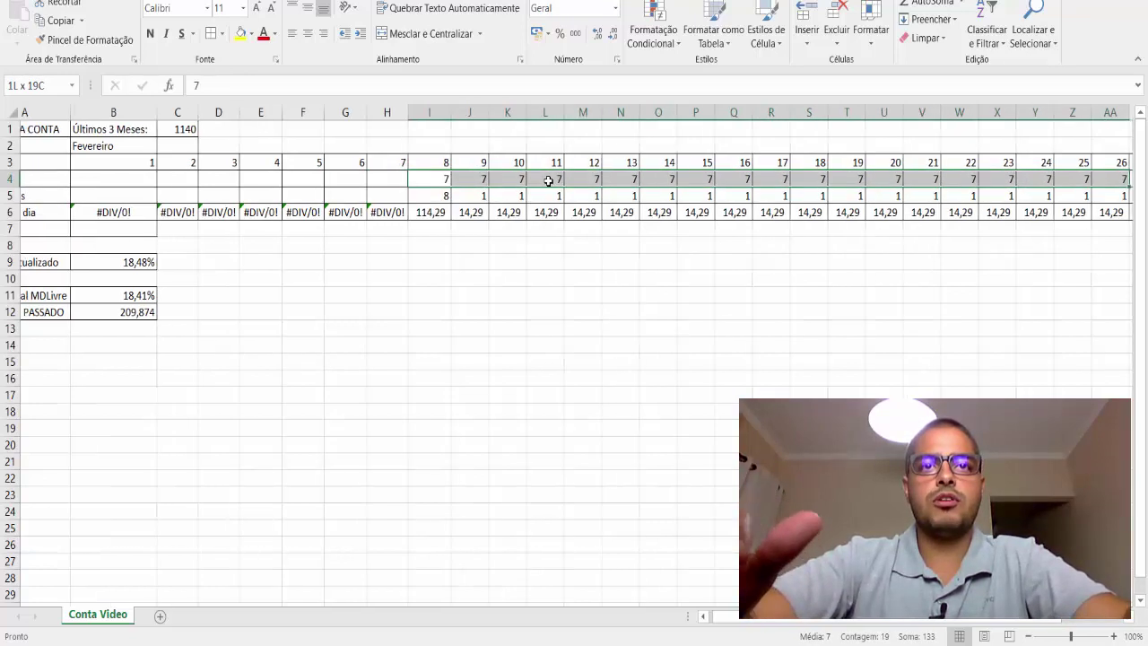
key("shift+Right")
key("shift+Right")
key("shift+Down")
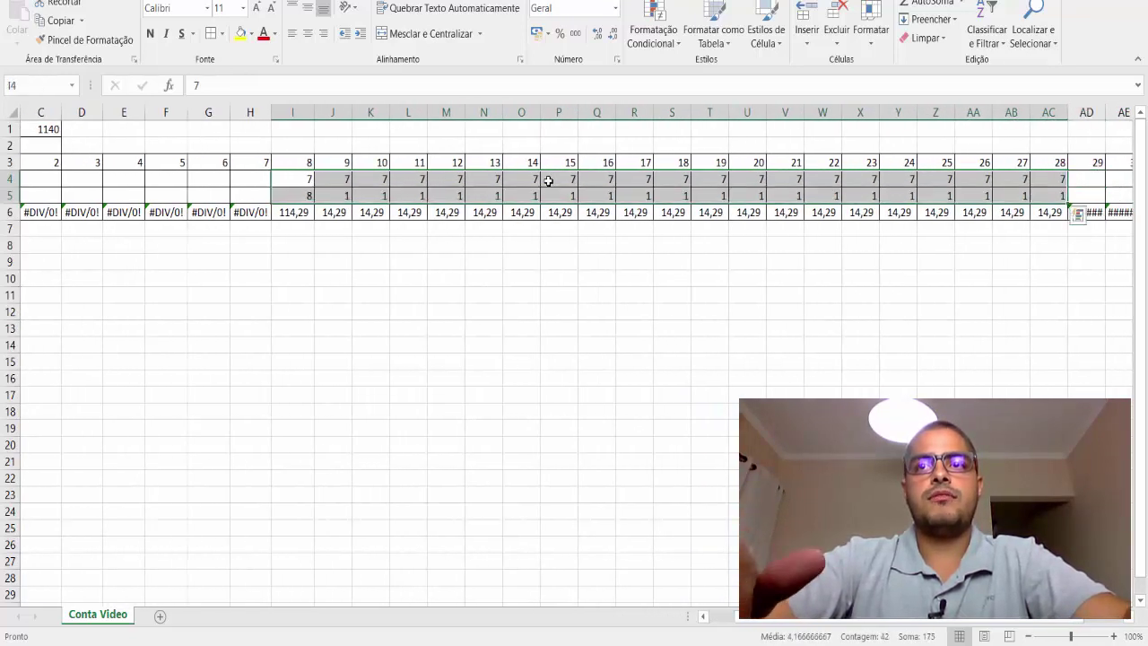
key("Delete")
Step: Check the emptied Entradas row through to the Total column, and inspect the % Mês Atualizado formula in B9
key("Right")
key("Right")
key("Right")
key("Right")
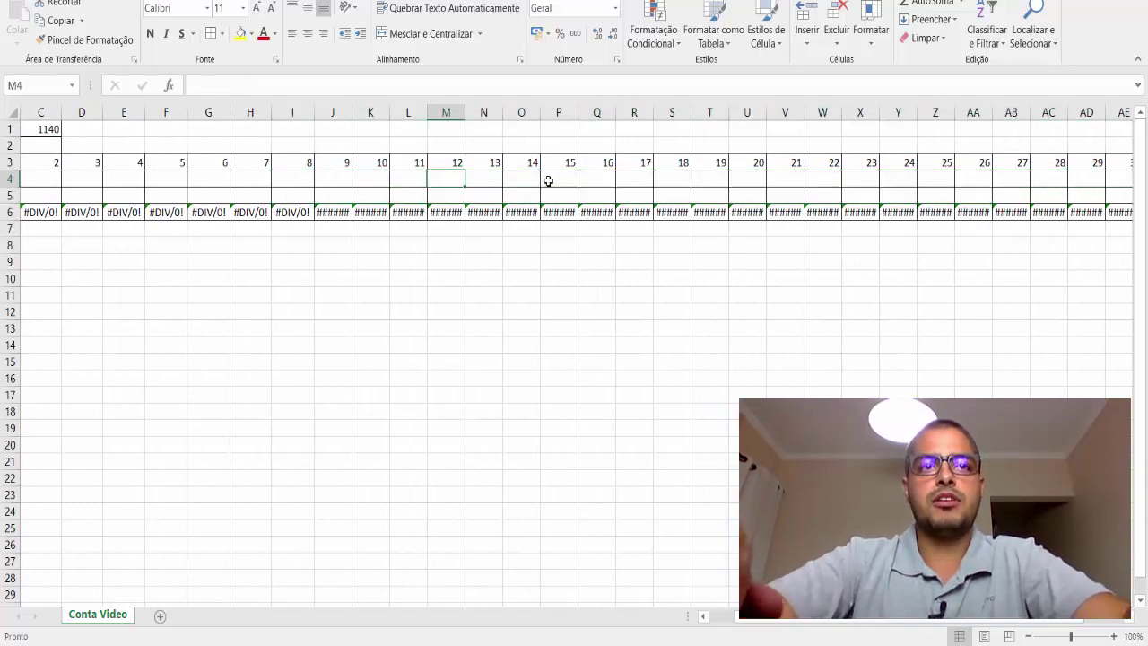
key("Right")
key("Right")
key("Right")
key("Right")
key("Right")
key("Right")
key("Right")
key("Right")
key("Right")
key("Right")
key("Right")
key("Right")
key("Right")
key("Right")
key("Right")
key("Right")
key("Right")
key("Right")
key("Right")
key("Right")
key("Left")
key("Left")
key("Left")
key("Left")
key("Left")
key("Left")
key("Left")
key("Left")
key("Left")
key("Left")
key("Left")
key("Left")
key("Left")
key("Left")
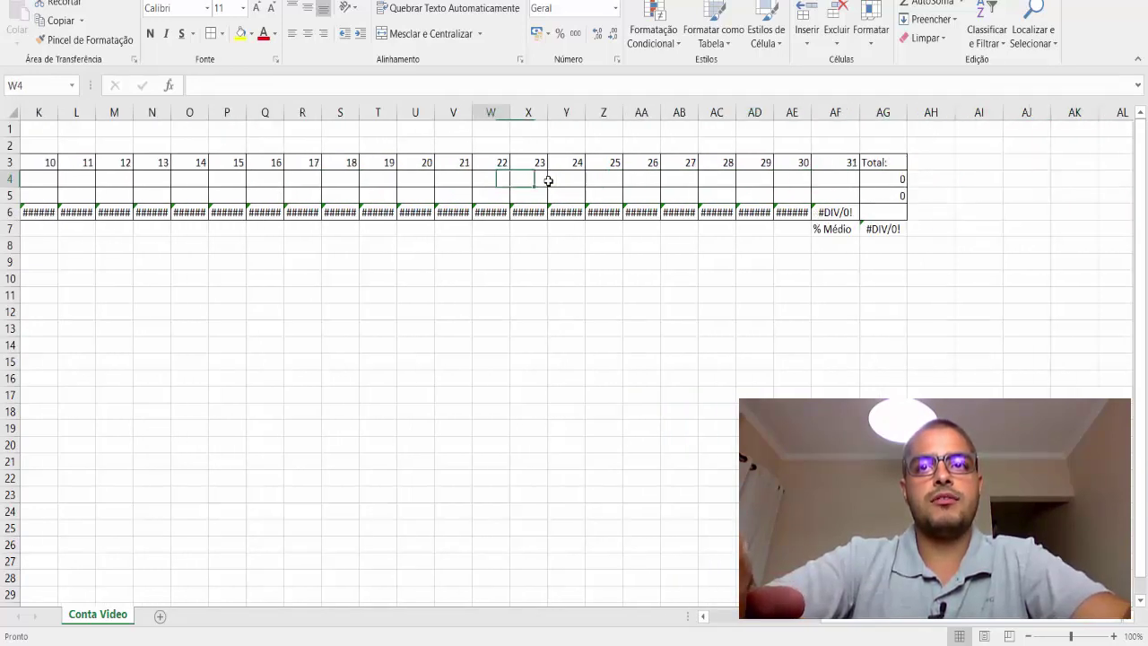
key("Left")
key("Left")
key("Left")
key("Left")
key("Left")
key("Left")
key("Left")
key("Left")
key("Left")
key("Left")
key("Left")
key("Left")
key("Left")
key("Left")
key("Left")
key("Left")
key("Left")
key("Left")
key("Left")
key("Left")
key("Right")
key("Right")
key("Right")
key("Right")
key("Right")
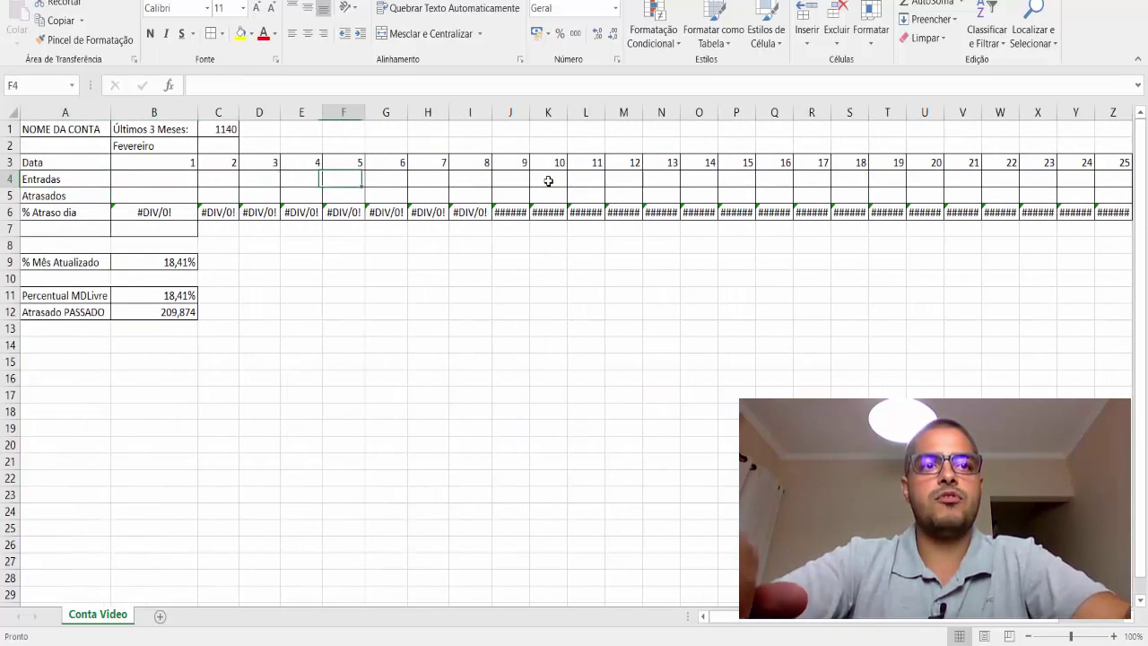
left_click(153, 274)
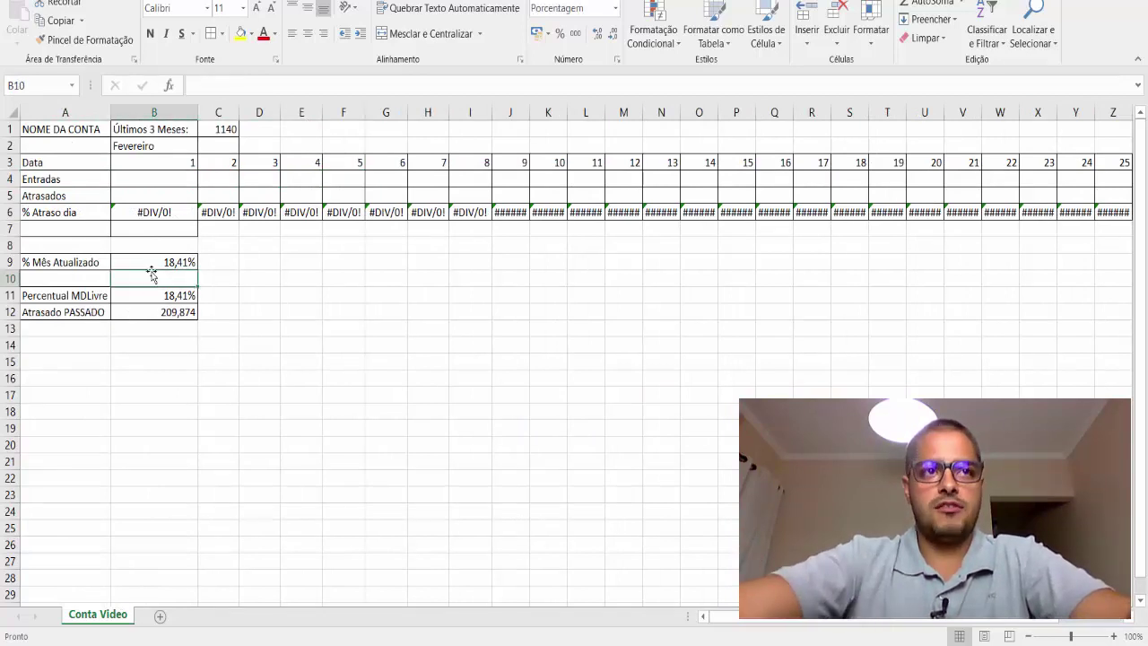
left_click(152, 263)
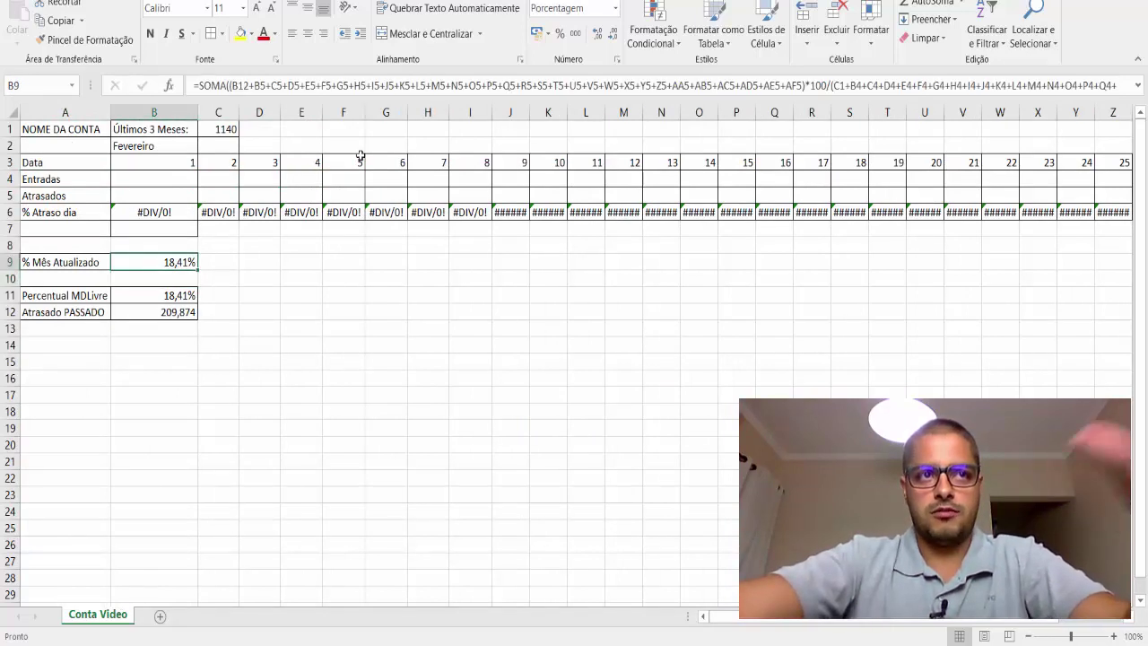
Step: Enter 20 Entradas and 3 Atrasados for day 7 in cells H4 and H5
left_click(418, 177)
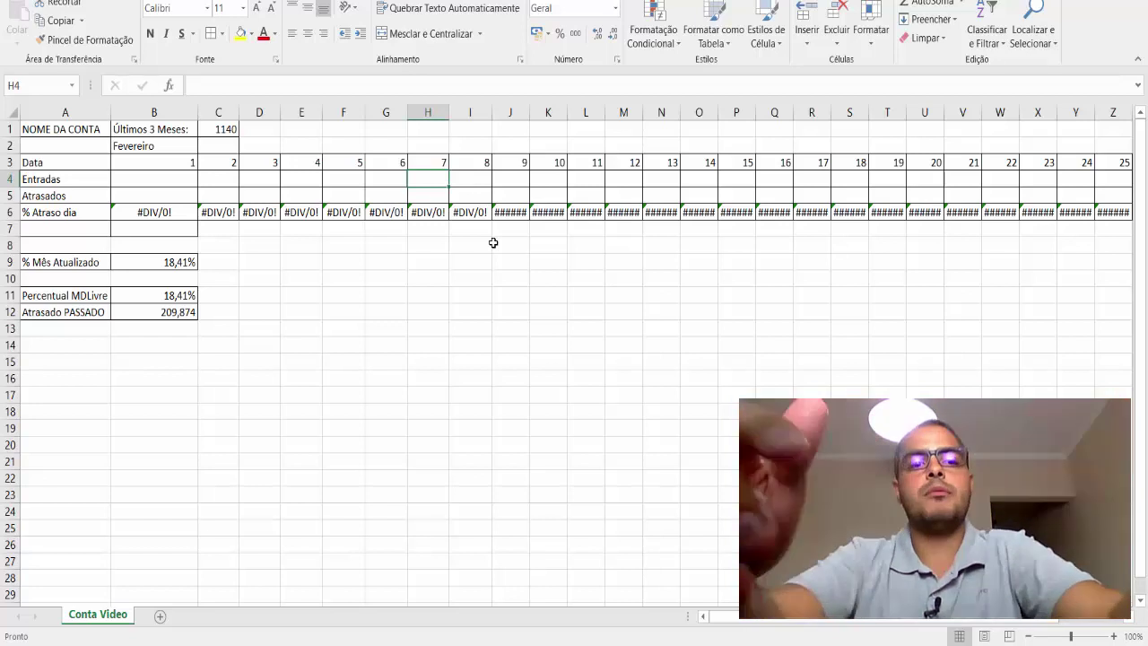
type("20")
key("Return")
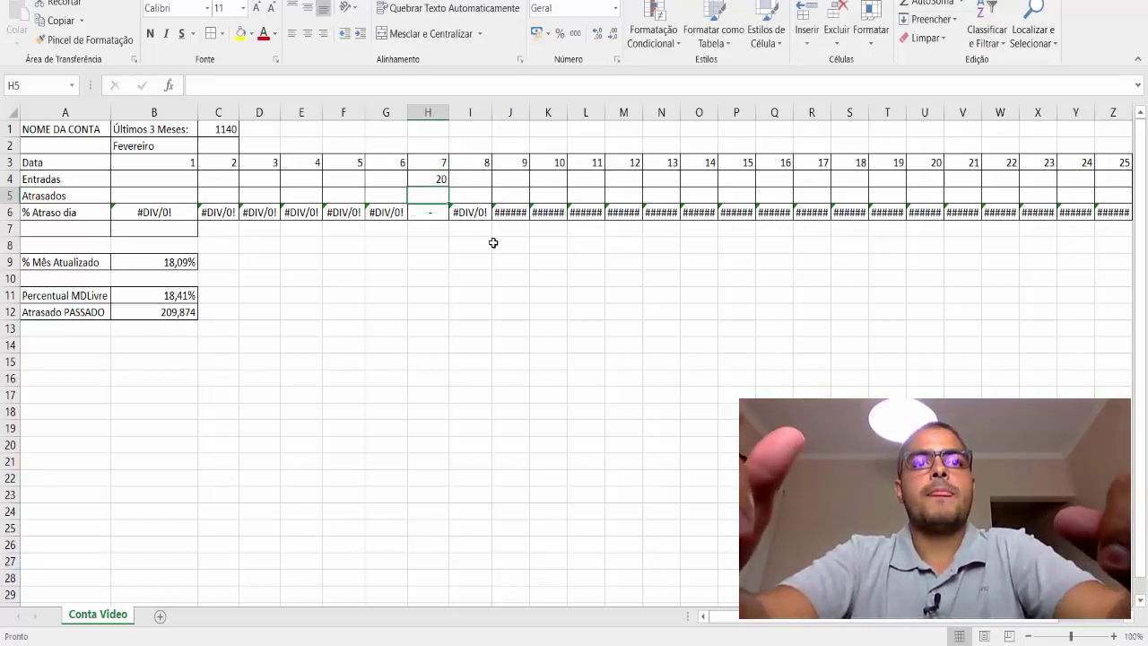
type("3")
key("Return")
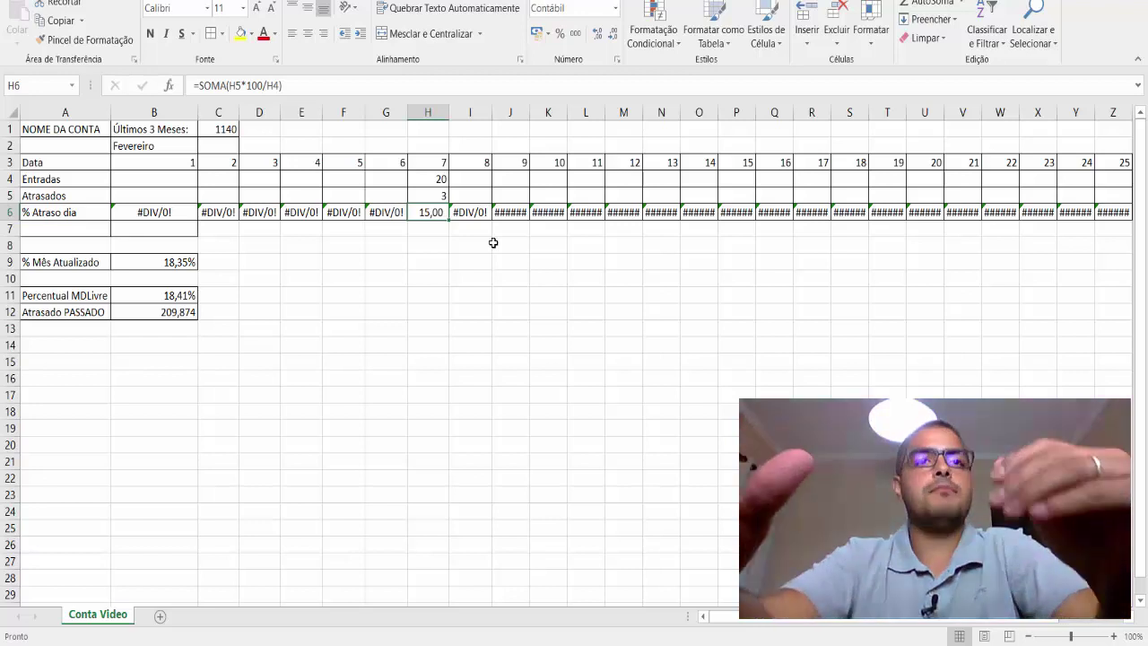
Step: Enter 15 Entradas and 10 Atrasados for day 8 in cells I4 and I5
key("Right")
key("Up")
key("Up")
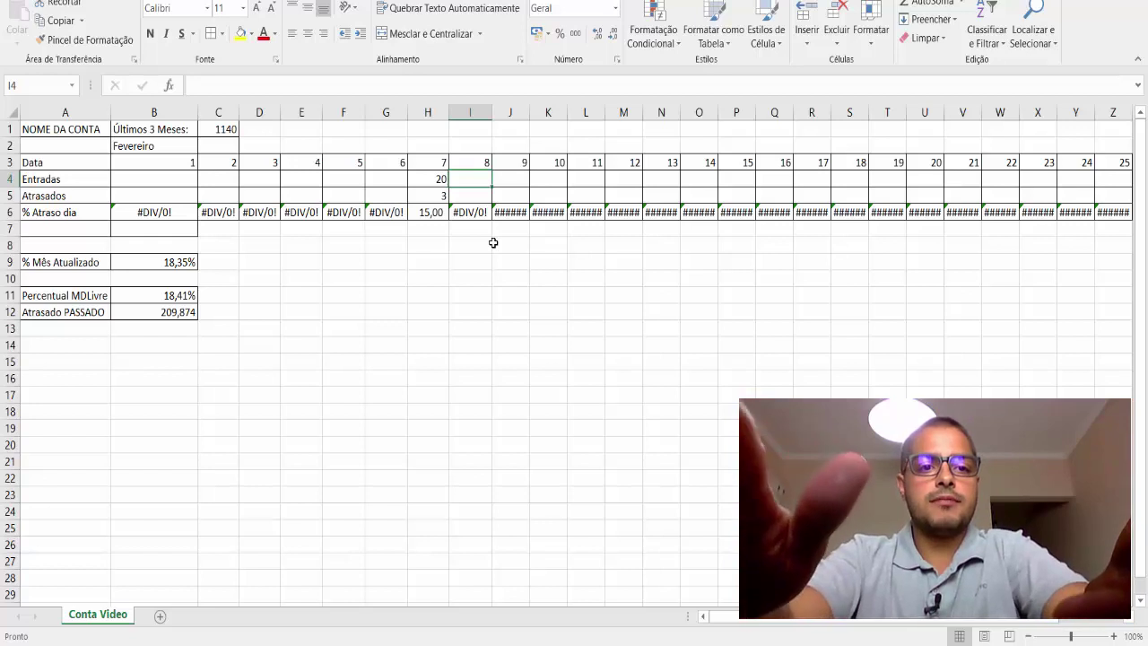
type("15")
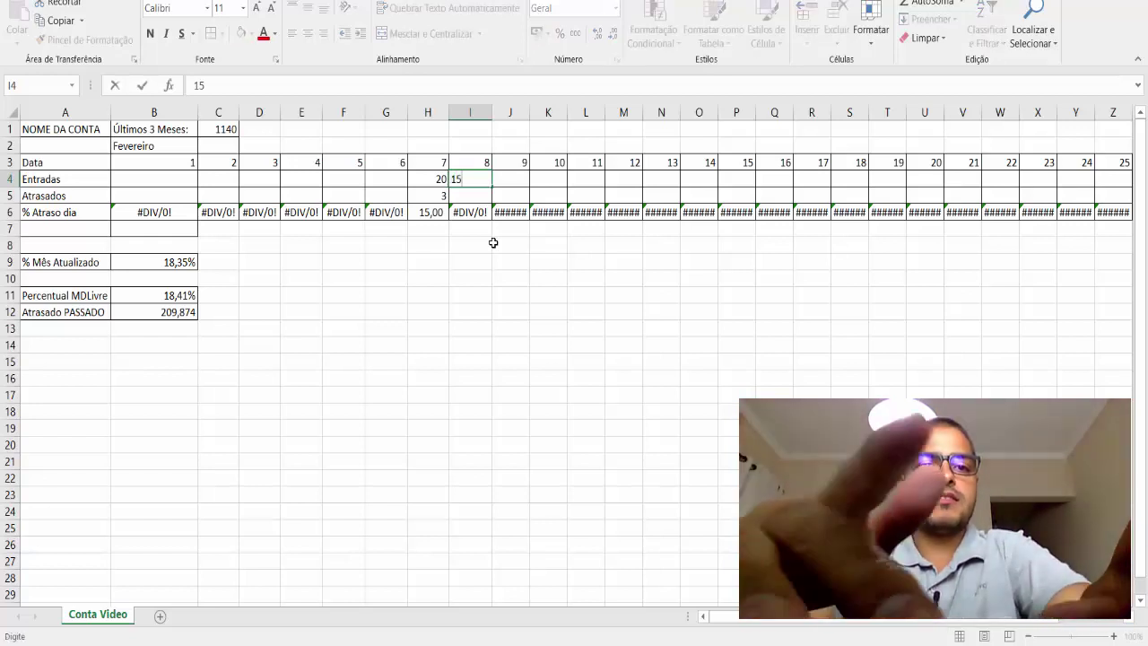
key("Return")
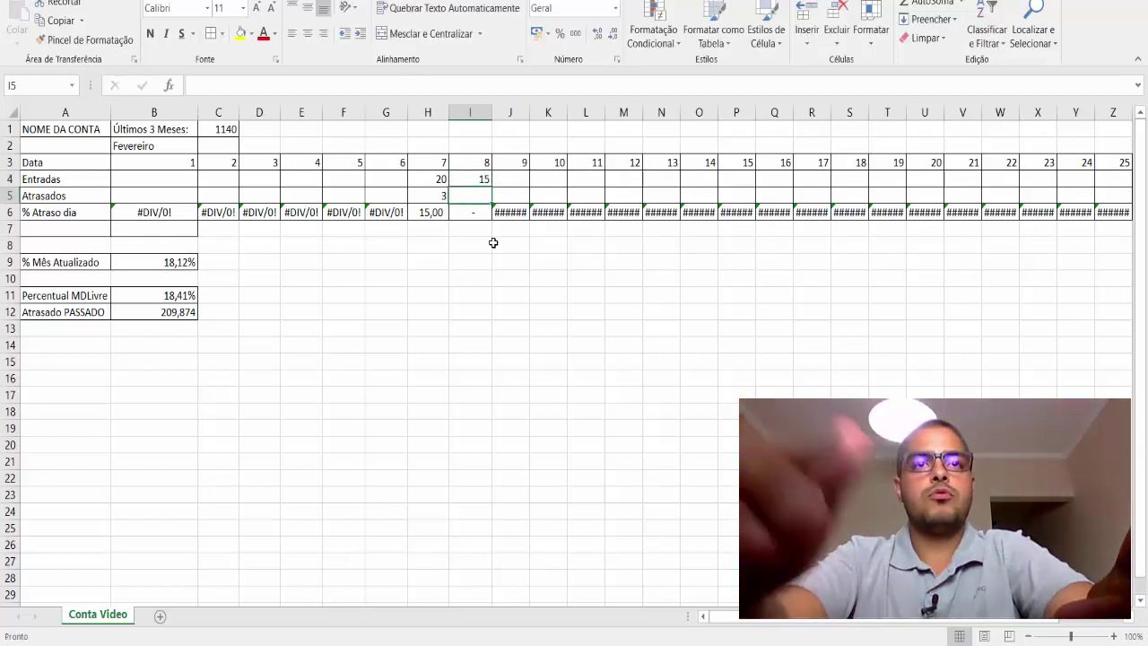
type("10")
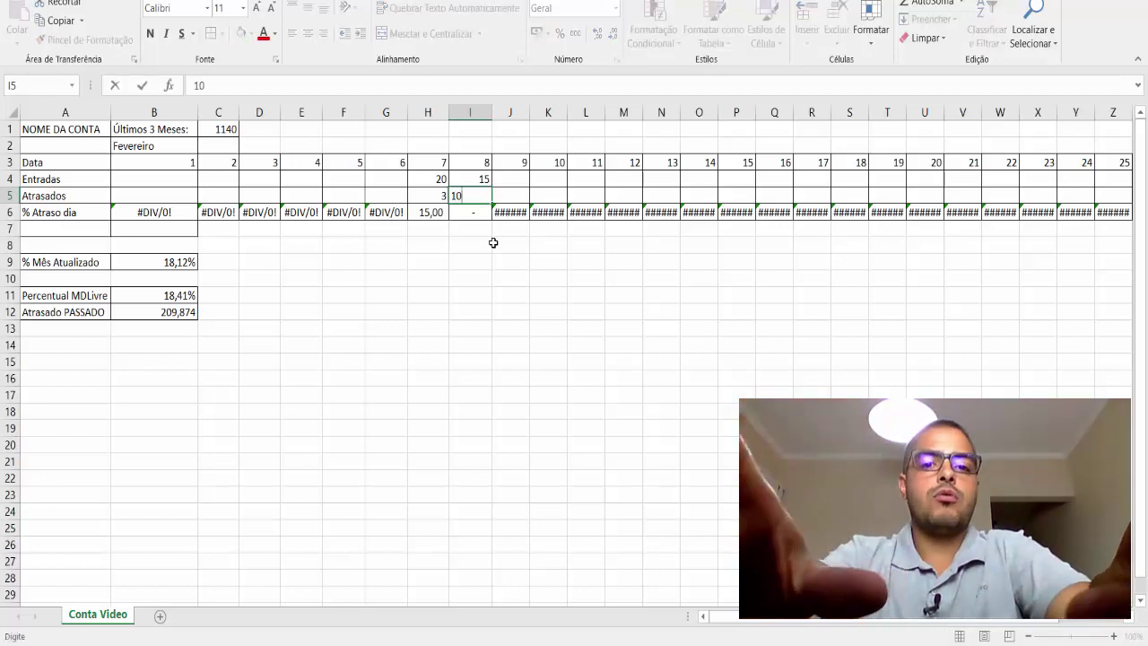
key("Return")
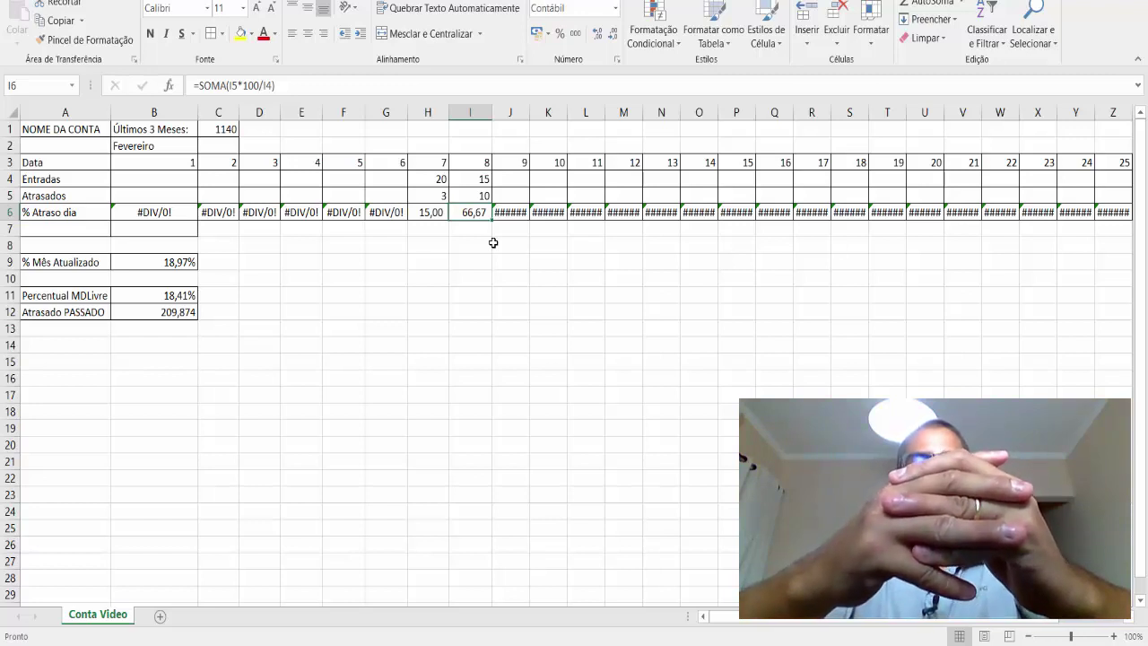
Step: Enter 20 Entradas and 10 Atrasados for day 9 in cells J4 and J5
key("Up")
key("Up")
key("Right")
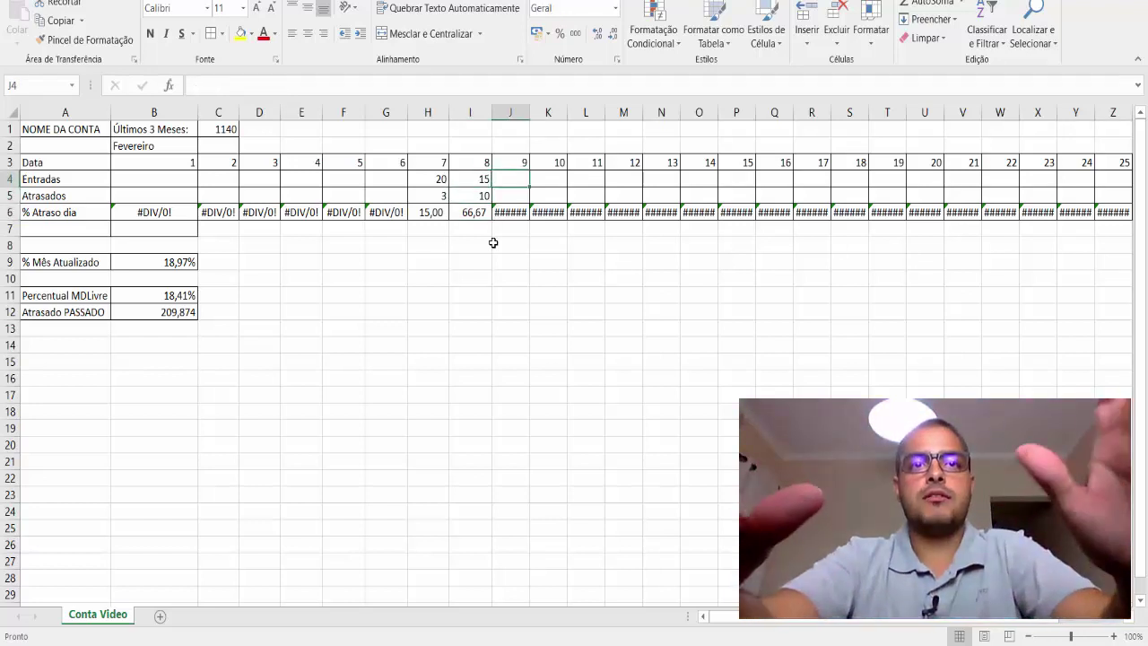
type("2")
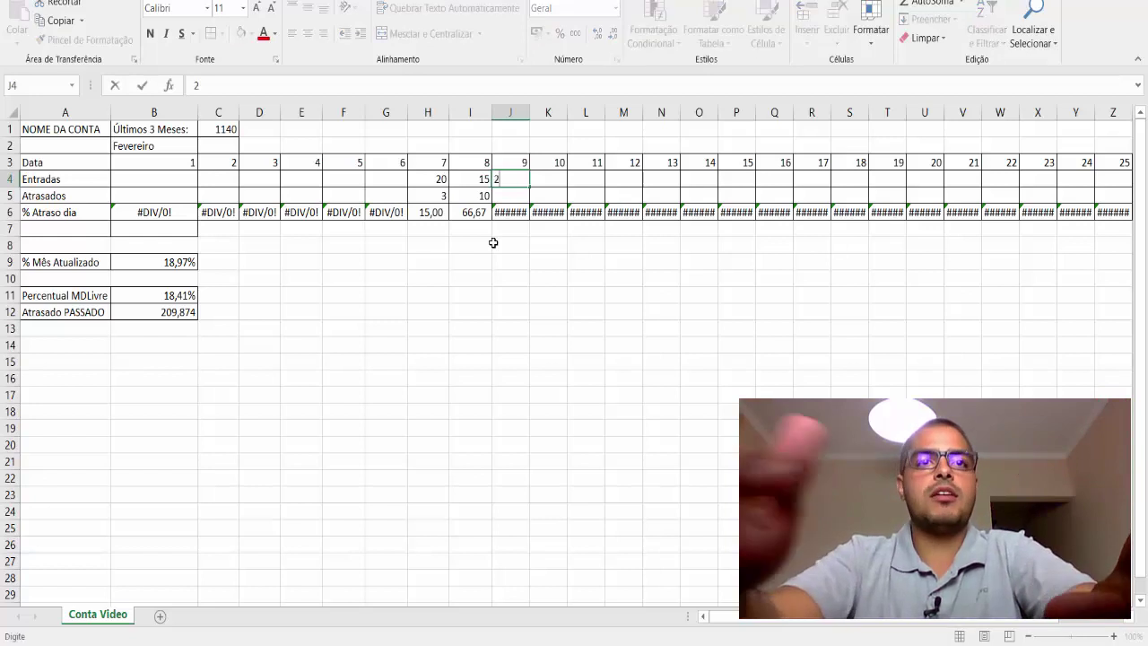
type("0")
key("Return")
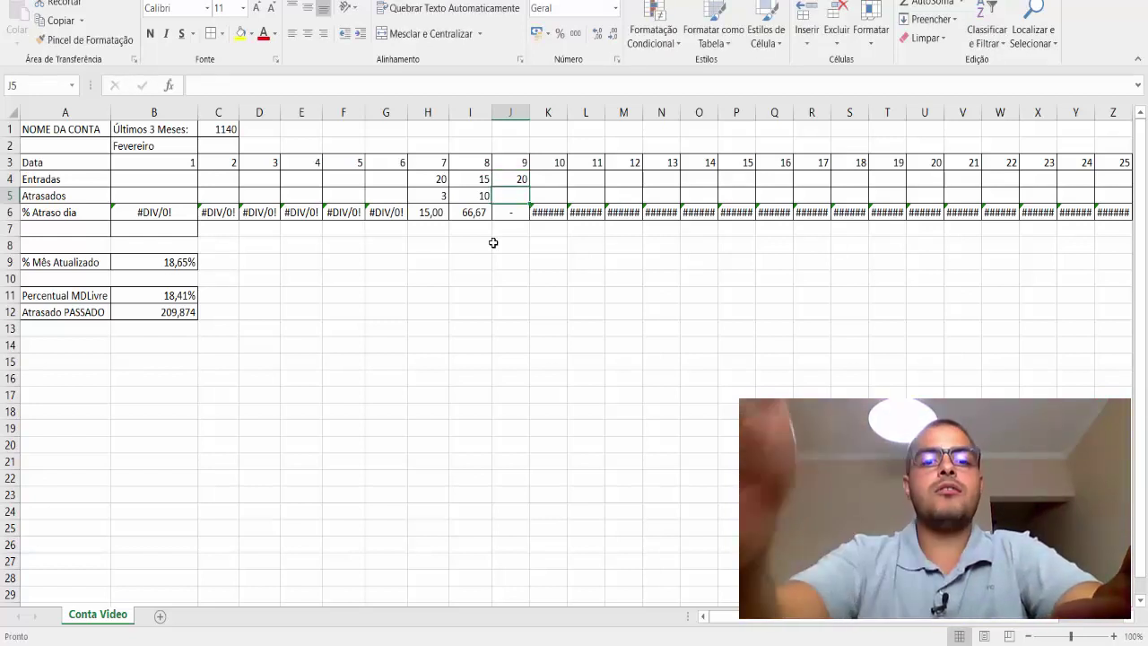
type("10")
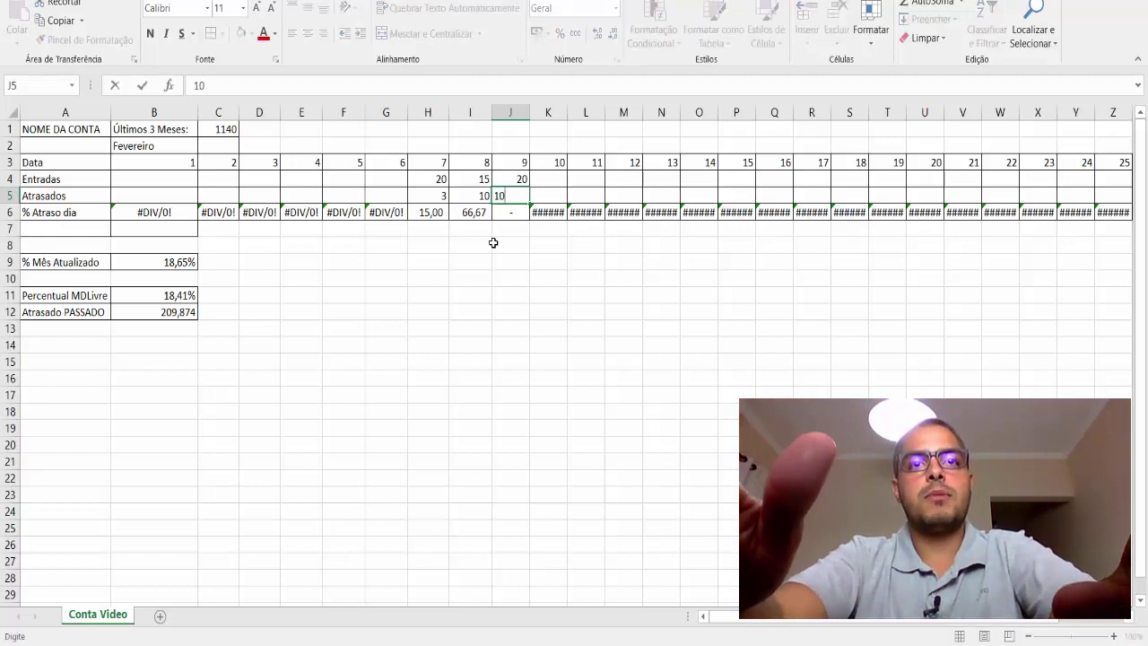
key("Return")
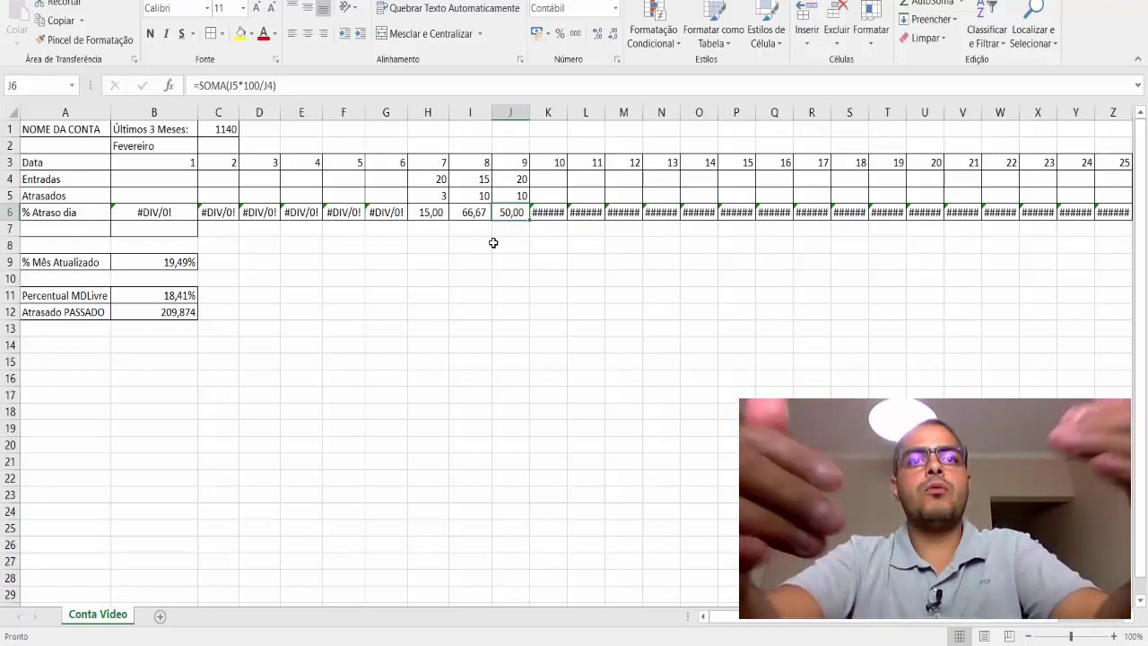
key("Up")
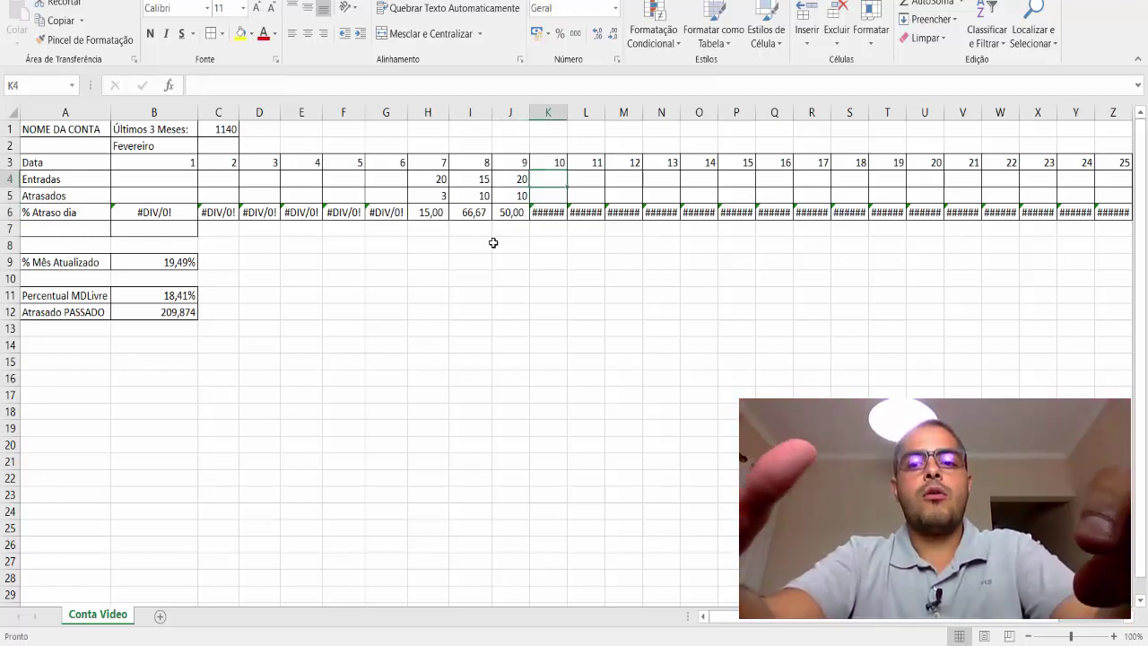
key("Left")
key("shift+Up")
key("ctrl+c")
key("Escape")
key("Right")
key("Up")
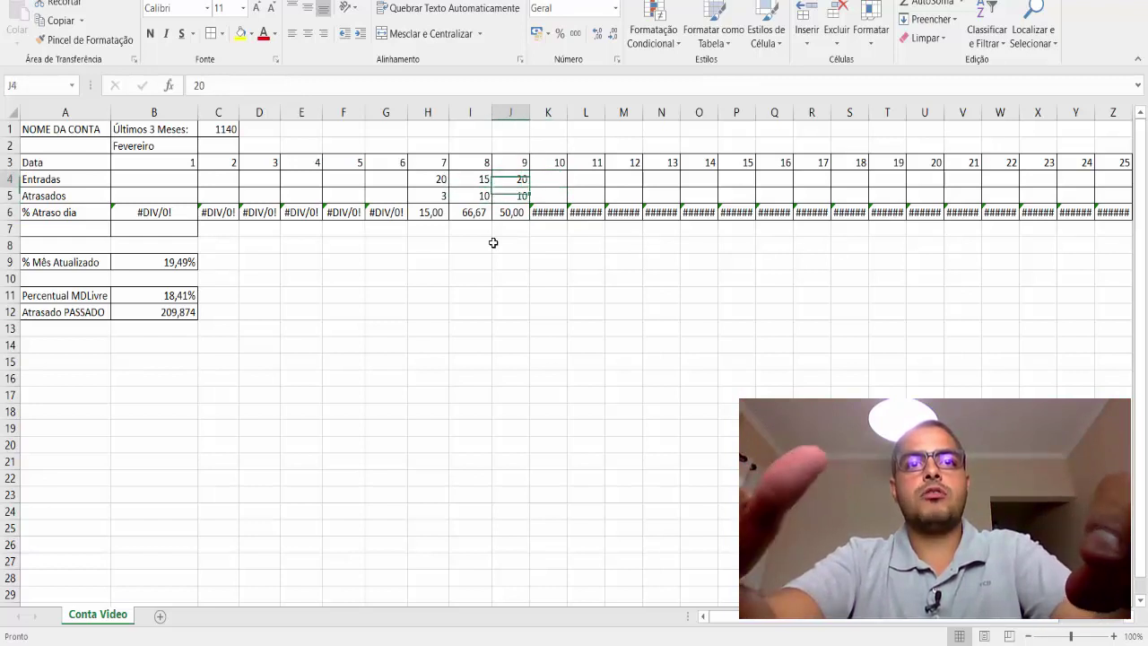
key("Left")
key("Down")
key("Right")
key("Up")
key("Up")
key("Left")
key("Down")
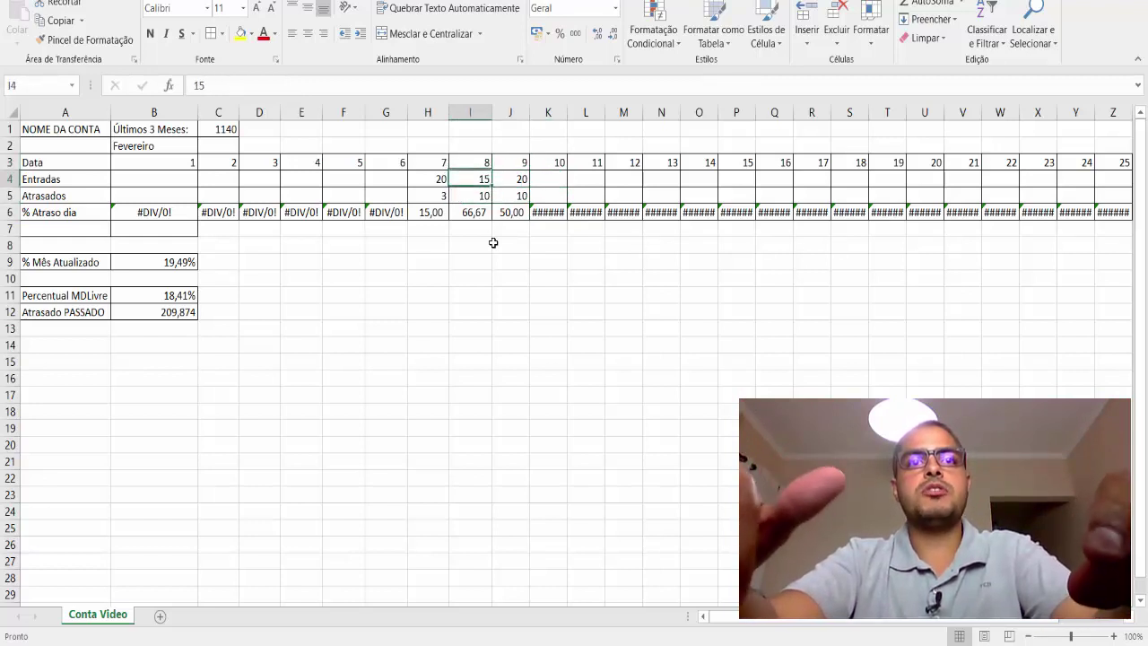
key("Down")
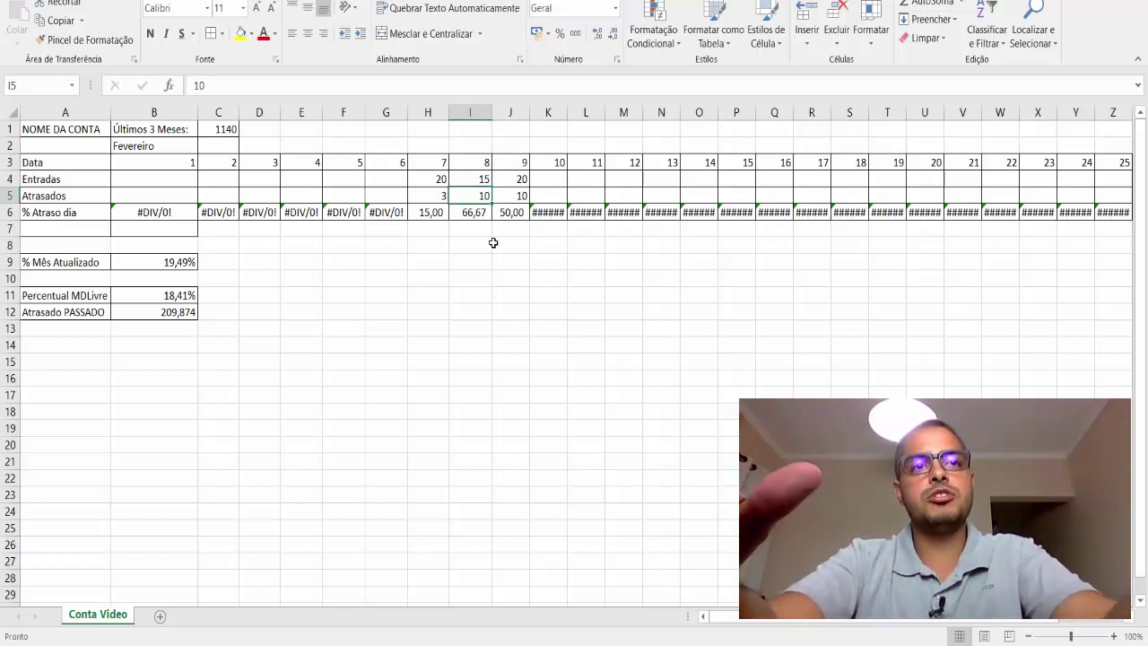
key("Up")
key("Right")
key("Down")
key("Left")
key("Up")
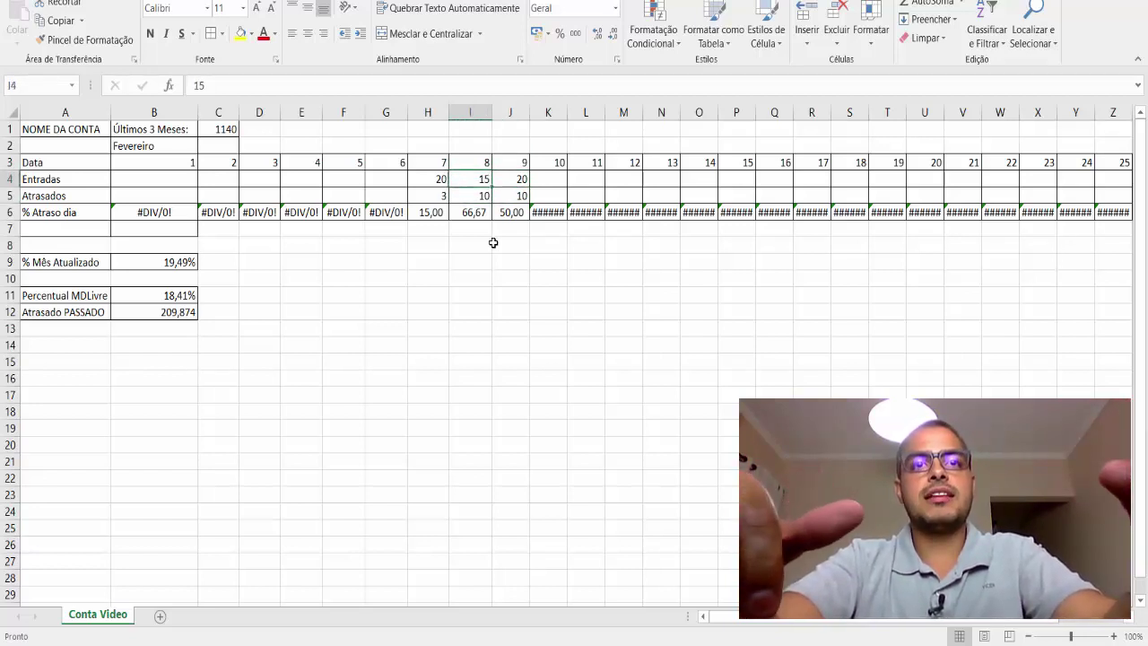
key("Right")
key("Down")
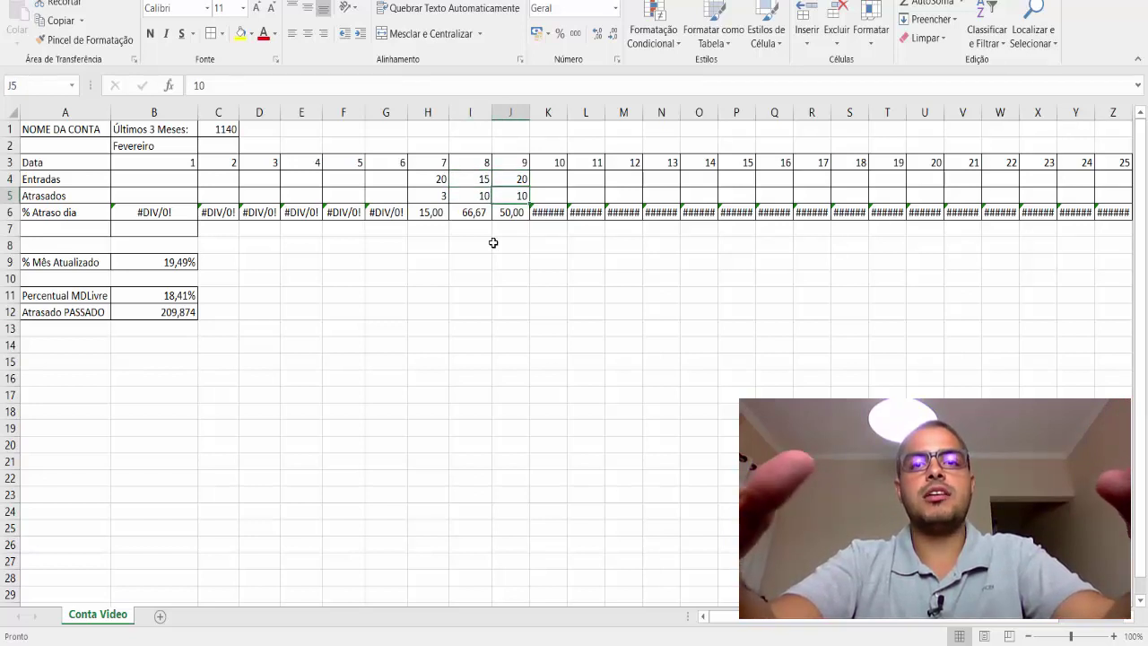
key("Left")
key("Up")
key("Right")
key("Left")
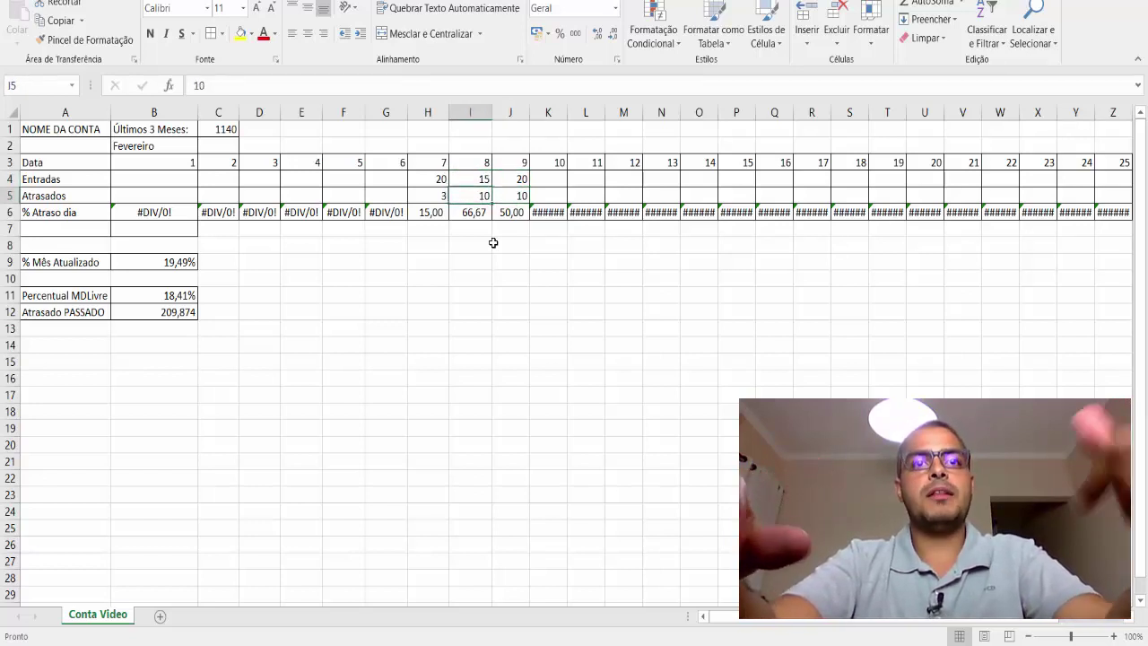
key("Up")
key("Right")
key("Down")
key("Left")
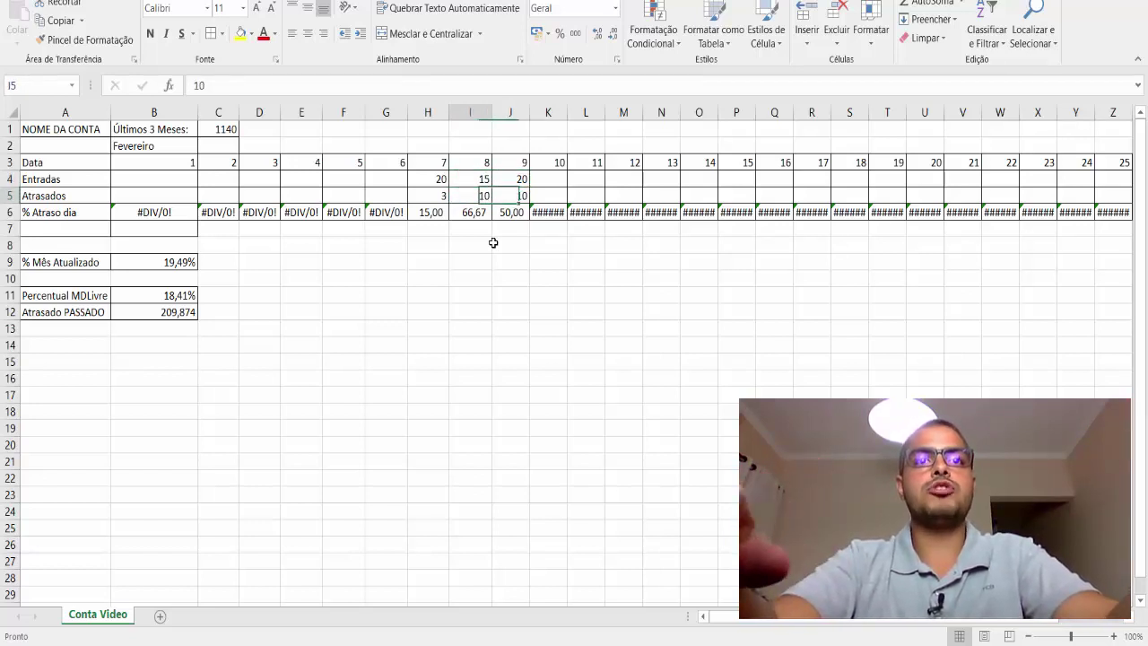
key("Right")
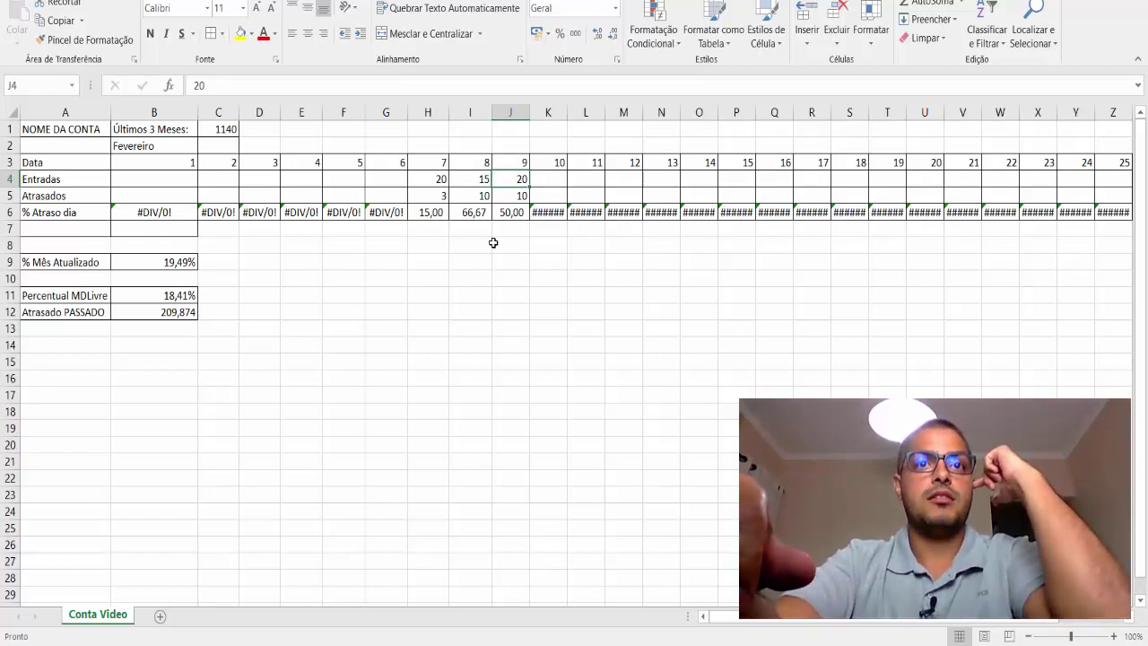
key("Left")
key("Right")
key("Left")
key("Right")
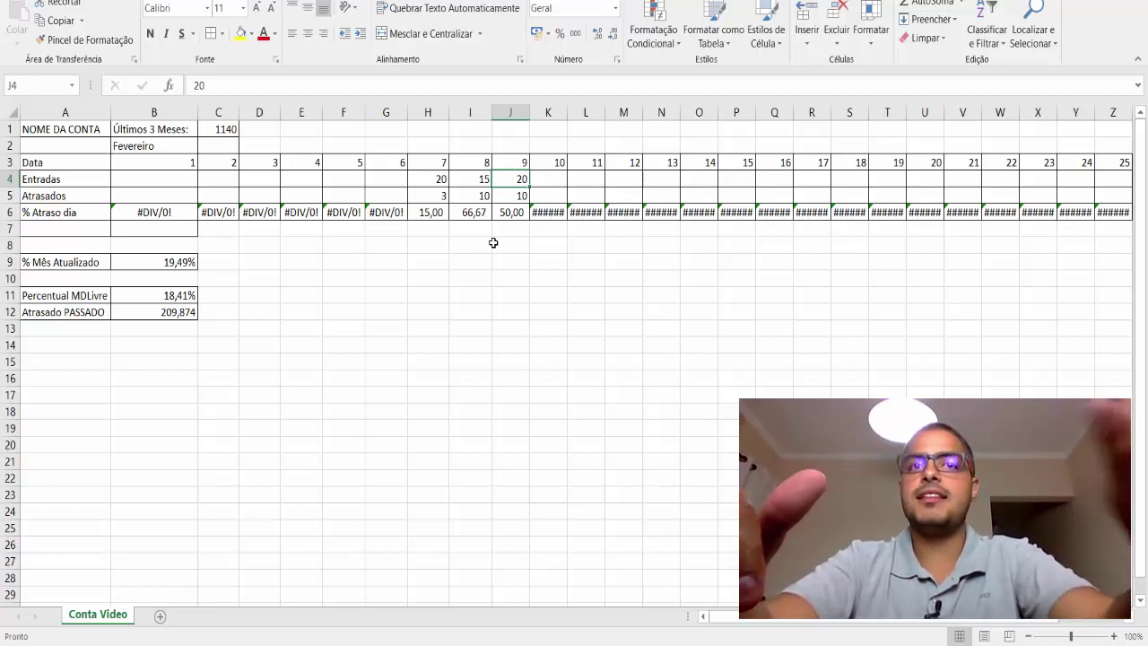
key("Down")
key("Left")
key("Right")
key("Up")
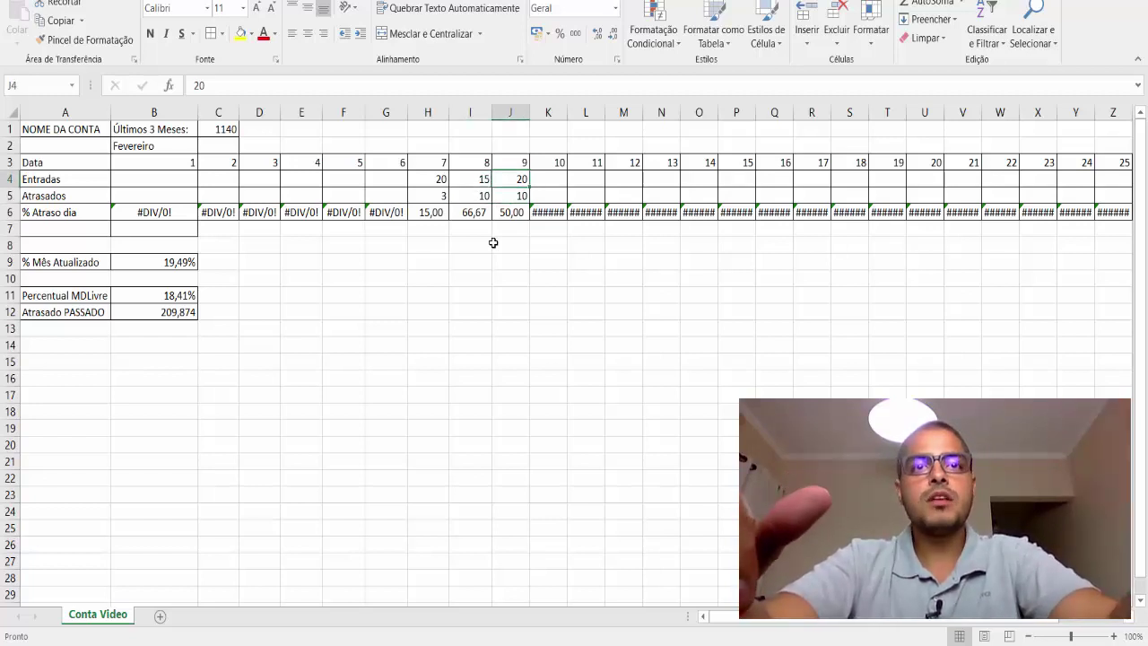
Step: Enter 40 Entradas and 5 Atrasados for day 10 in cells K4 and K5
key("Right")
type("4")
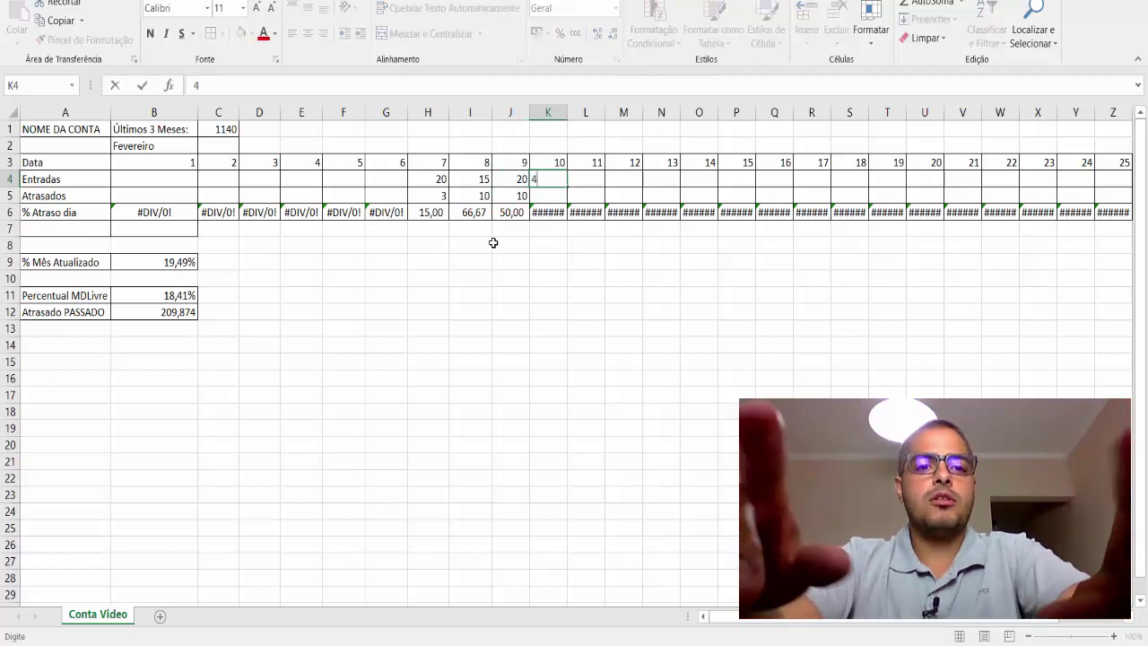
type("0")
key("Return")
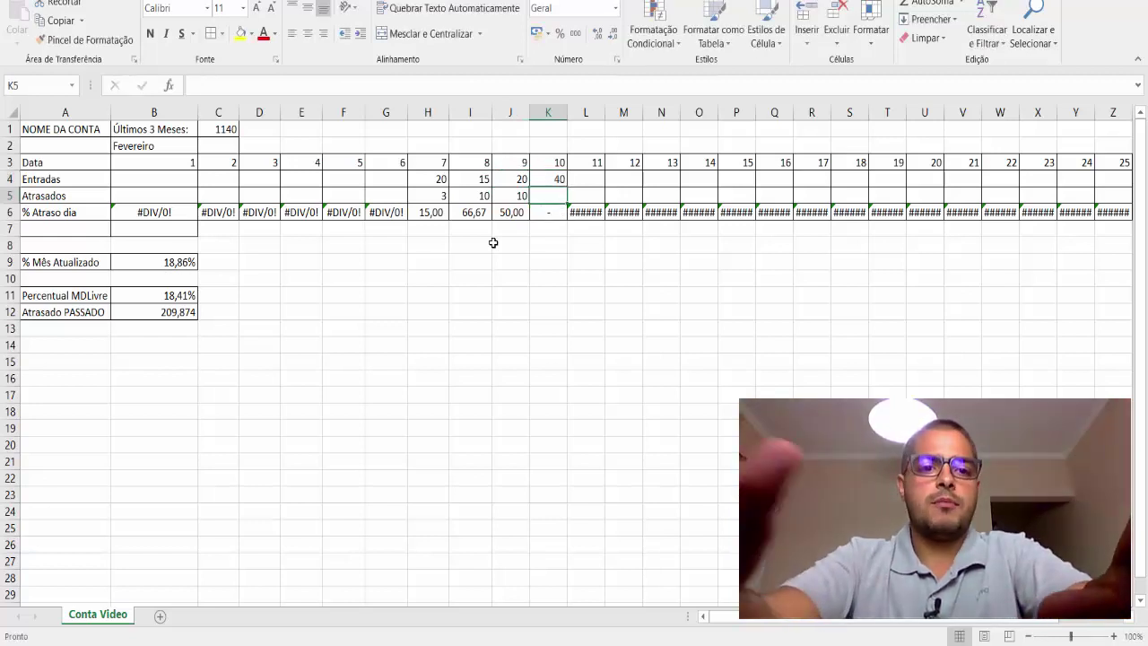
type("5")
key("Return")
key("Up")
key("Return")
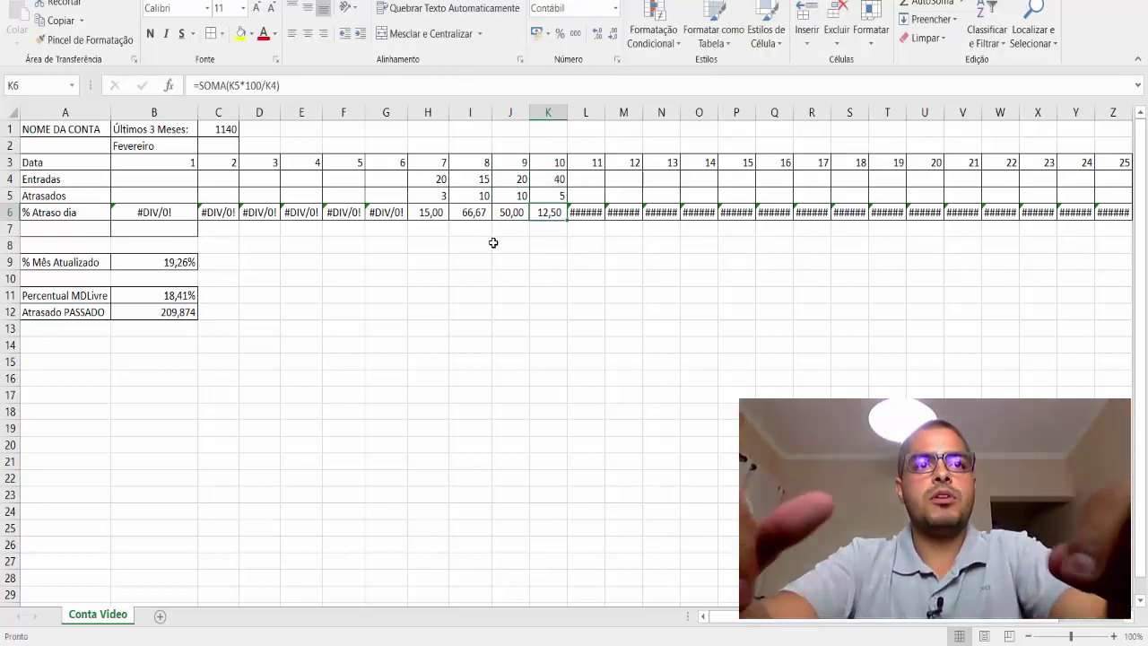
Step: Enter 20 Entradas and 5 Atrasados for day 11 in cells L4 and L5
key("Right")
key("Up")
key("Up")
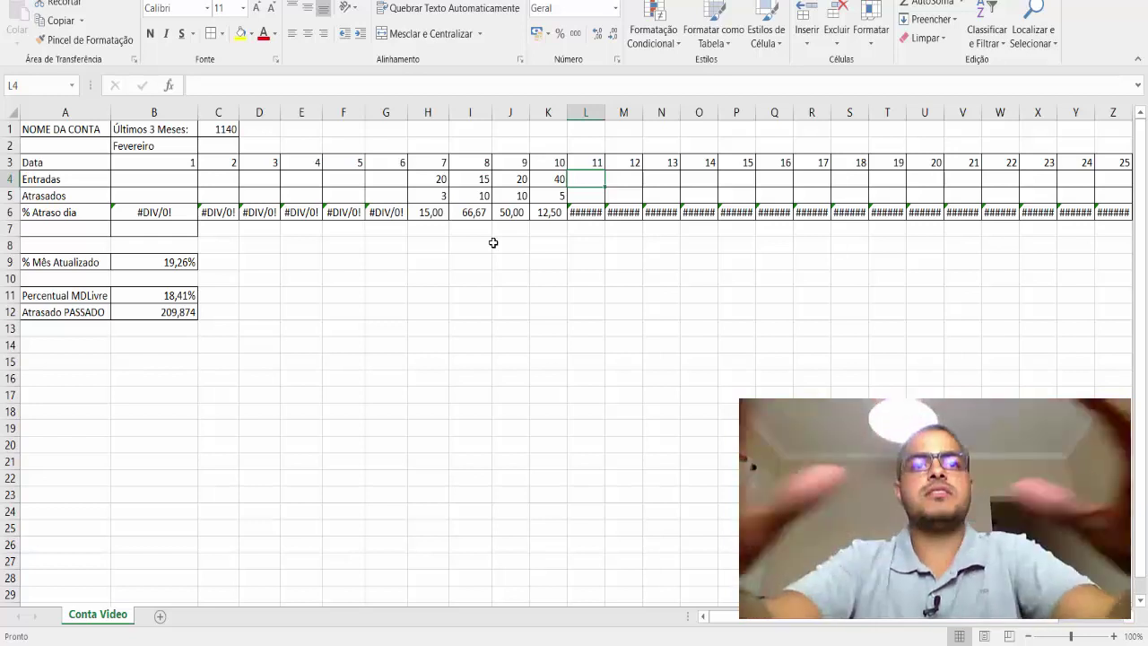
key("Left")
key("Left")
key("Right")
key("Down")
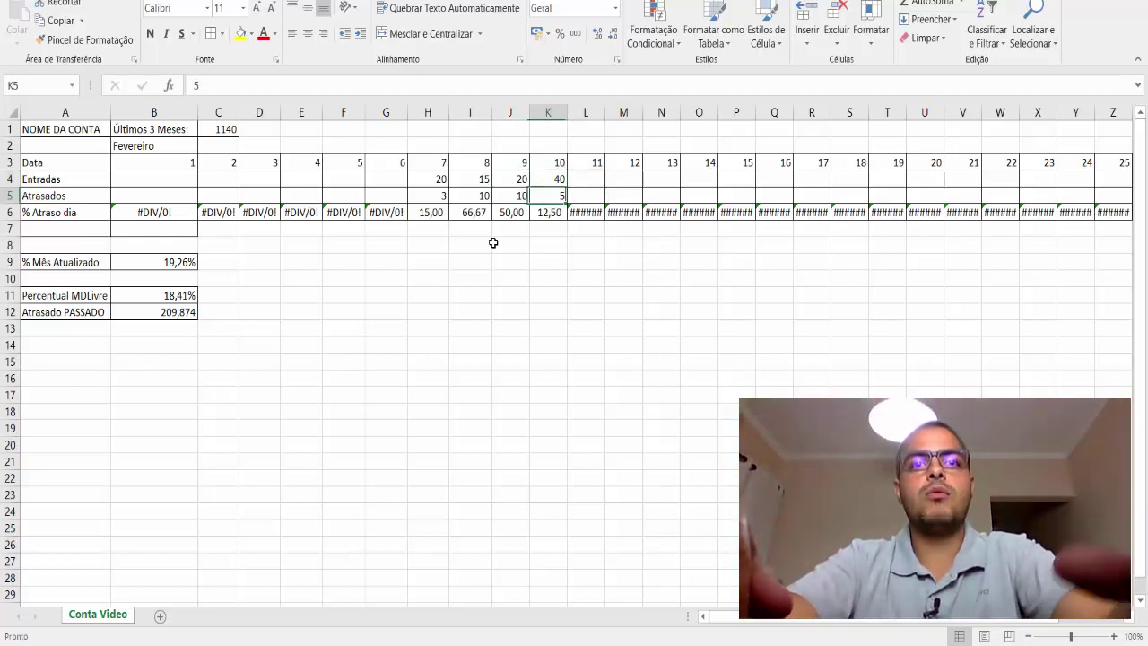
key("Right")
key("Up")
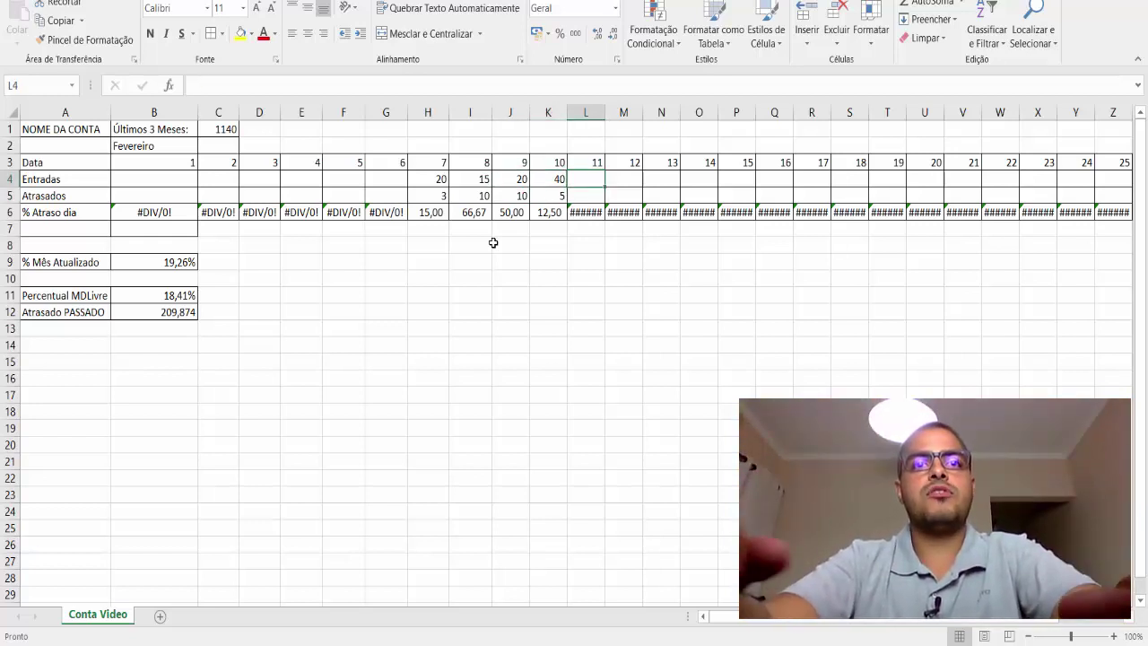
type("20")
key("Down")
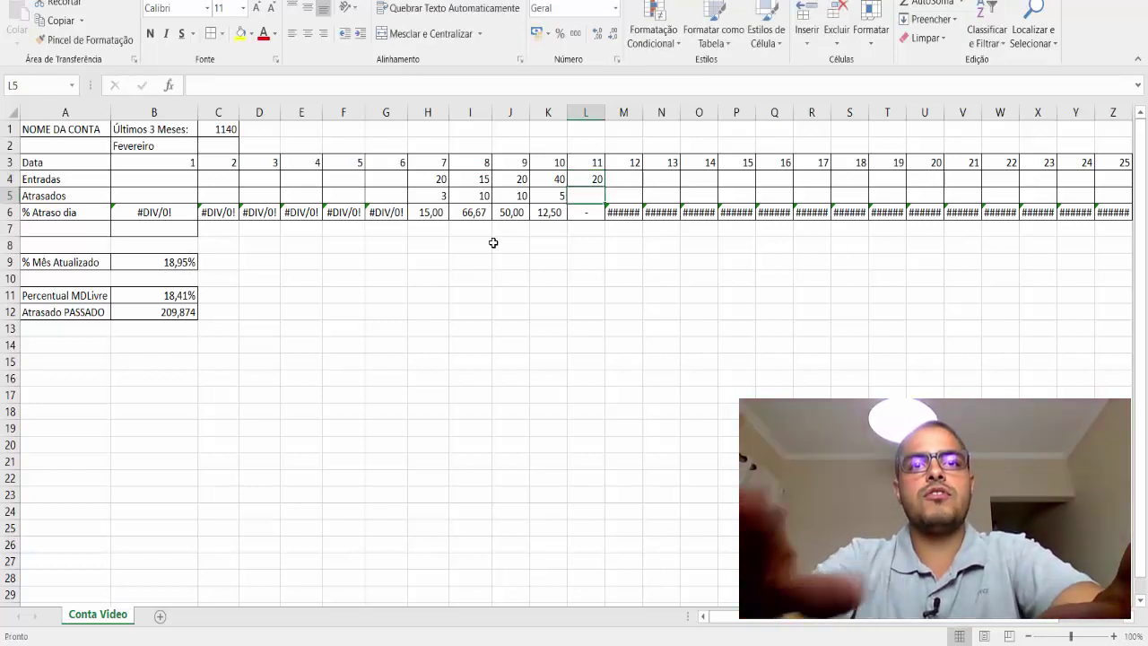
type("5")
Step: Enter 20 Entradas and 5 Atrasados for day 12 in cells M4 and M5
key("Right")
key("Up")
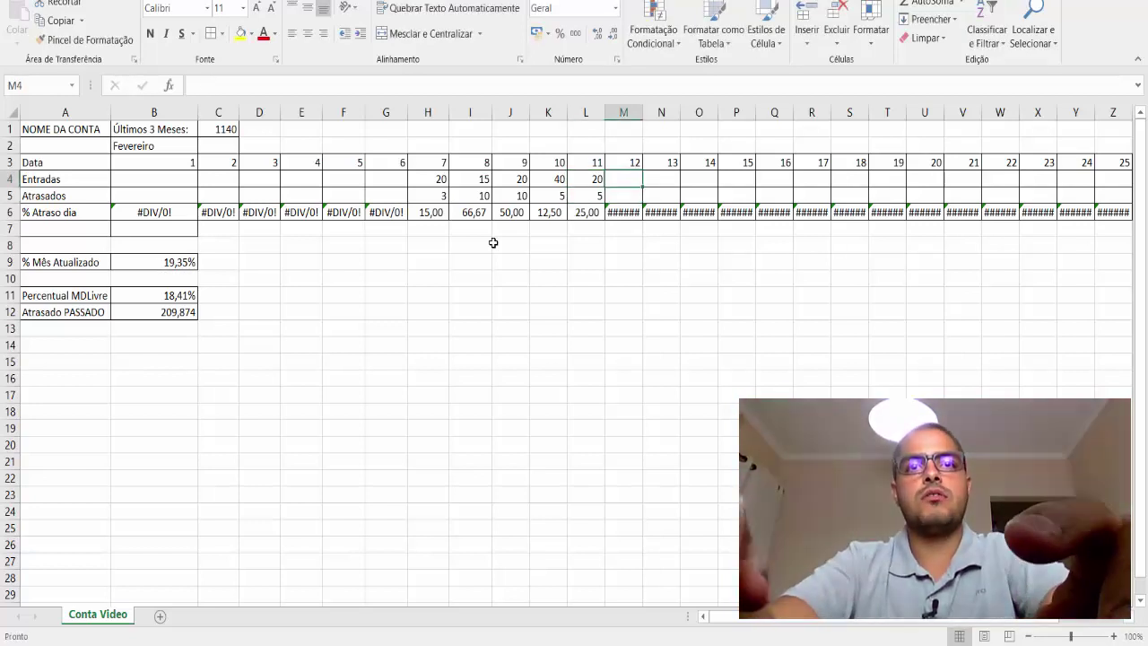
type("20")
key("Down")
type("5")
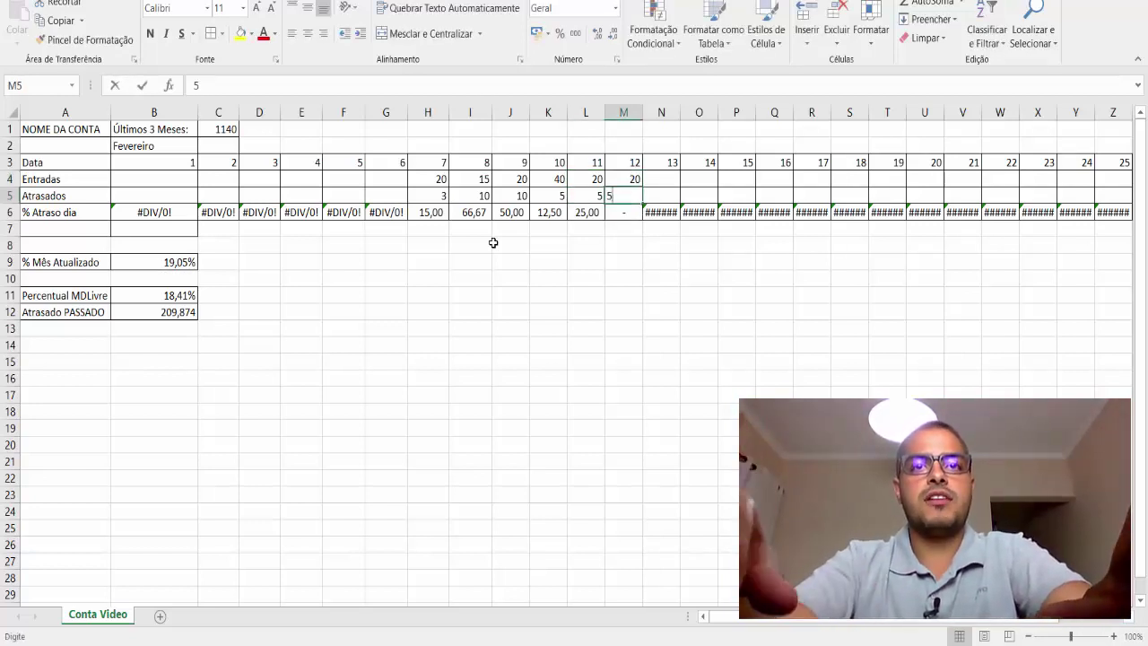
Step: Enter 20 Entradas and 5 Atrasados for day 13 in cells N4 and N5
key("Right")
key("Up")
type("20")
key("Down")
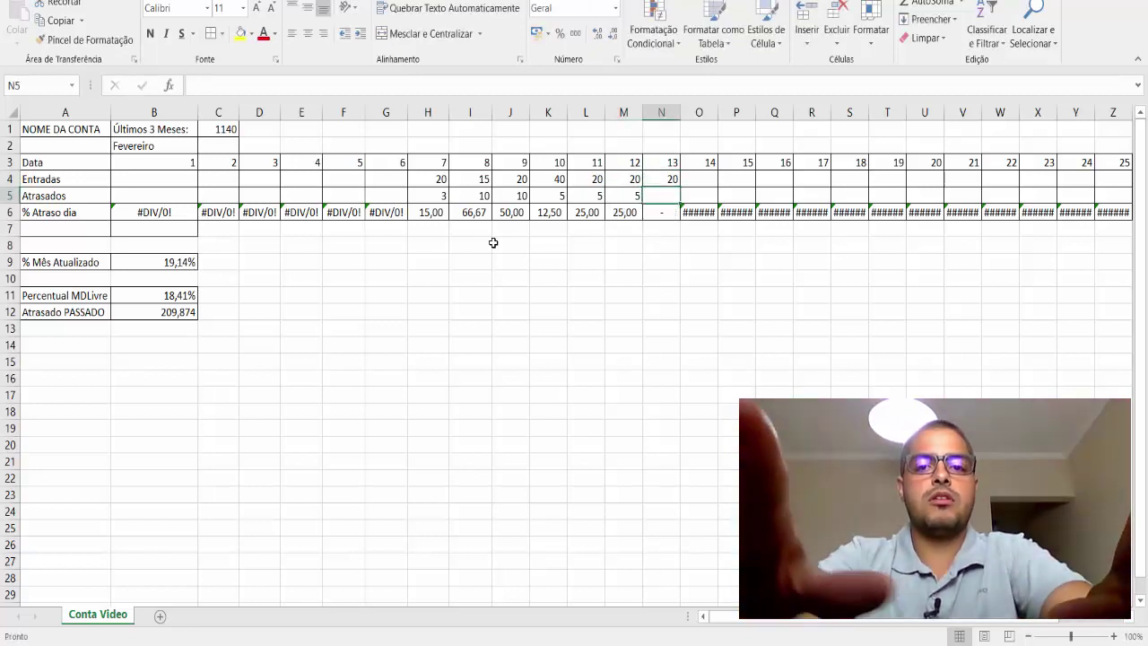
type("5")
key("Up")
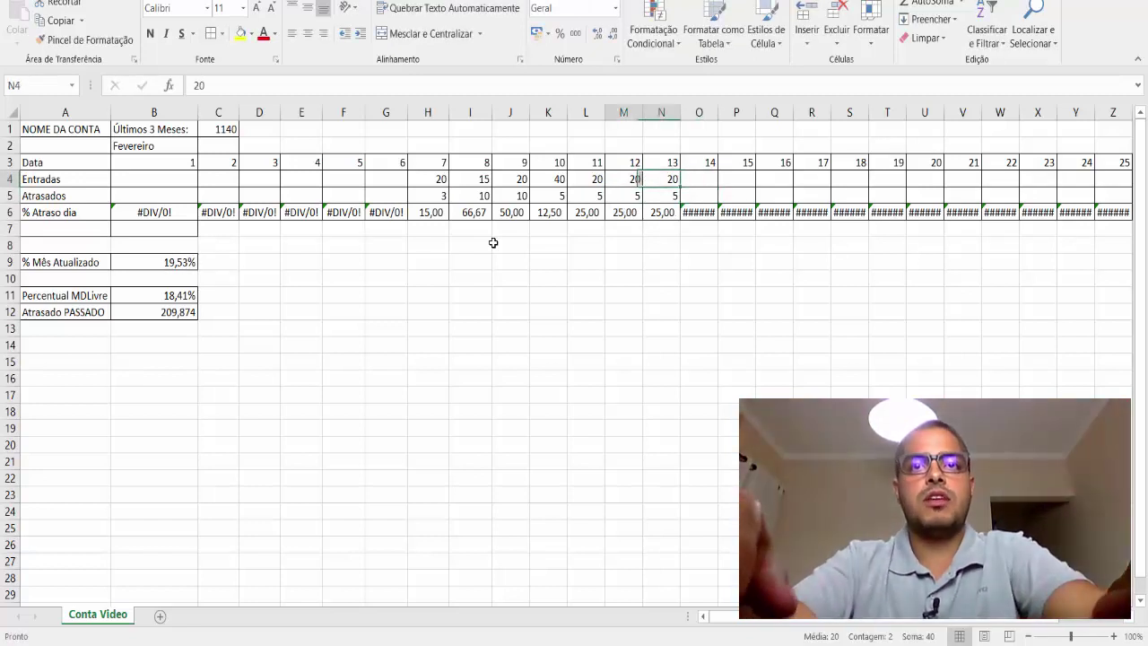
key("shift+Left")
key("shift+Down")
key("ctrl+c")
key("Right")
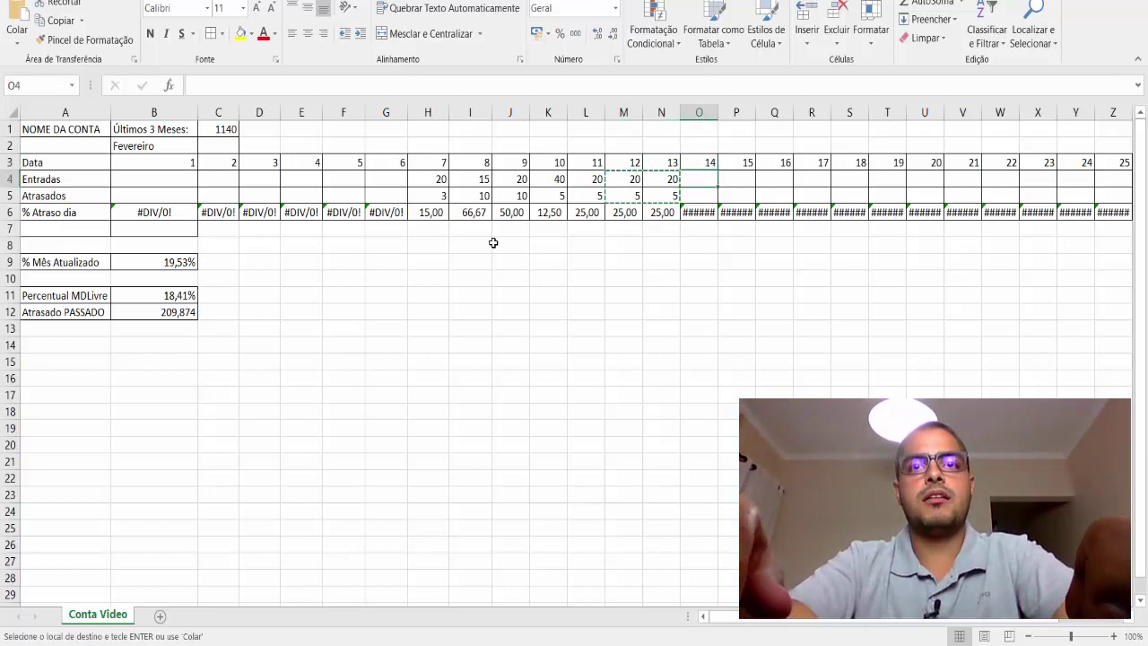
key("shift+Right")
key("shift+Right")
key("shift+Right")
key("shift+Right")
key("shift+Right")
key("shift+Right")
key("shift+Right")
key("shift+Right")
key("shift+Right")
key("shift+Right")
key("shift+Right")
key("shift+Right")
key("shift+Right")
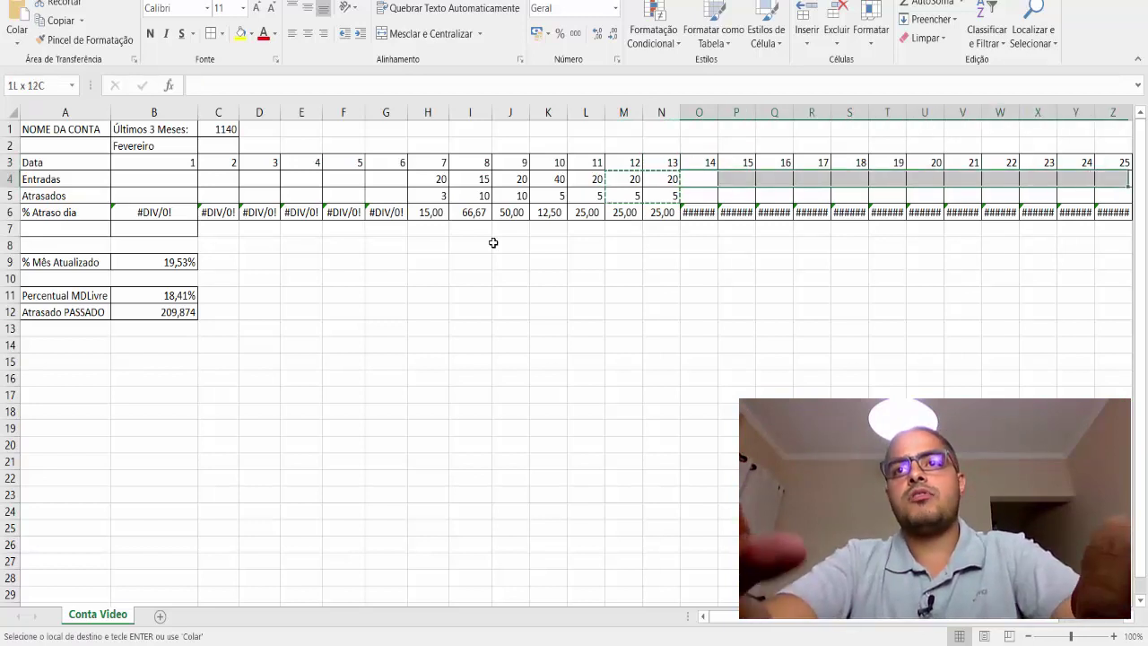
key("shift+Right")
key("ctrl+c")
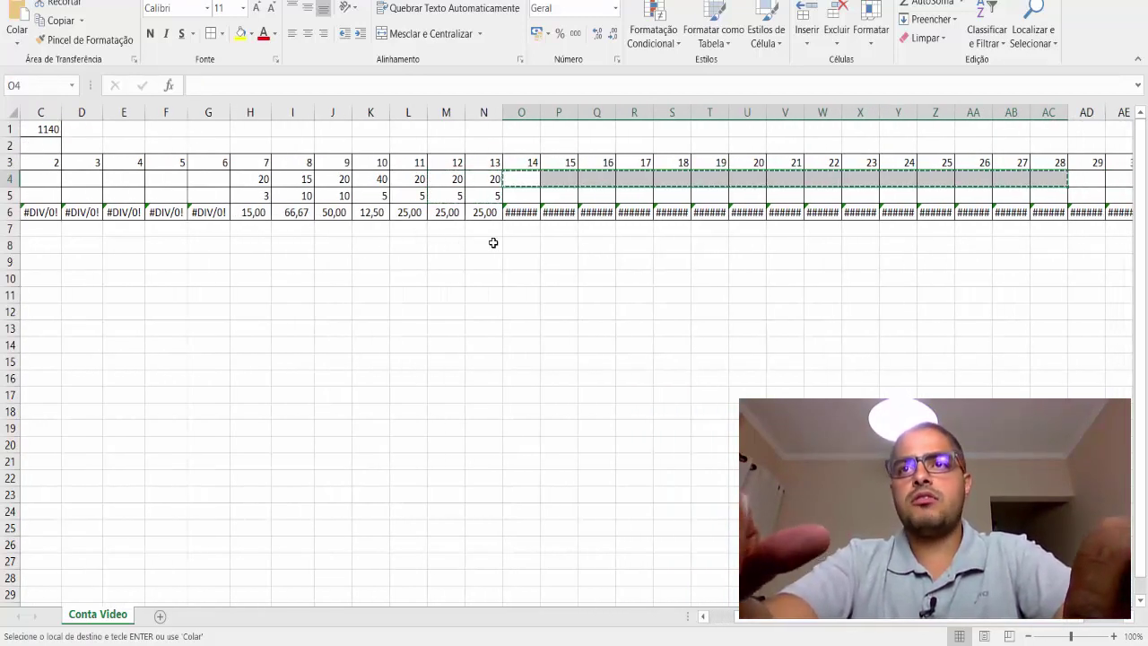
Step: Copy day 13's Entradas and Atrasados (N4:N5) and paste them across days 14 to 28, columns O to AC
key("Left")
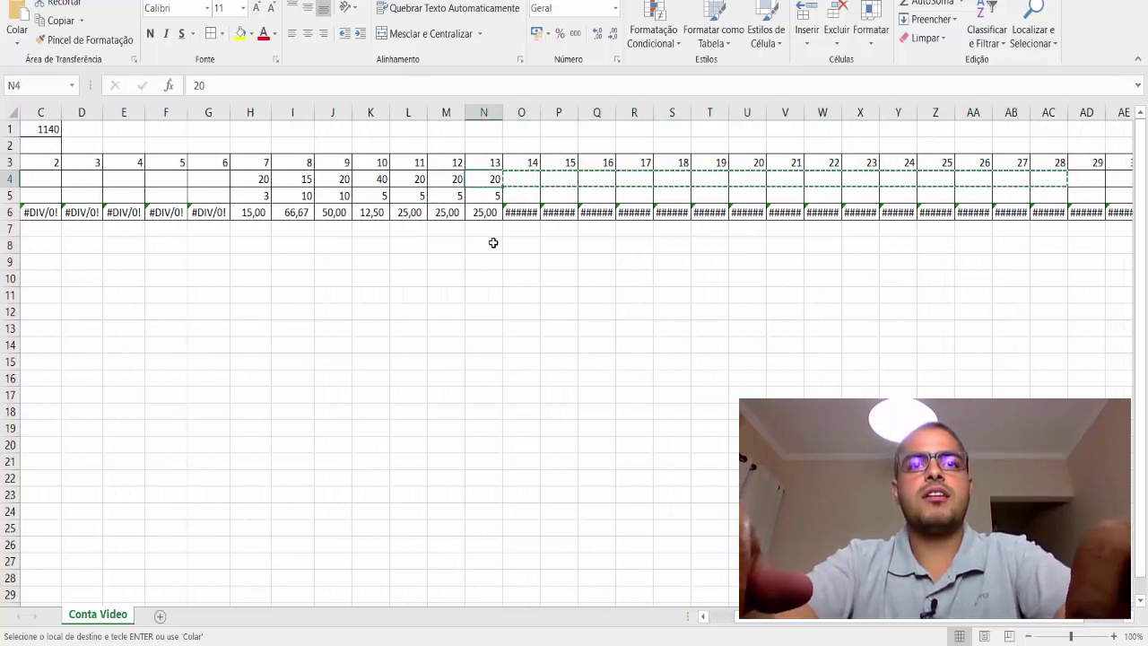
key("shift+Down")
key("ctrl+c")
key("Right")
key("Up")
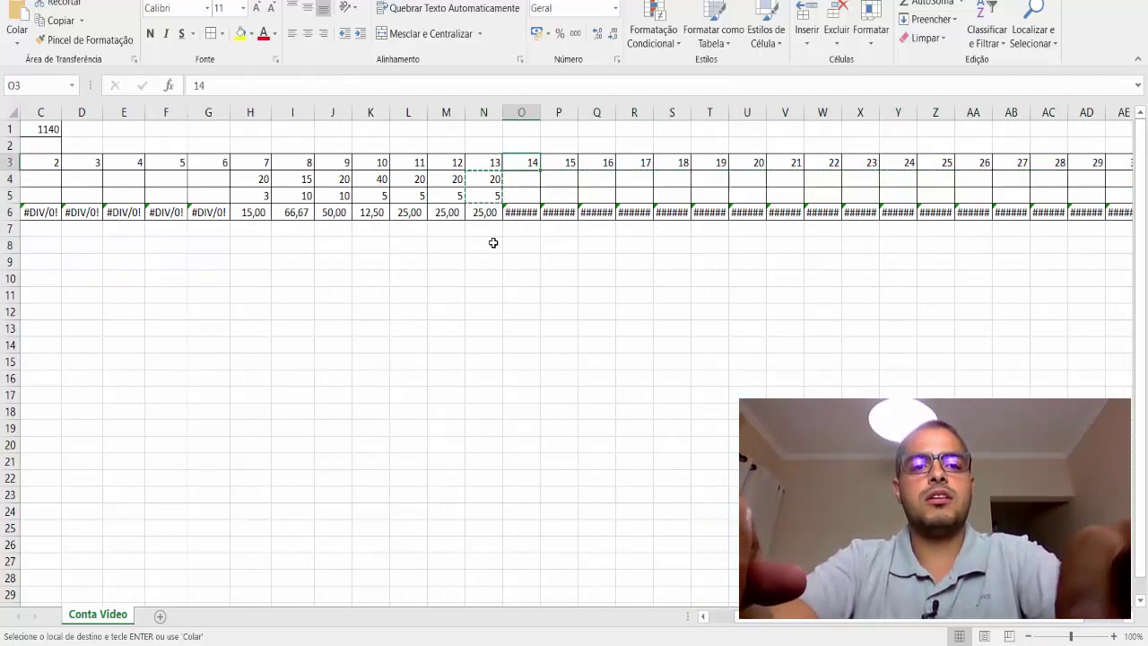
key("Down")
key("shift+Right")
key("shift+Right")
key("shift+Right")
key("shift+Right")
key("shift+Right")
key("shift+Right")
key("shift+Right")
key("shift+Right")
key("shift+Right")
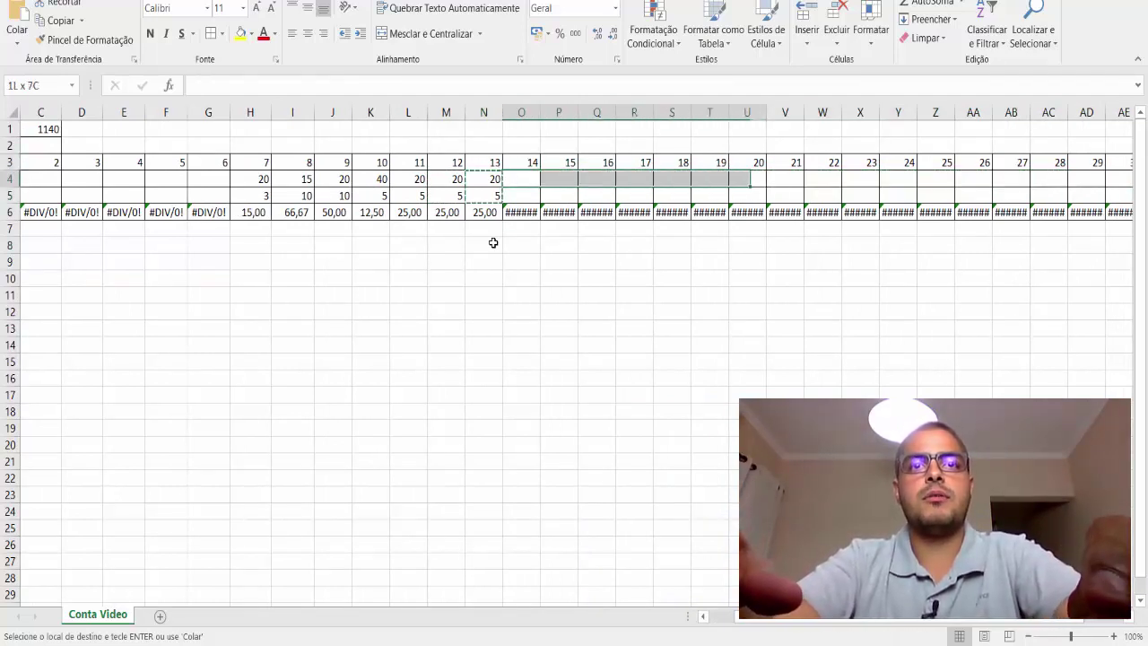
key("shift+Right")
key("shift+Right")
key("shift+Right")
key("shift+Right")
key("shift+Right")
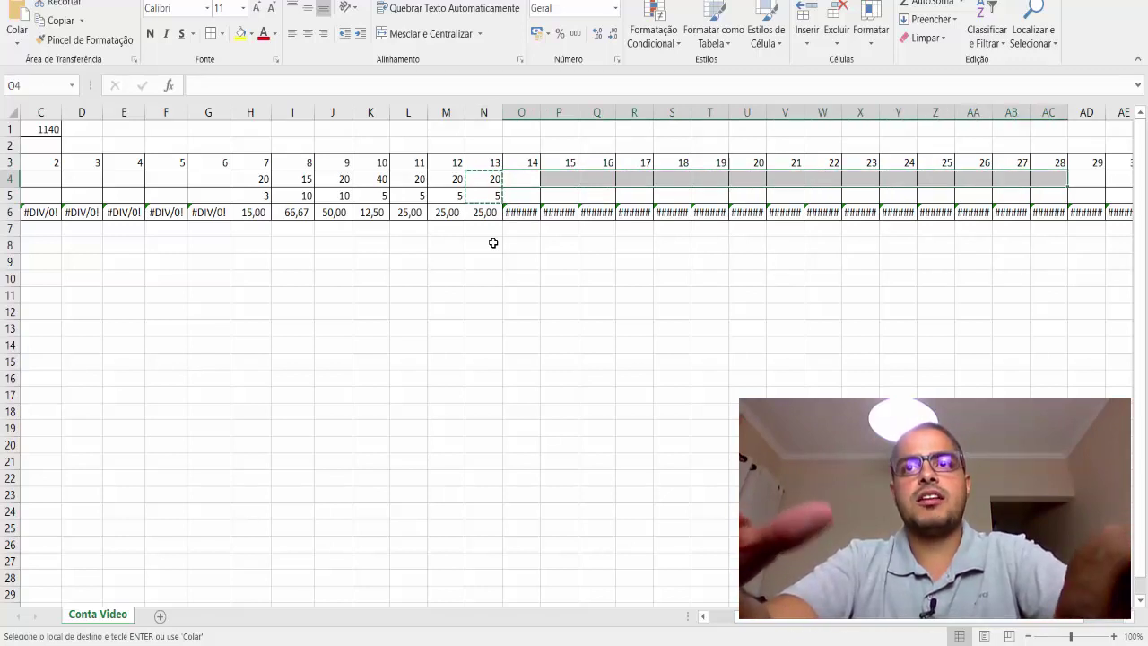
key("ctrl+v")
Step: Go back to the start of the sheet and check the recalculated % Mês Atualizado in B9
key("Left")
key("Down")
key("Down")
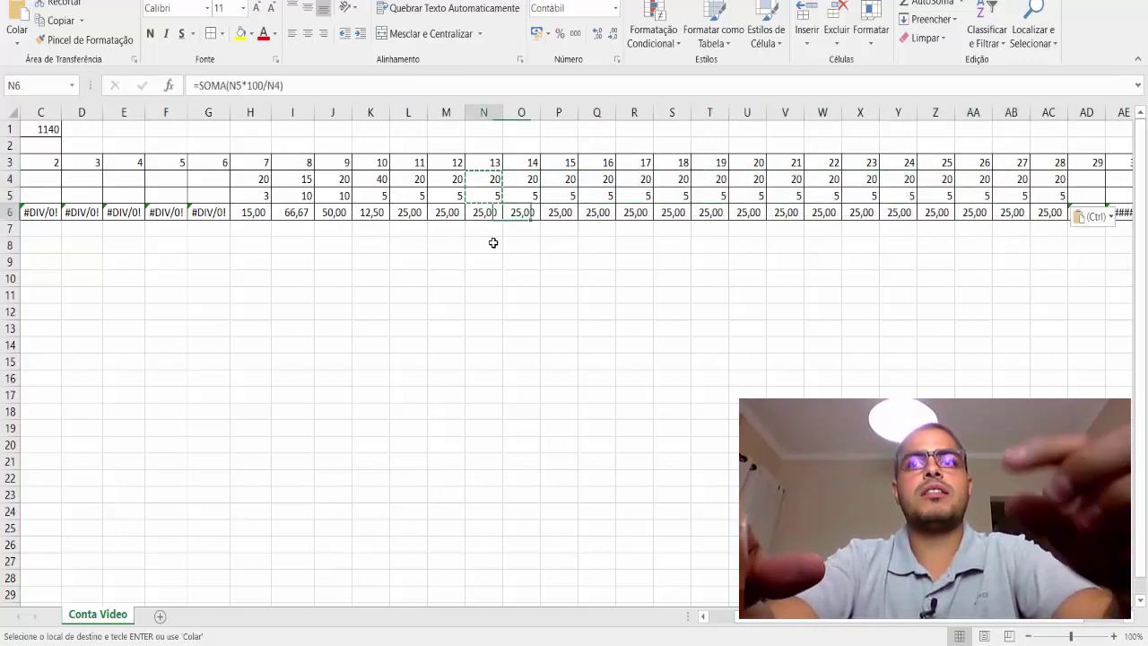
key("Up")
key("Left")
key("Left")
key("Left")
key("Left")
key("Left")
key("Left")
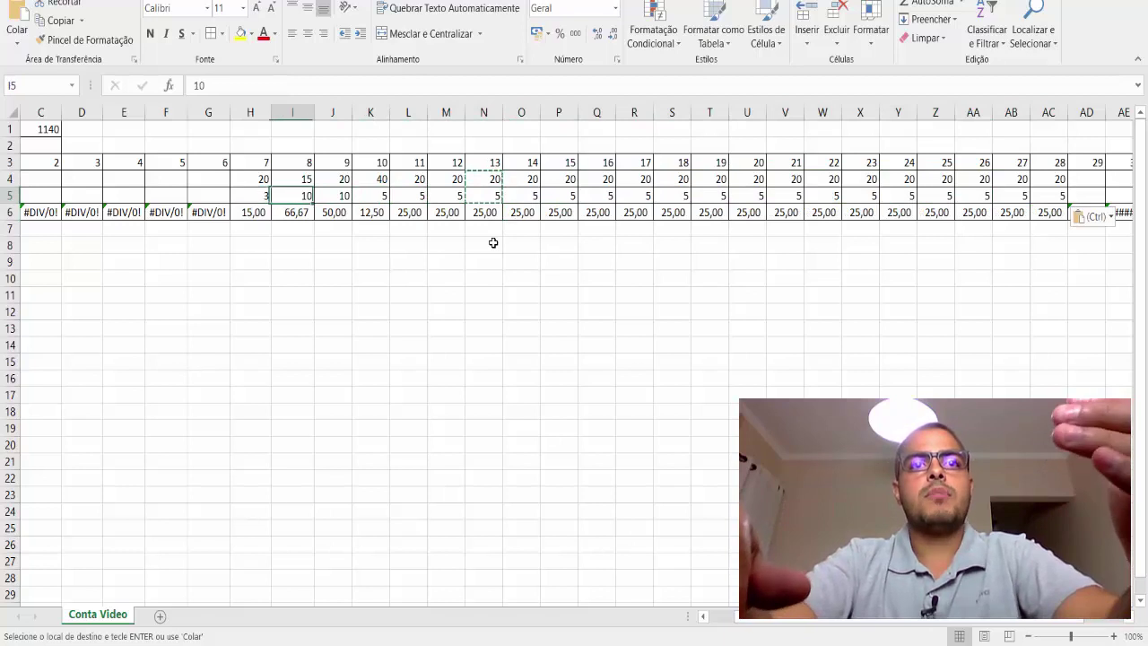
key("Left")
key("Left")
key("Left")
key("Left")
key("Left")
key("Left")
key("Left")
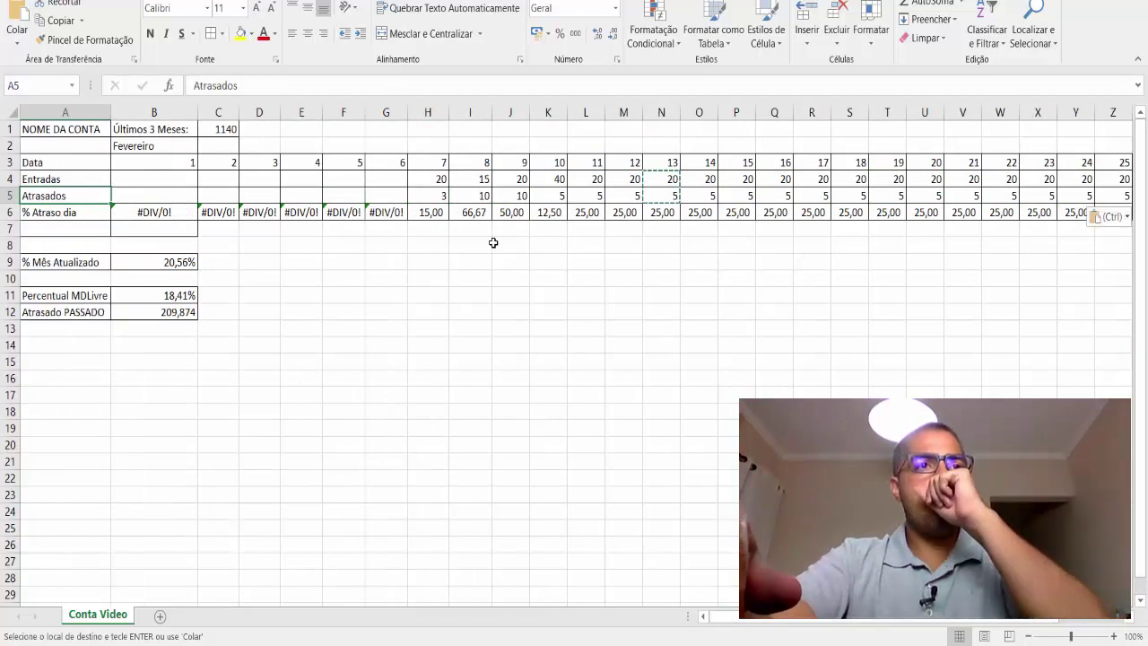
Step: Review the daily Entradas and Atrasados values around days 10 to 15
key("Right")
key("Right")
key("Right")
key("Right")
key("Right")
key("Right")
key("Right")
key("Right")
key("Right")
key("Right")
key("Right")
key("Right")
key("Right")
key("Right")
key("Right")
key("Up")
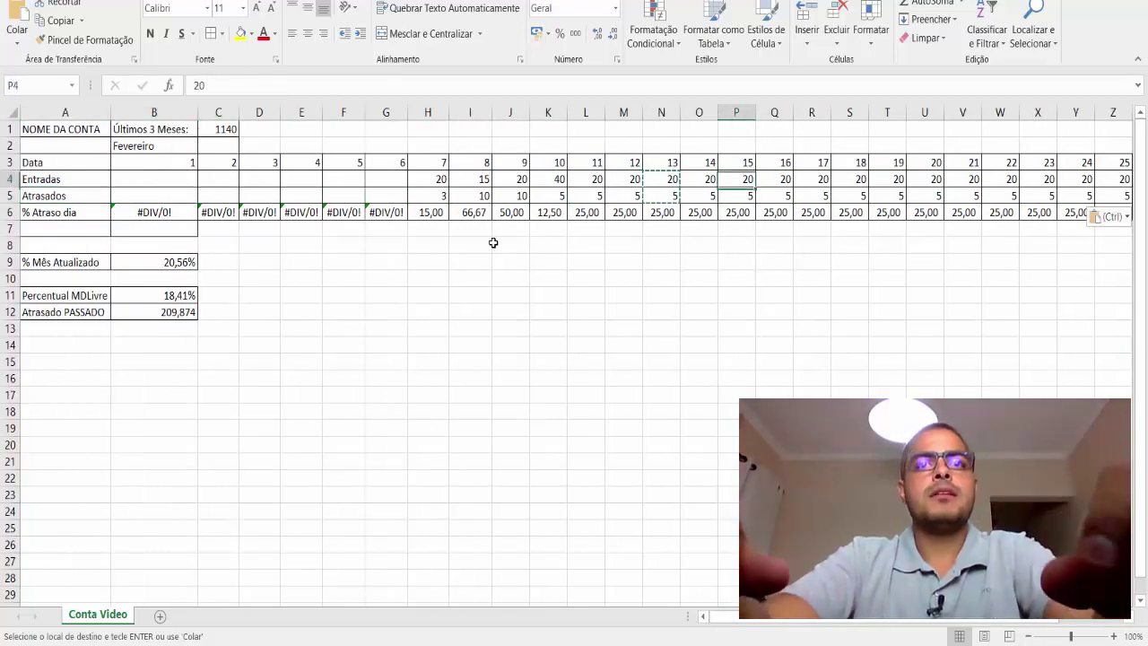
key("Left")
key("Down")
key("Left")
key("Down")
key("Up")
key("Left")
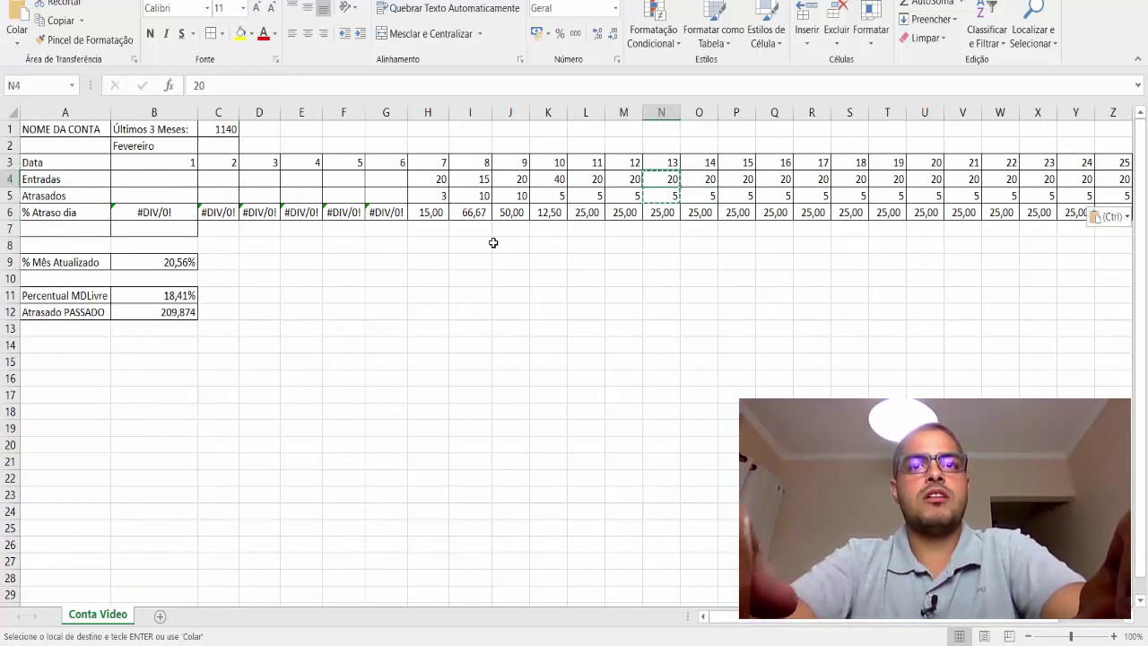
key("Down")
key("Left")
key("Up")
key("Left")
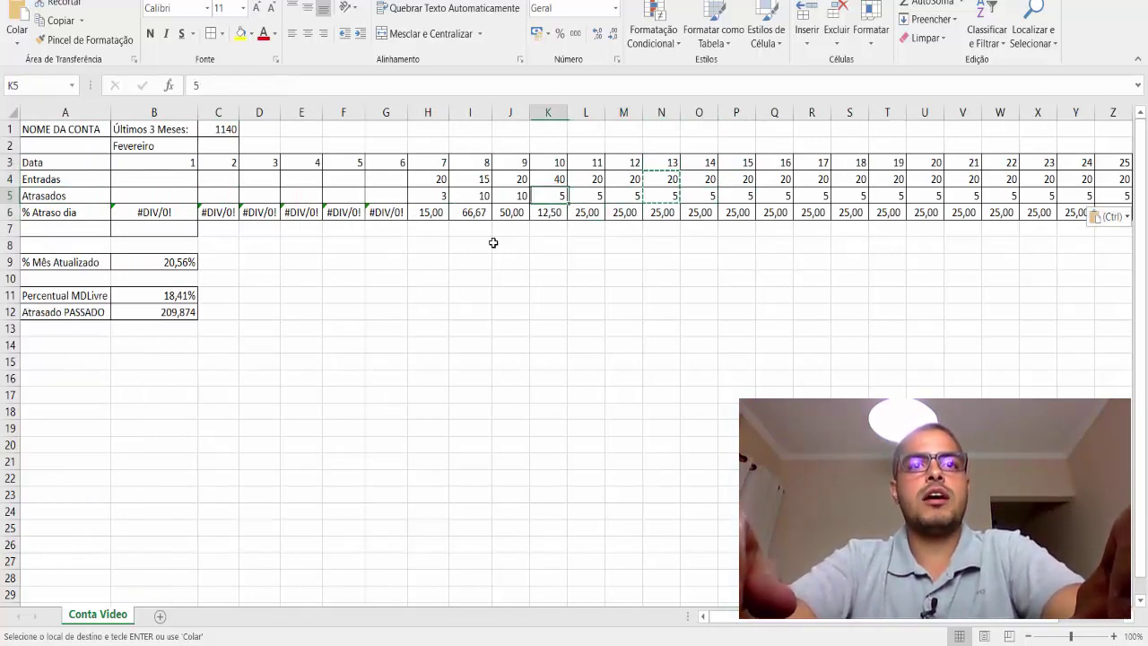
Step: Clear the Entradas and Atrasados values for days 24 to 28, cells Y4 to AC5
key("Up")
key("Right")
key("Right")
key("Right")
key("Right")
key("Right")
key("Right")
key("Right")
key("Right")
key("Right")
key("Right")
key("Right")
key("Right")
key("Right")
key("Right")
key("Right")
key("Right")
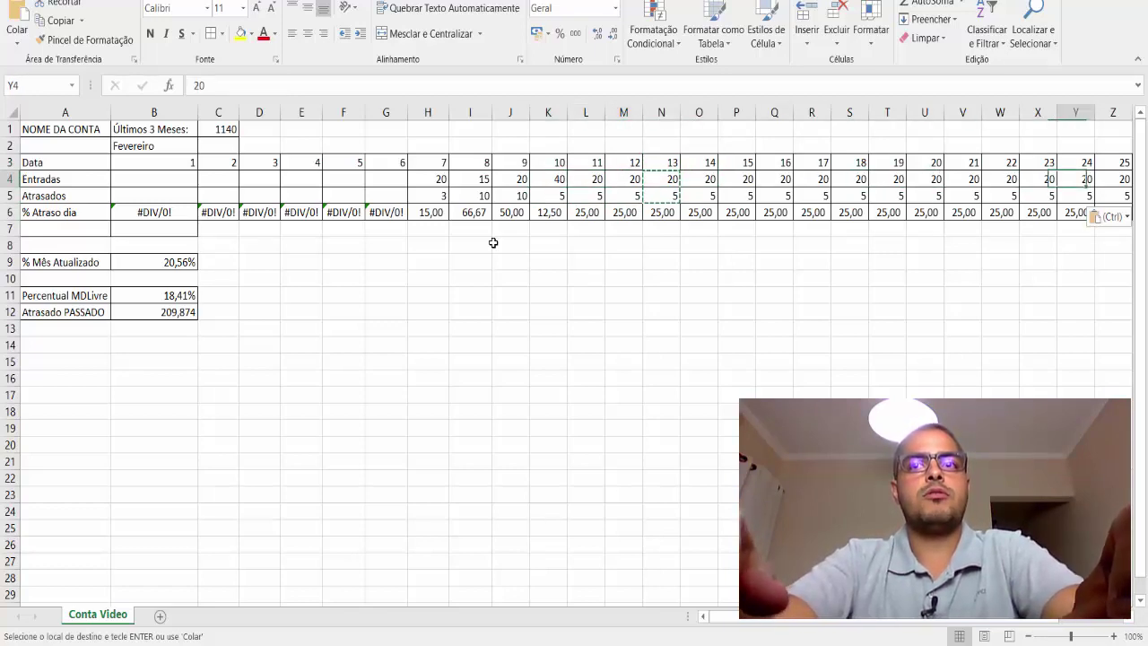
key("Right")
key("Right")
key("shift+Left")
key("shift+Left")
key("shift+Left")
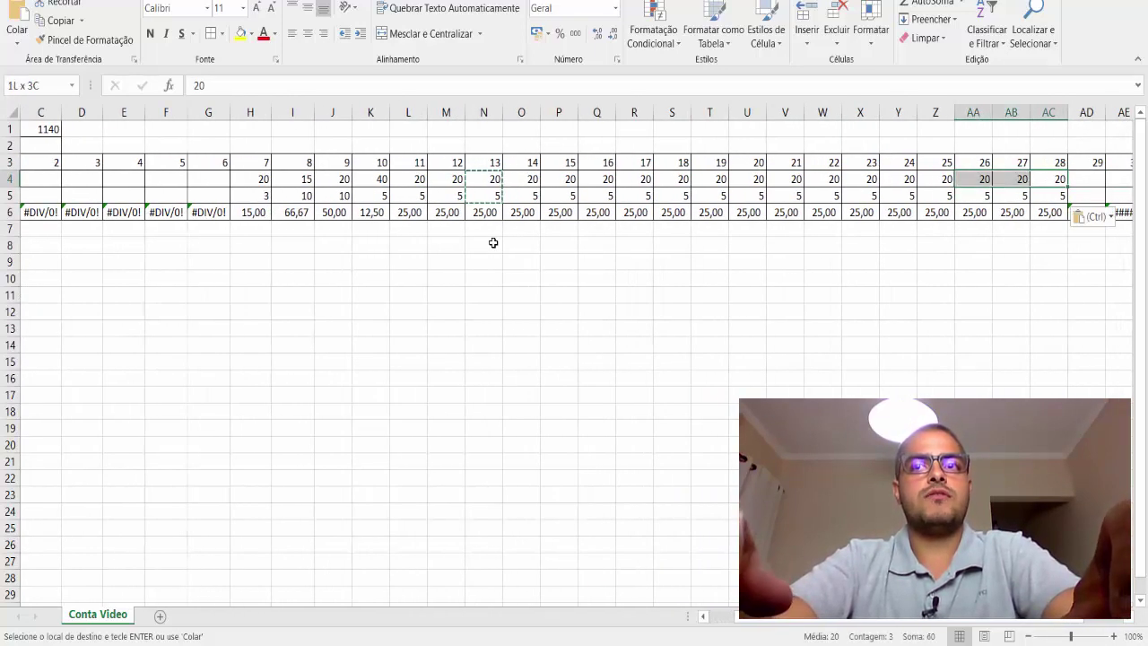
key("shift+Down")
key("shift+Left")
key("shift+Left")
key("shift+Right")
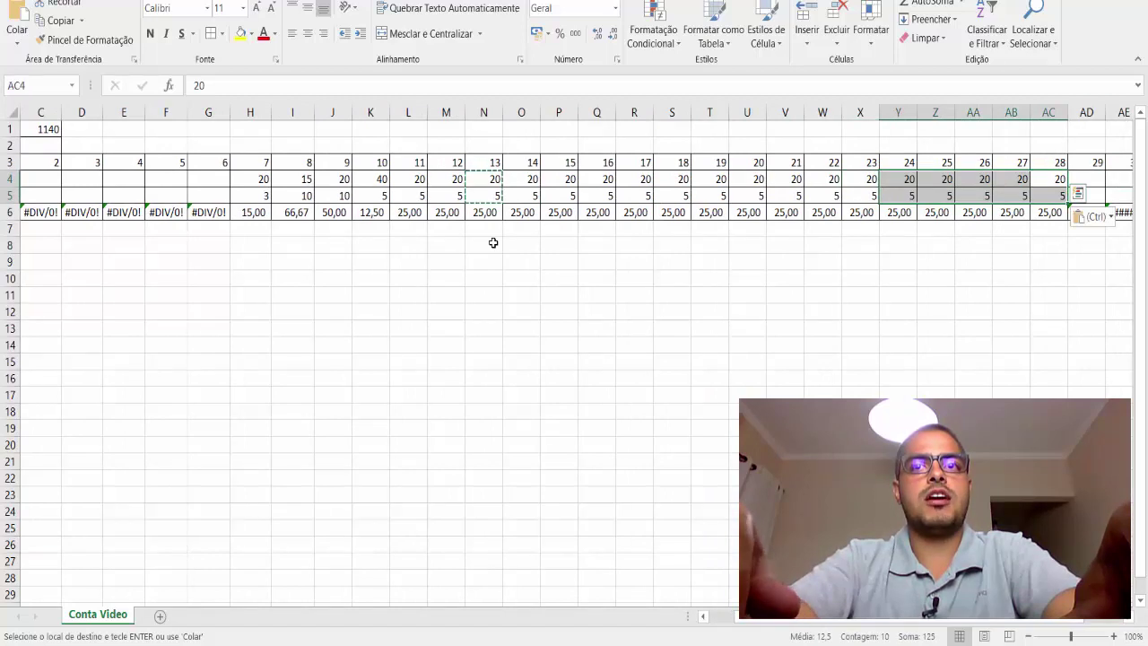
key("Delete")
Step: Clear the Entradas and Atrasados values for days 19 to 23, cells T4 to X5
key("shift+Left")
key("ctrl+Left")
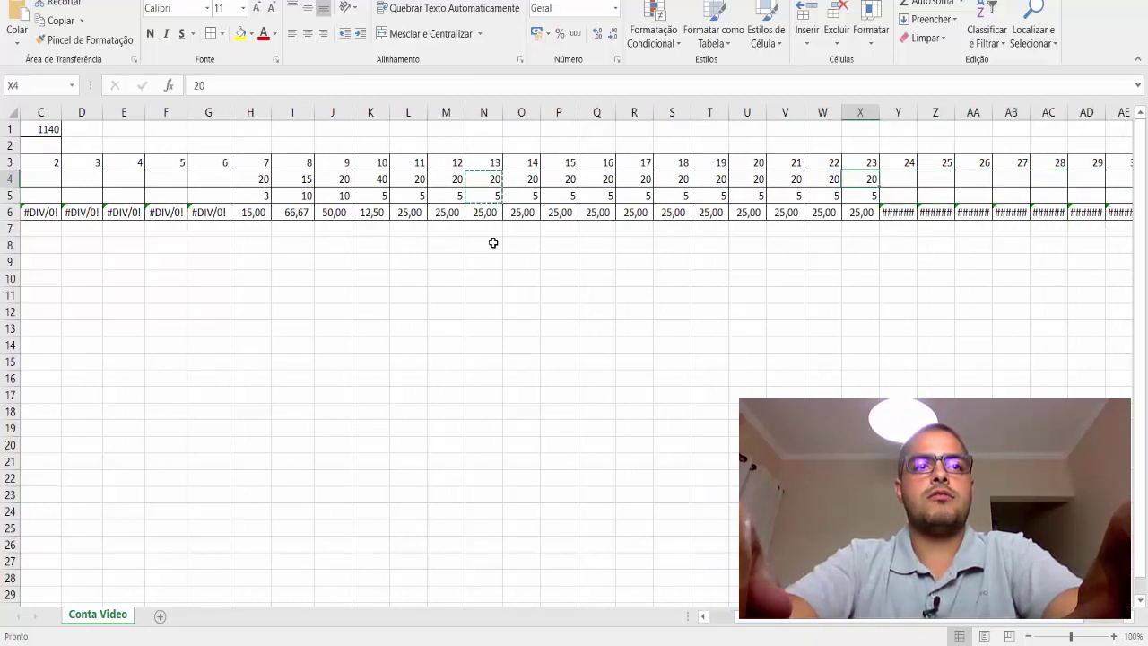
key("ctrl+Left")
key("ctrl+Left")
key("Right")
key("Right")
key("Right")
key("Right")
key("Right")
key("Right")
key("Right")
key("Right")
key("Right")
key("Right")
key("Right")
key("Right")
key("Right")
key("Right")
key("Right")
key("Right")
key("Right")
key("Right")
key("Right")
key("Right")
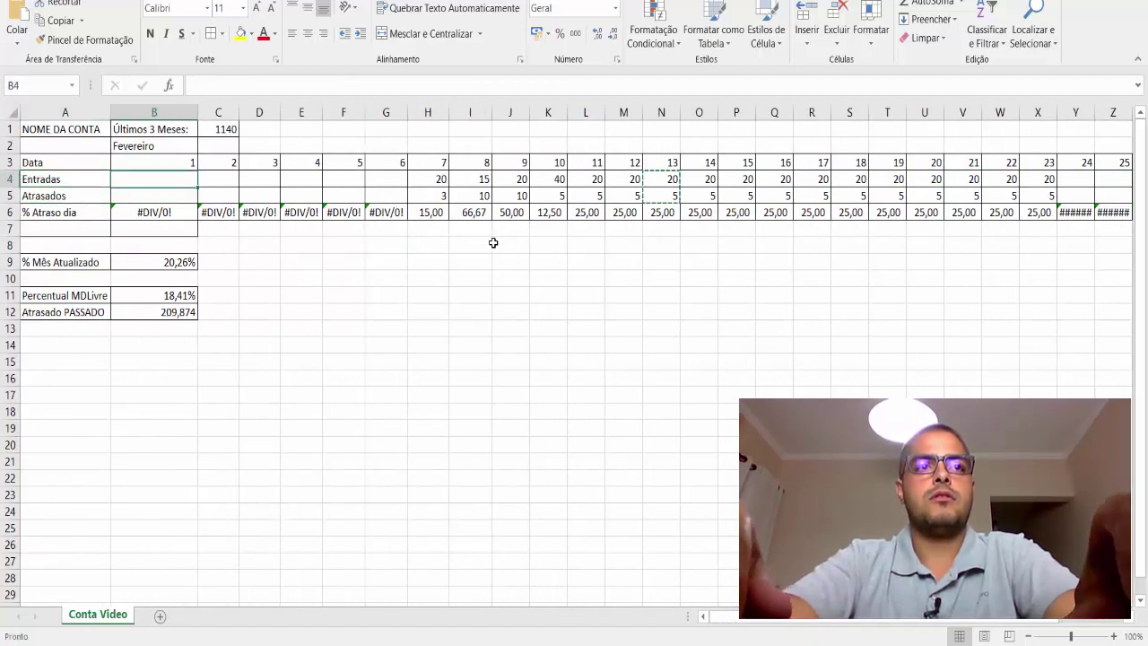
key("Right")
key("Right")
key("Right")
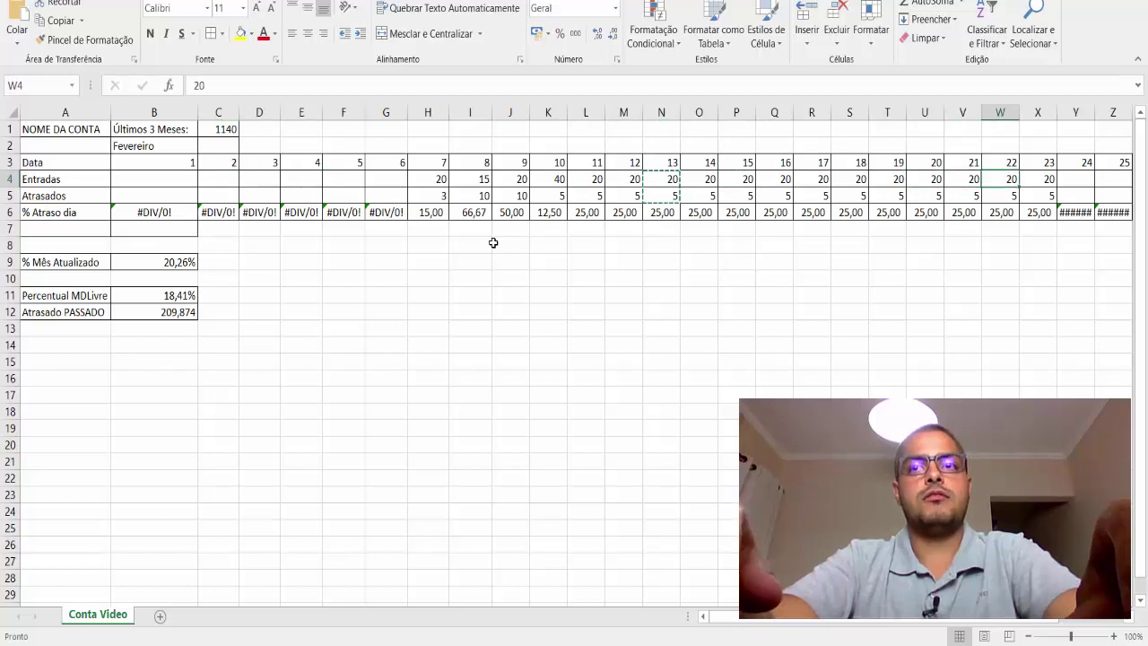
key("shift+Down")
key("shift+Left")
key("shift+Left")
key("shift+Left")
key("shift+Left")
key("ctrl+c")
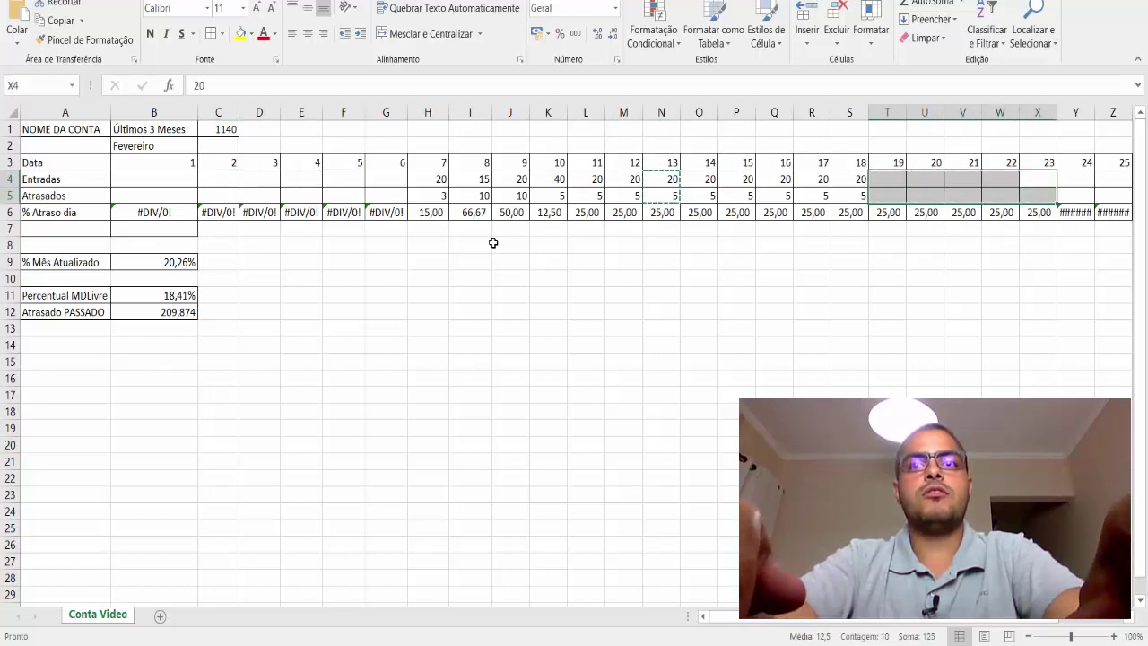
key("Delete")
Step: Review the daily Entradas values in row 4 across days 11 to 18
key("Left")
key("Left")
key("Left")
key("Left")
key("Left")
key("Left")
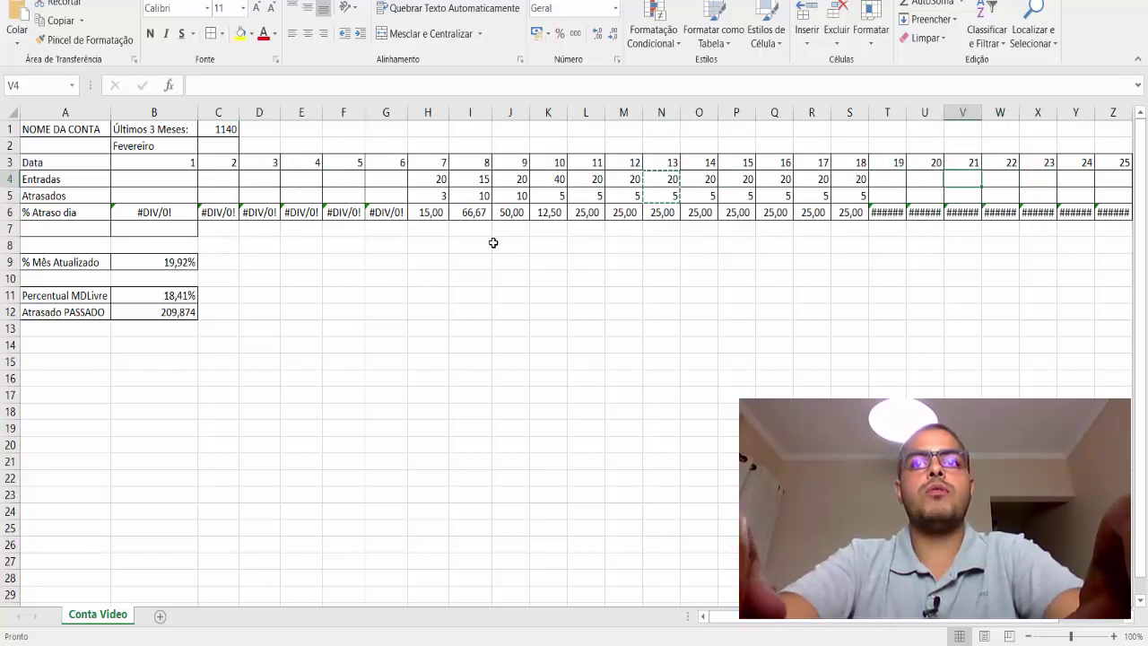
key("Left")
key("Left")
key("Left")
key("Left")
key("Left")
key("Left")
key("Left")
key("Left")
key("Left")
key("Left")
key("Left")
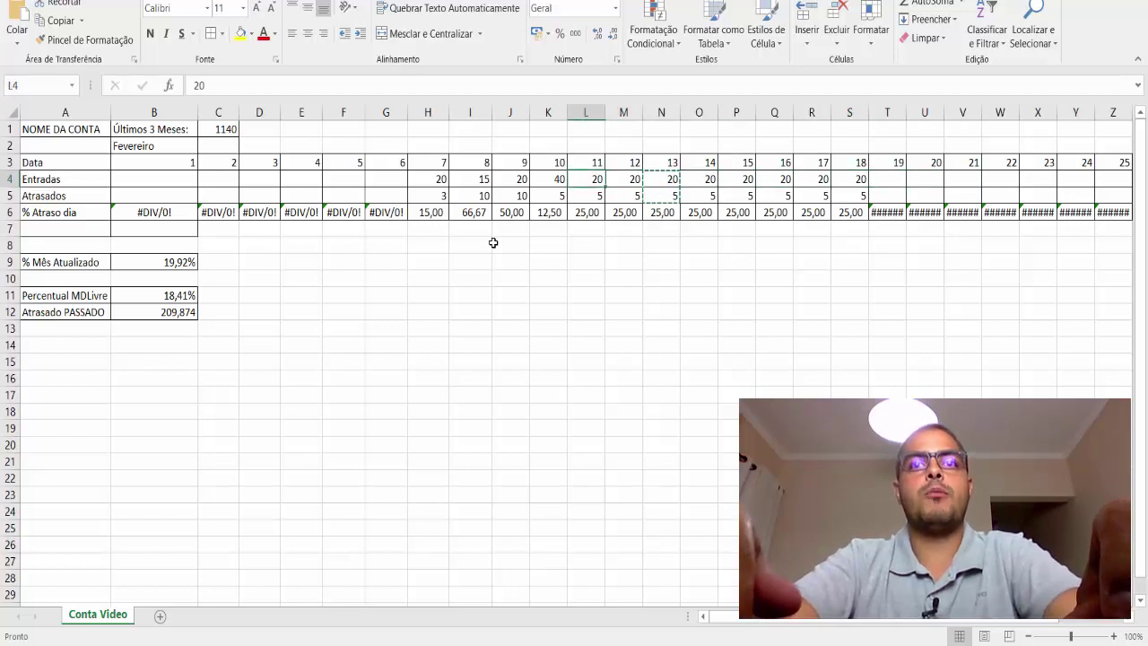
key("Right")
key("Right")
key("Right")
key("Right")
key("Right")
key("Right")
key("Right")
key("Right")
key("Right")
key("Right")
key("Right")
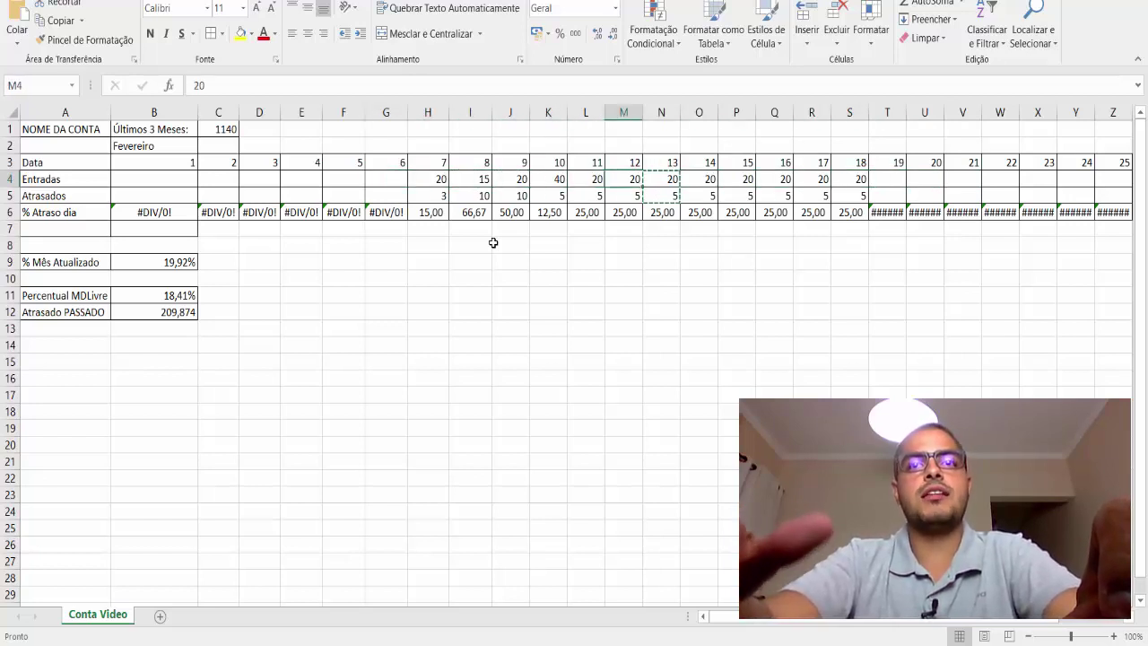
Step: Review the daily Atrasados values in row 5 around days 12 to 16
key("Down")
key("Left")
key("Left")
key("Left")
key("Left")
key("Left")
key("Left")
key("Left")
key("Left")
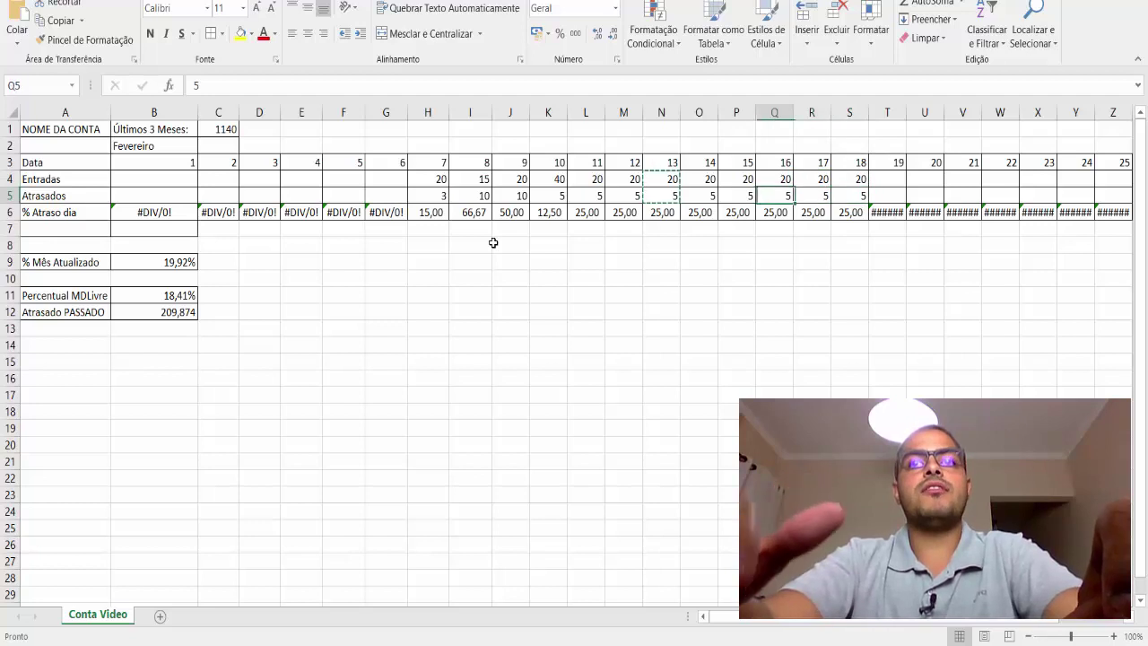
key("Right")
key("Right")
key("Right")
key("Right")
key("Right")
key("Right")
key("Right")
key("Right")
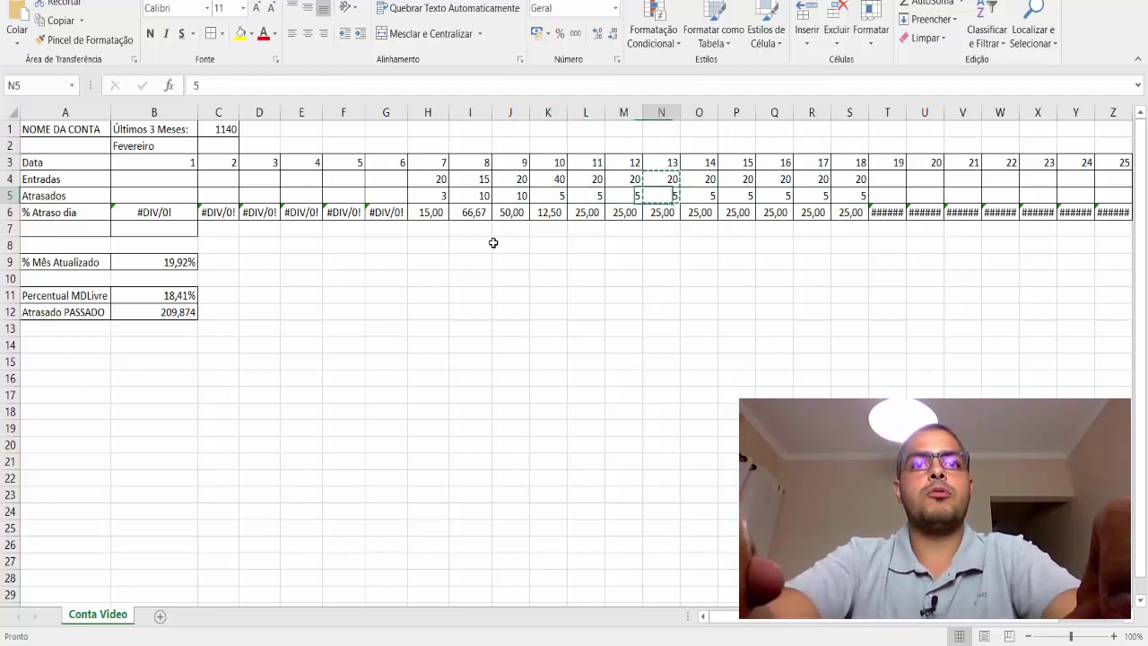
Step: Restore 20 Entradas and 5 Atrasados for each of days 19 to 23 in cells T4 to X5
key("Right")
key("Up")
key("shift+Right")
key("shift+Right")
key("shift+Right")
key("shift+Right")
key("shift+Down")
key("ctrl+v")
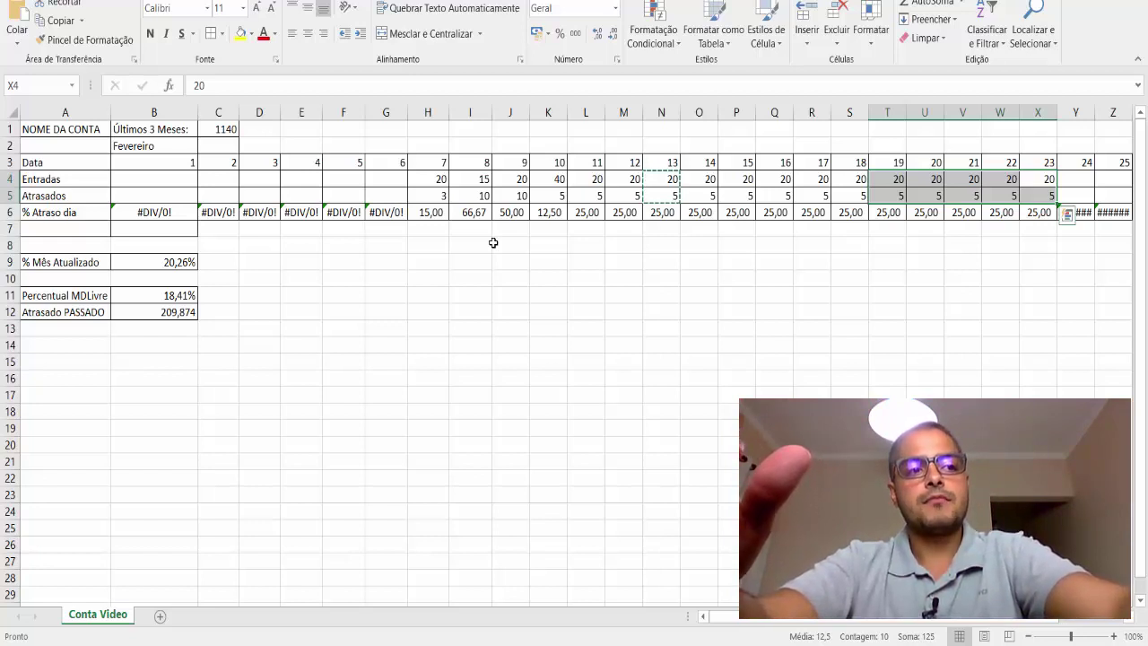
Step: Review the daily Entradas and Atrasados values from day 23 back to day 12
key("Right")
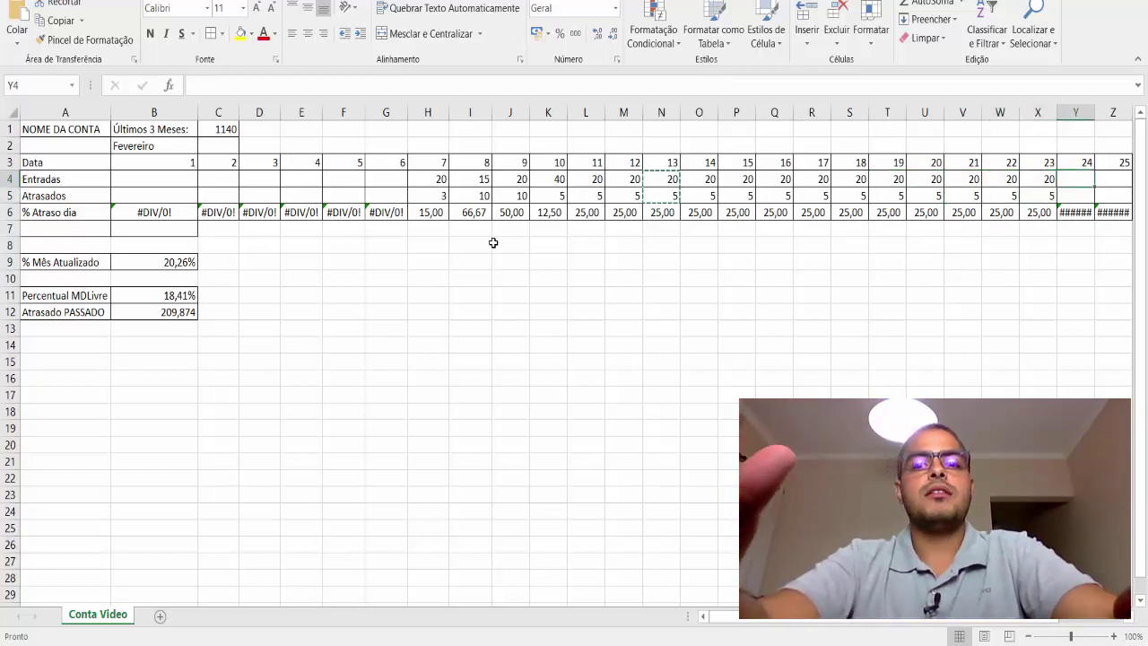
key("Left")
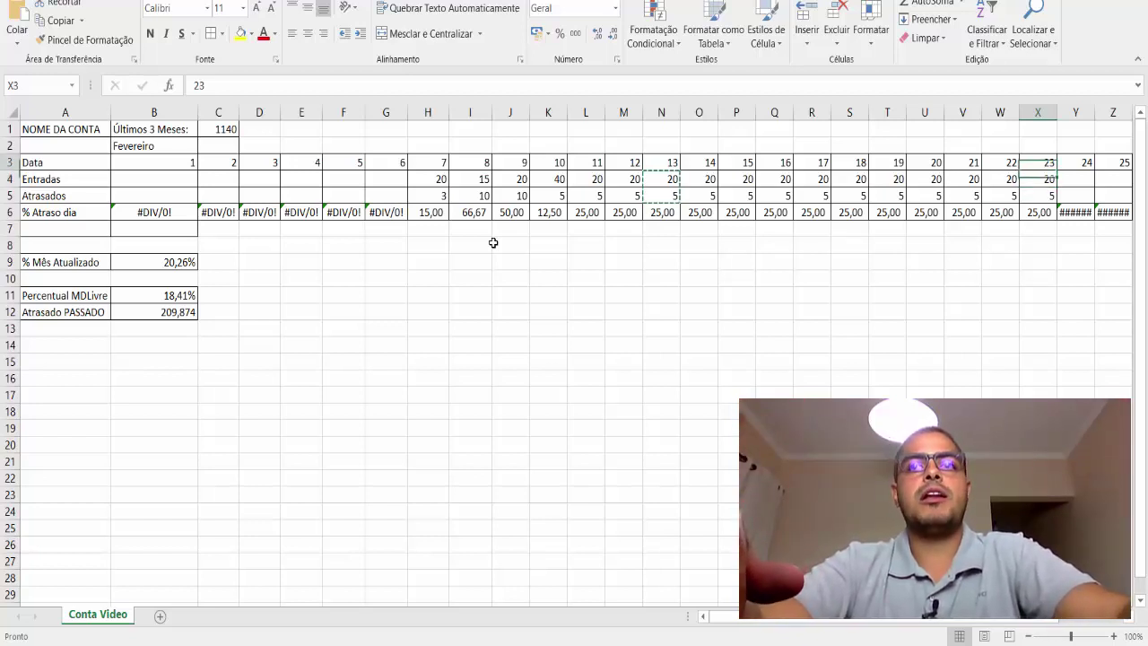
key("Down")
key("Left")
key("Left")
key("Left")
key("Left")
key("Left")
key("Left")
key("Left")
key("Left")
key("Left")
key("Left")
key("Down")
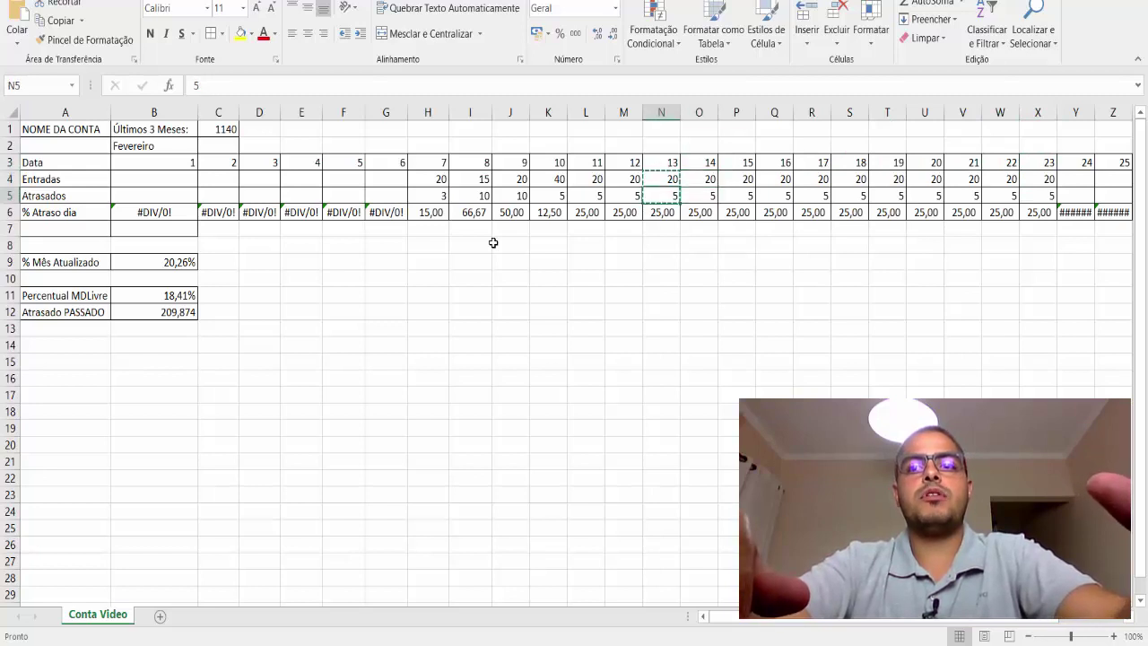
key("Left")
key("Left")
key("Right")
key("Right")
key("Right")
key("Right")
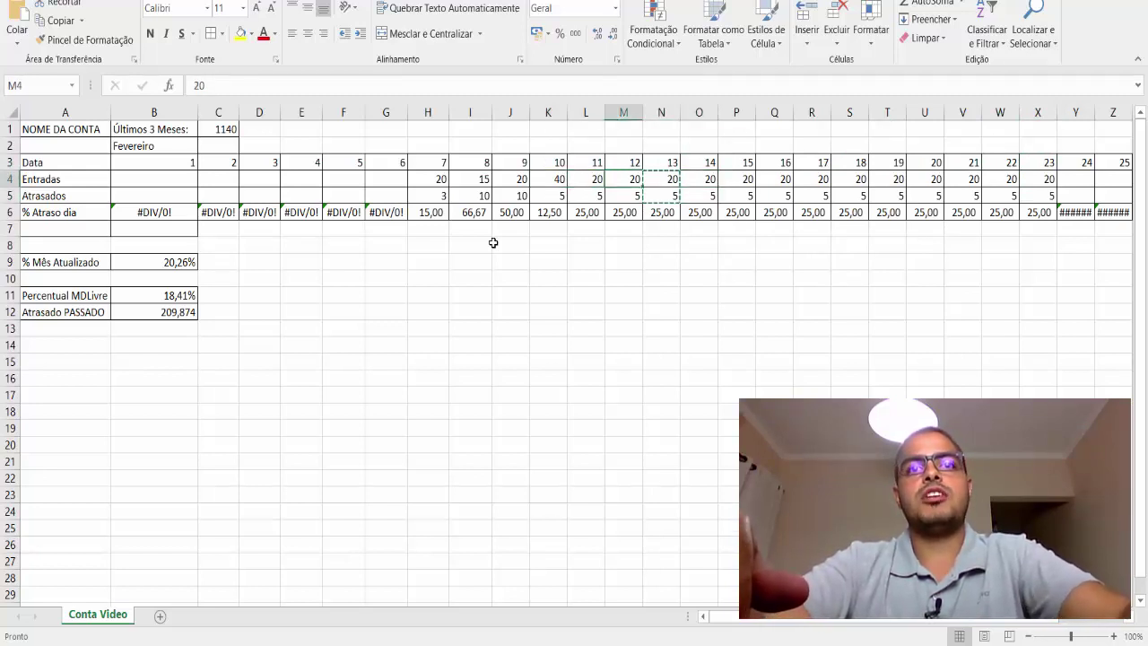
Step: Set day 12's Entradas in cell M4 to 30
key("Left")
key("Left")
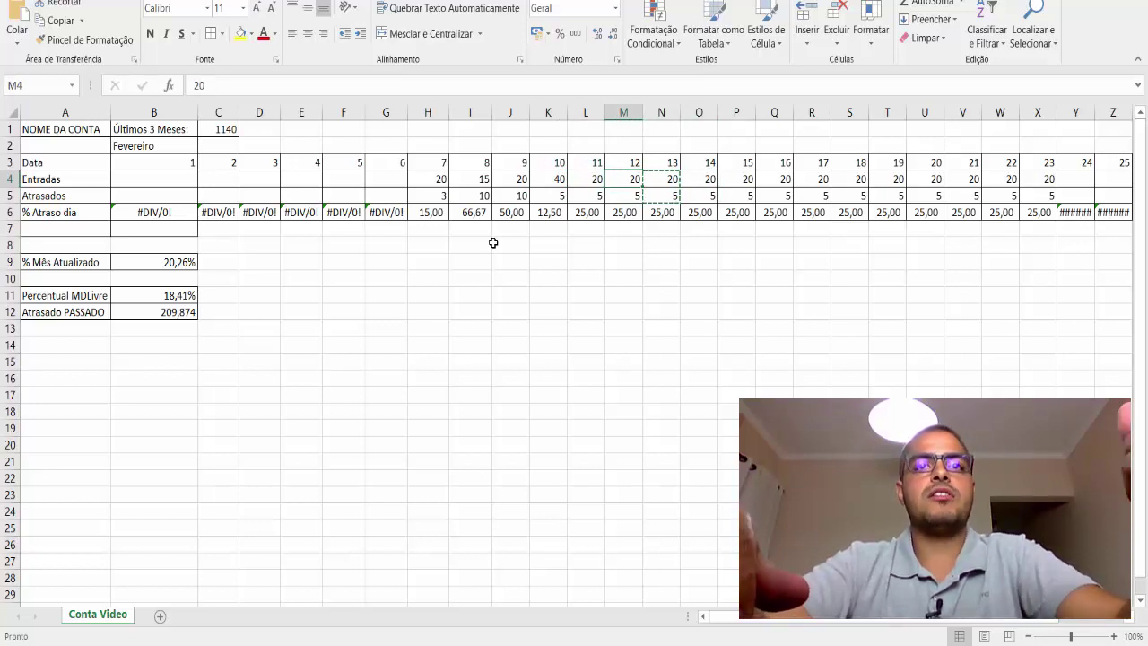
type("30")
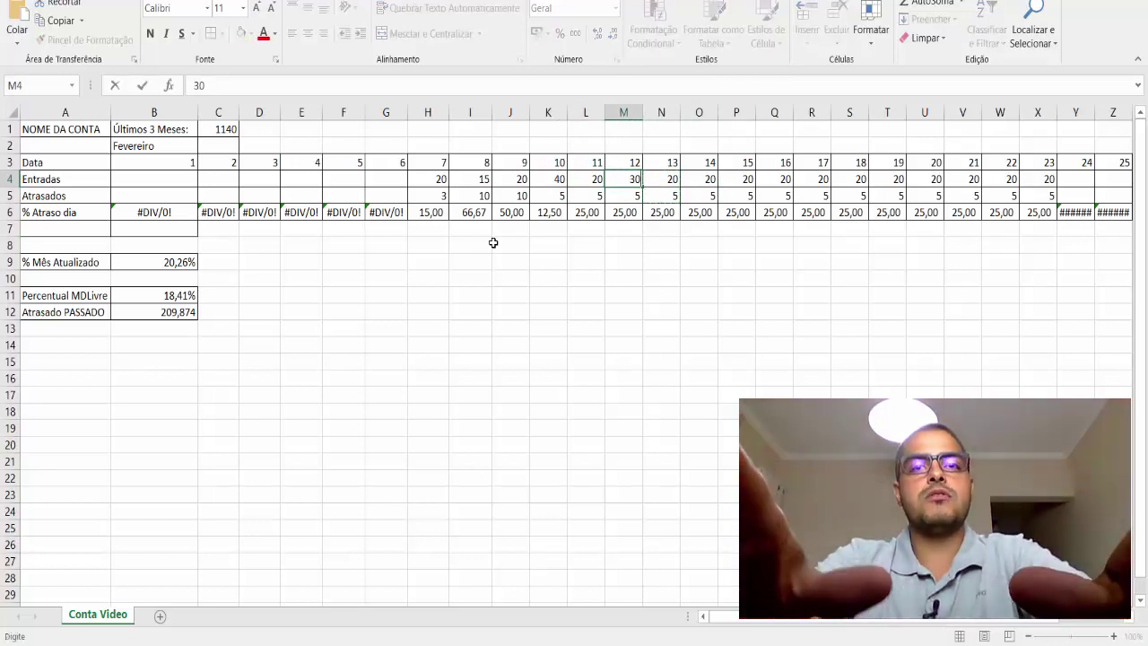
key("Return")
Step: Copy day 12's Entradas value of 30 from M4 and paste it across days 13 to 23, cells N4 to X4
key("Up")
key("Right")
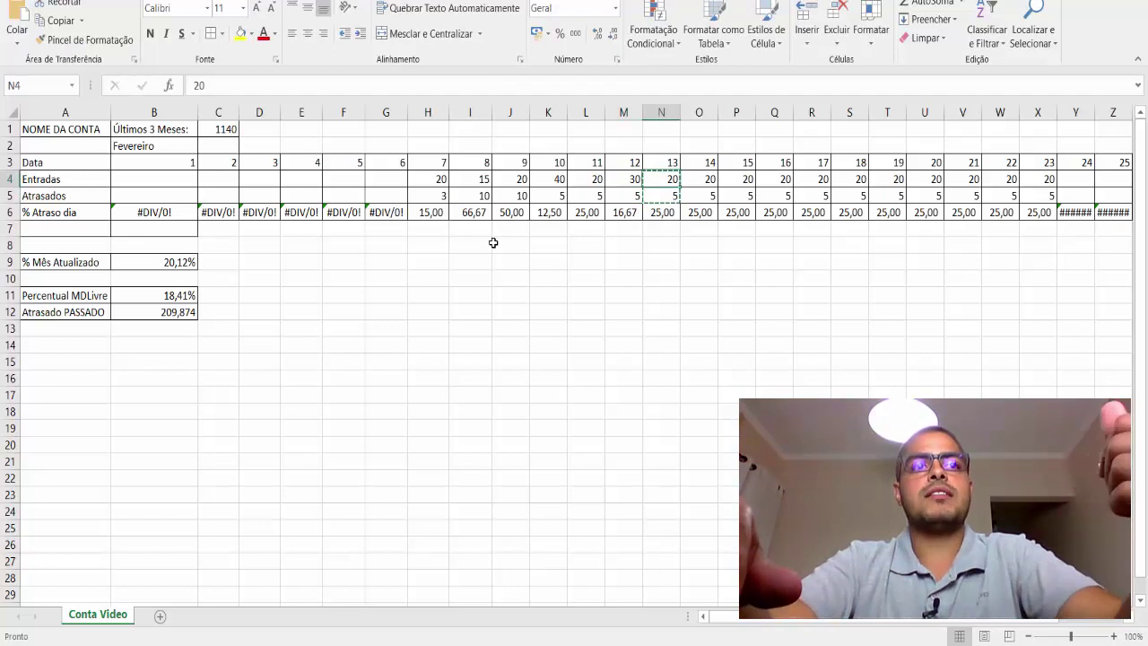
key("Left")
key("ctrl+c")
key("Right")
key("shift+Right")
key("shift+Right")
key("shift+Right")
key("shift+Right")
key("shift+Right")
key("shift+Right")
key("shift+Right")
key("shift+Right")
key("shift+Right")
key("shift+Right")
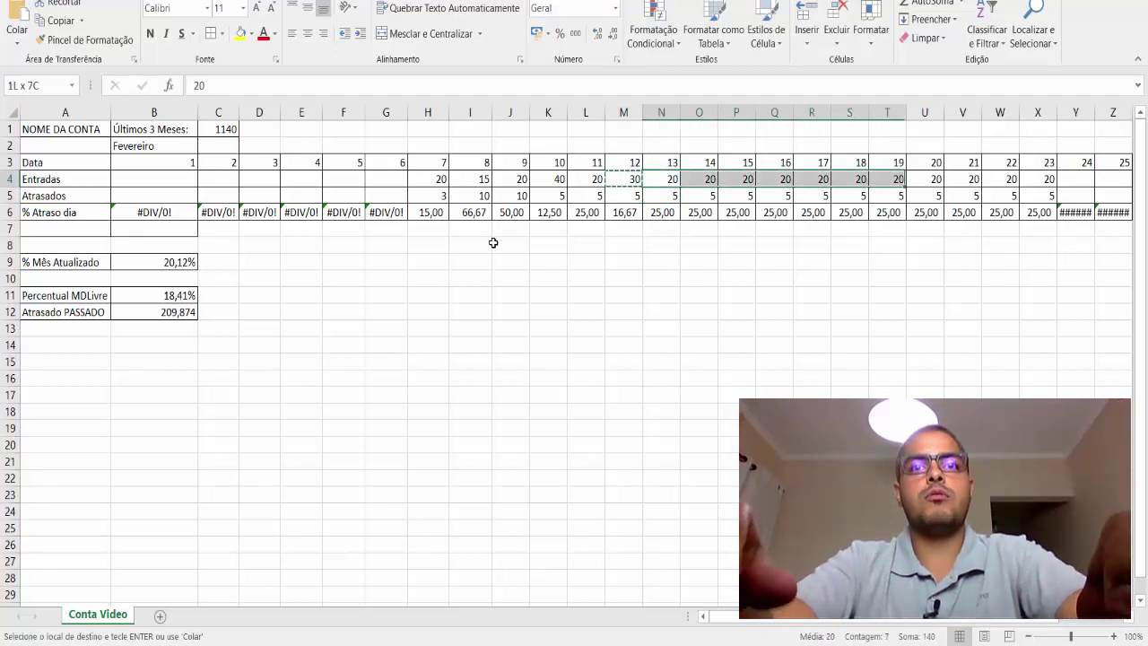
key("ctrl+v")
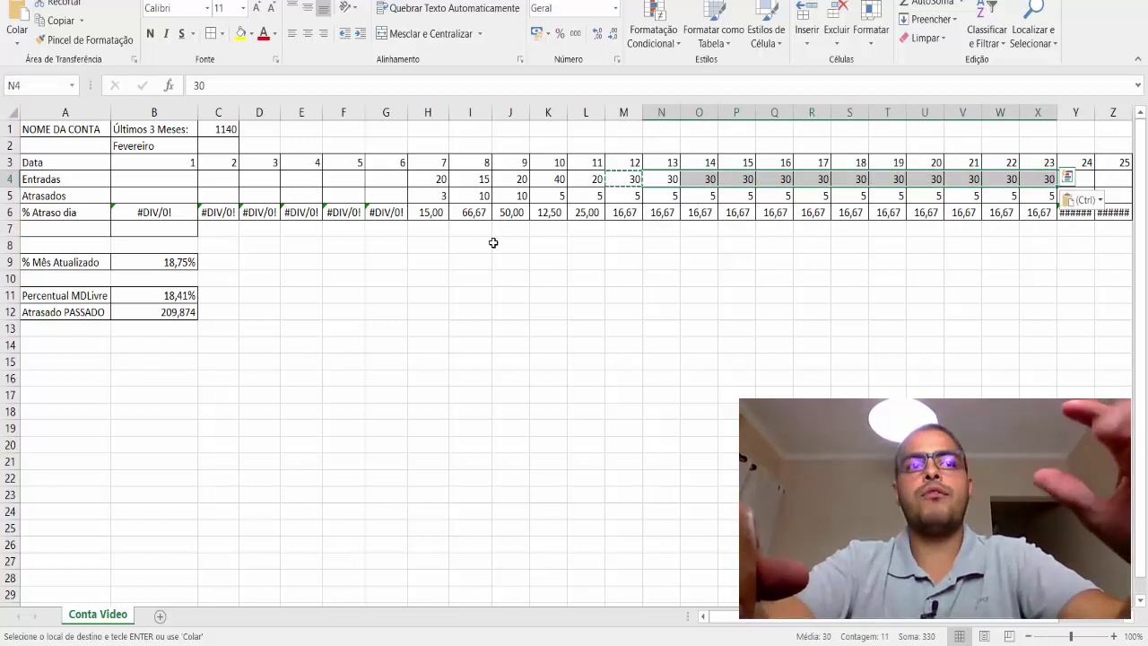
Step: Set day 23's Entradas in cell X4 to 20
key("Left")
key("Right")
key("Right")
key("Right")
key("Right")
key("Right")
key("Right")
key("Right")
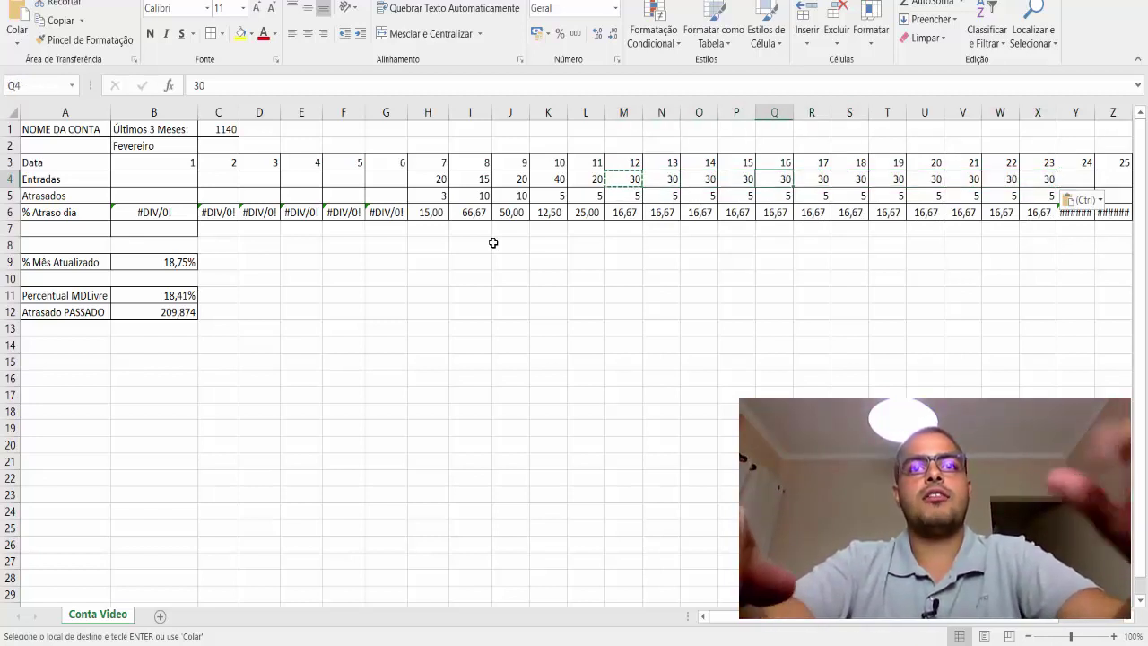
key("Right")
key("Right")
key("Right")
key("Right")
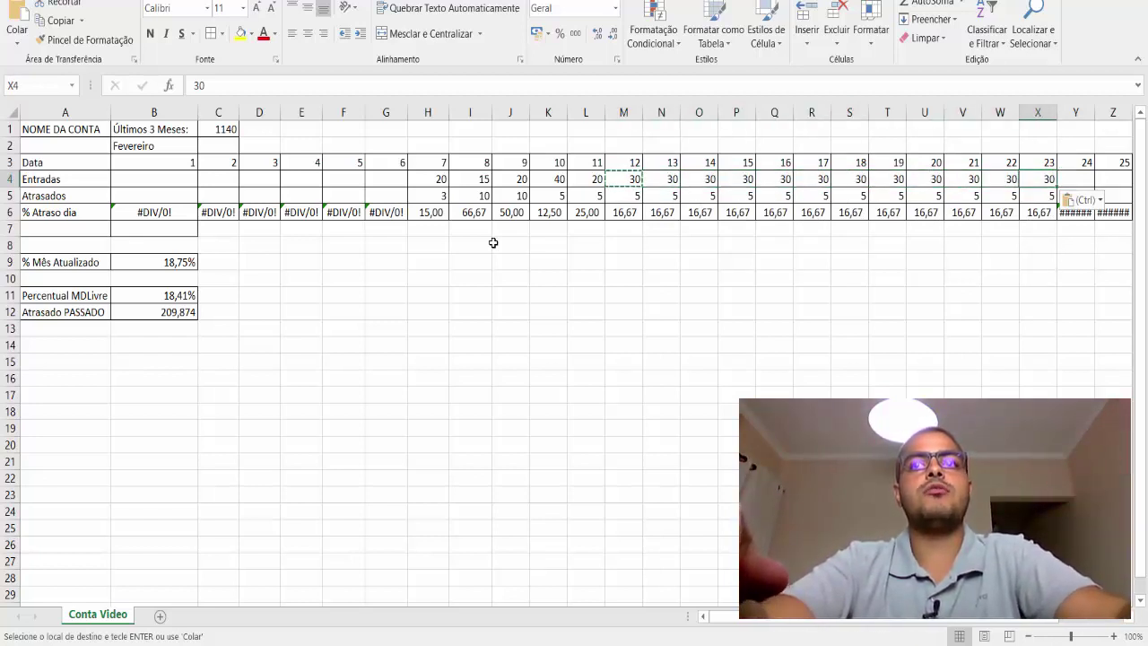
type("20")
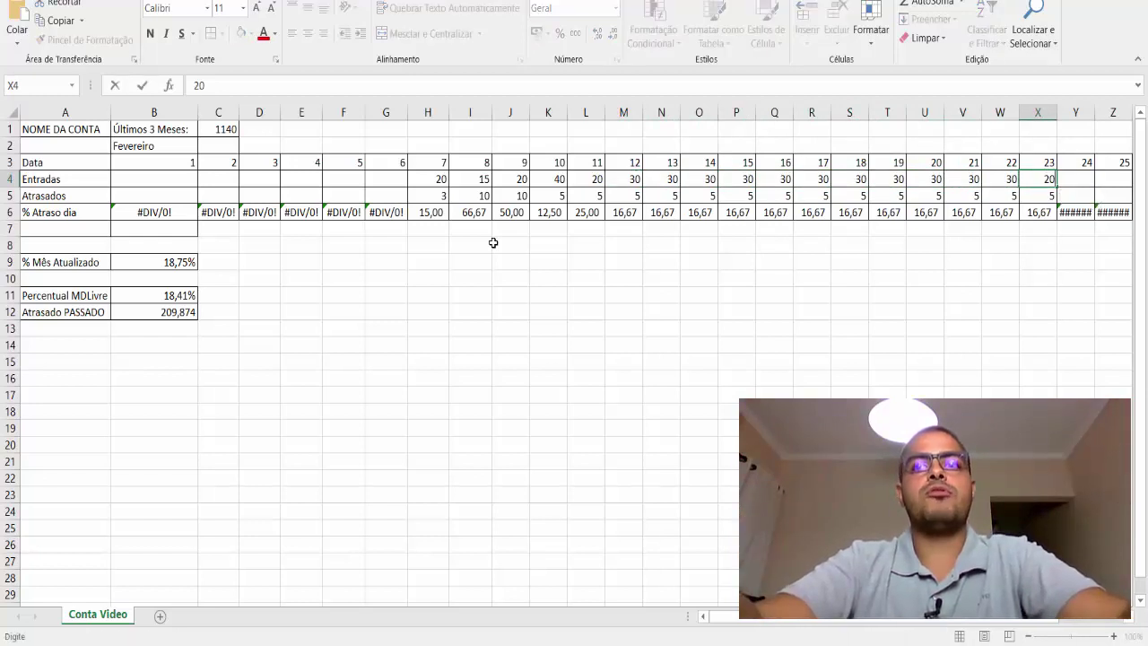
key("Return")
key("Up")
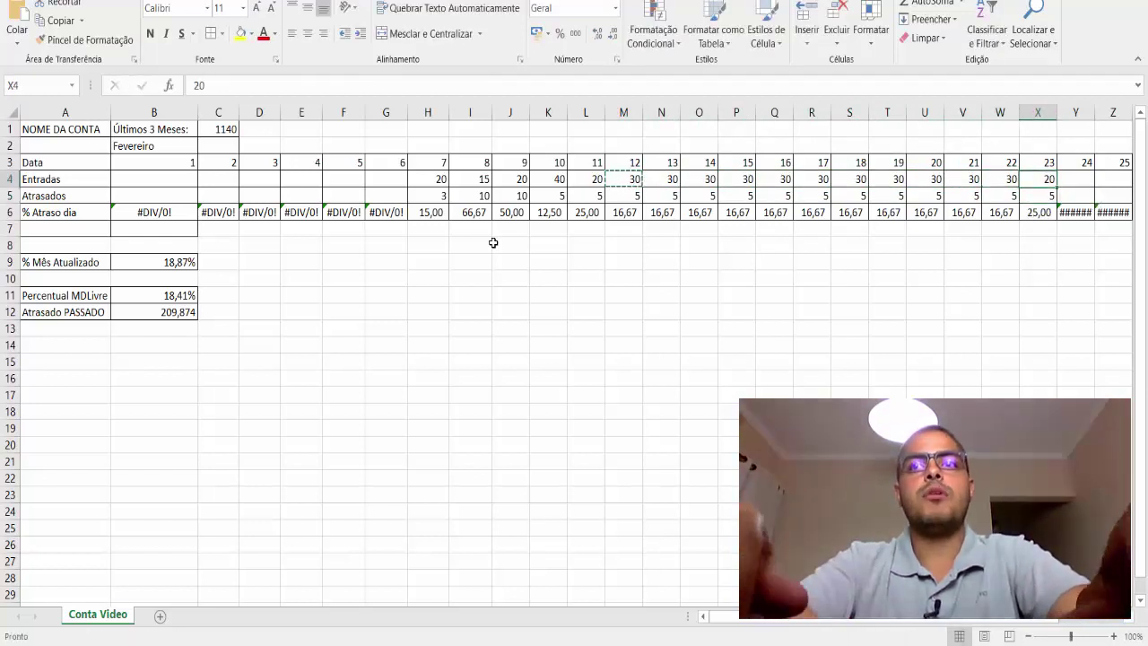
Step: Copy day 23's Entradas value of 20 from X4 and paste it across days 20 to 22, cells U4 to W4
key("ctrl+c")
key("shift+Left")
key("shift+Left")
key("shift+Left")
key("ctrl+v")
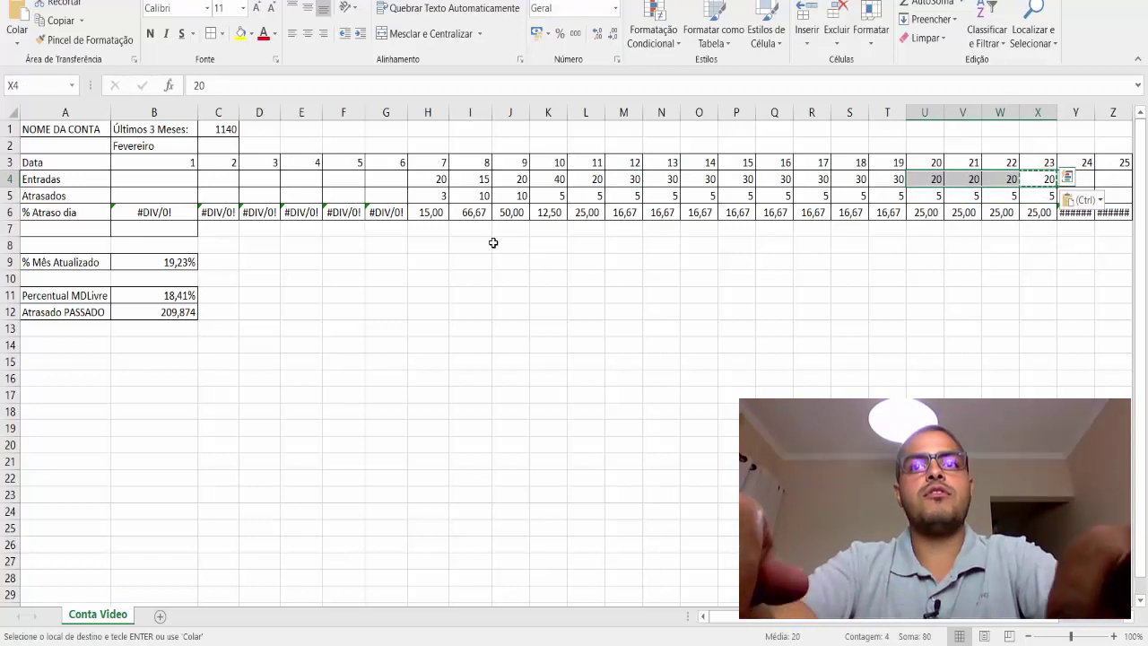
Step: Examine the daily Atrasados values in row 5 from day 23 back to day 10
key("Down")
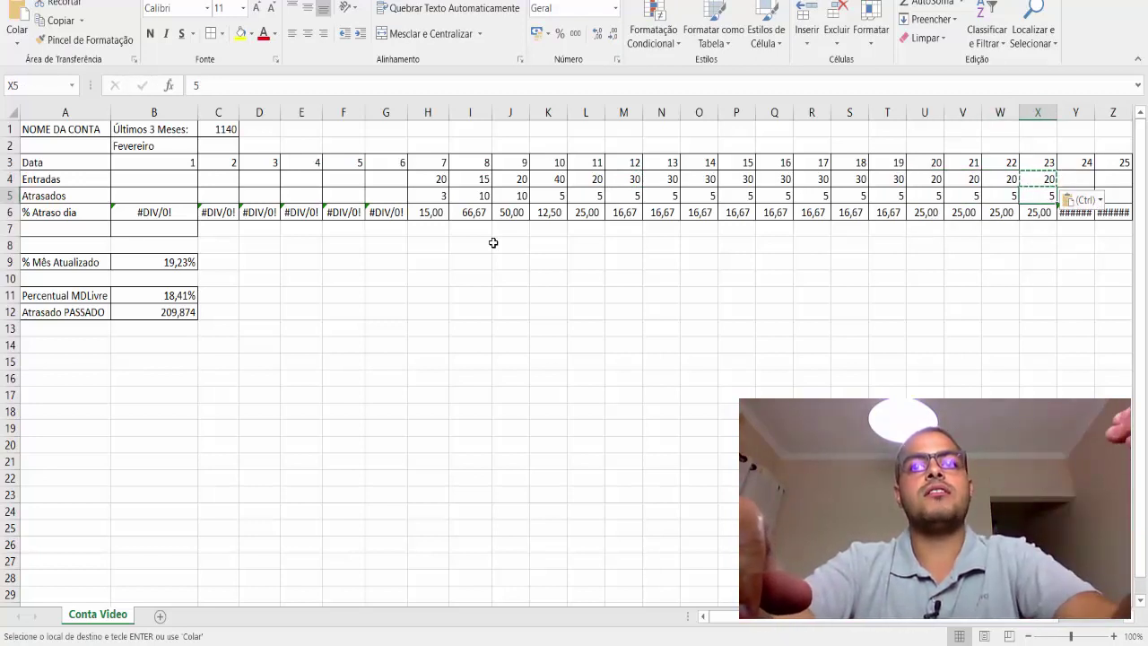
key("Left")
key("Left")
key("Right")
key("Right")
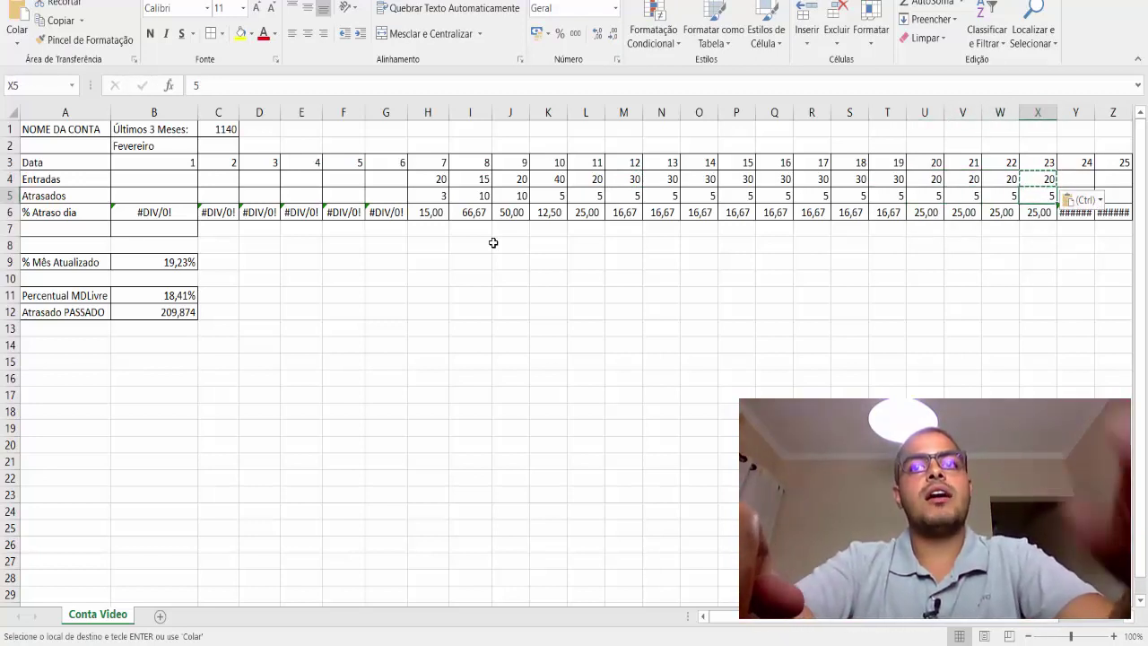
key("shift+Left")
key("shift+Left")
key("shift+Left")
key("shift+Left")
key("shift+Left")
key("shift+Left")
key("shift+Left")
key("shift+Left")
key("shift+Left")
key("shift+Left")
key("shift+Left")
key("shift+Left")
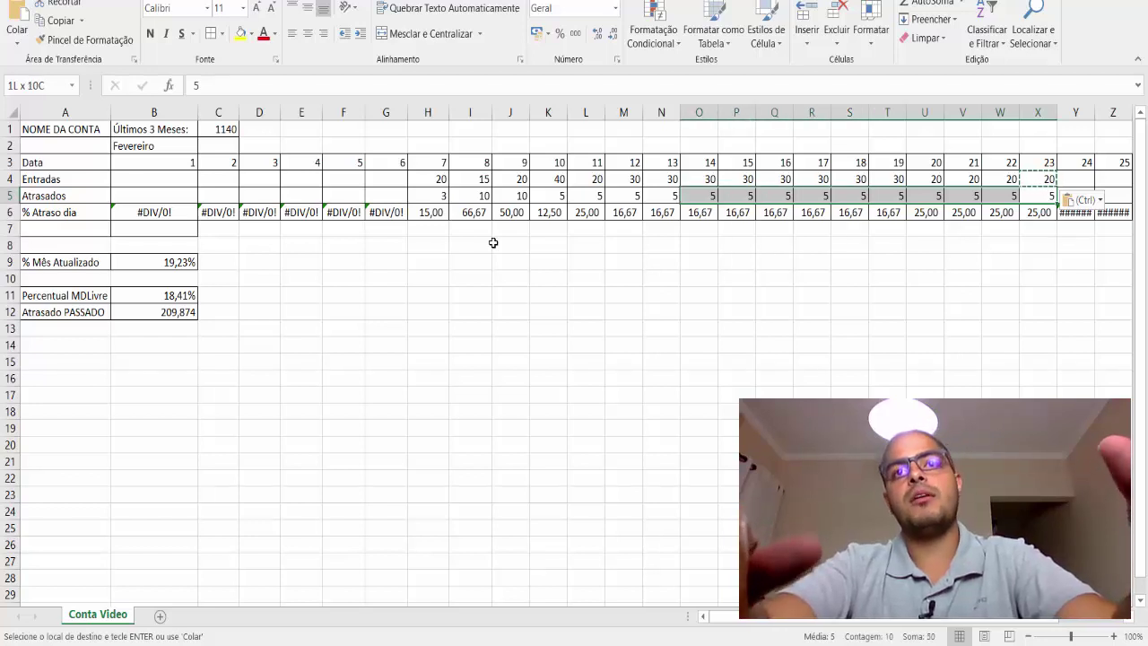
key("shift+Left")
key("shift+Left")
key("shift+Left")
key("shift+Left")
key("shift+Right")
key("shift+Right")
key("shift+Right")
key("shift+Right")
key("shift+Right")
key("shift+Right")
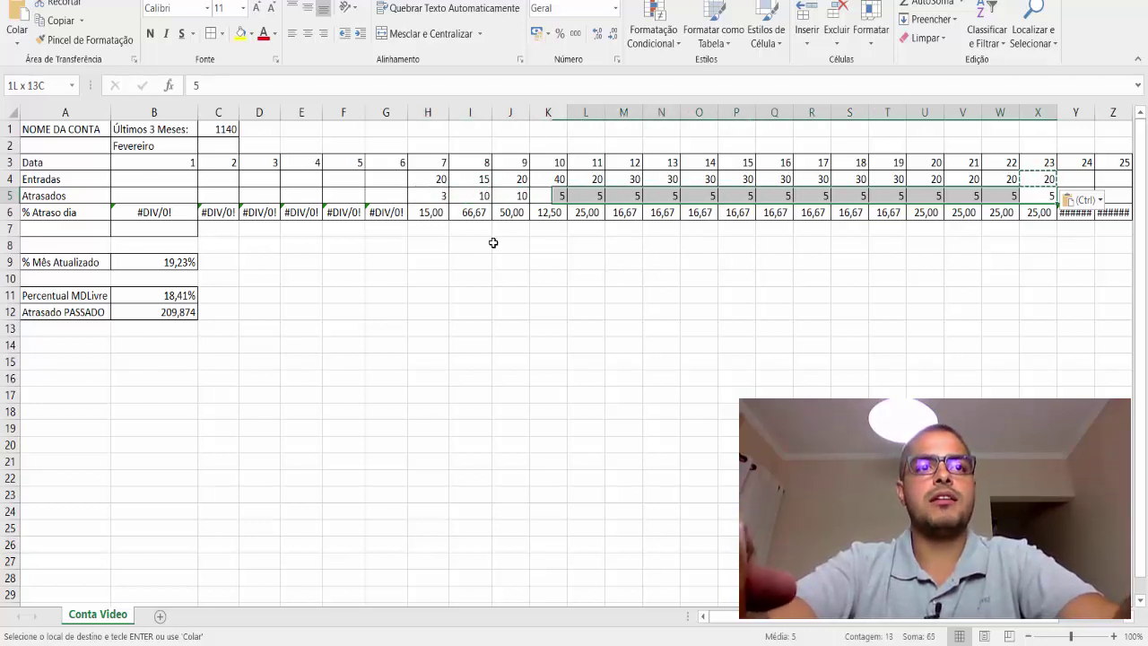
key("shift+Right")
key("shift+Right")
key("shift+Right")
key("shift+Right")
key("shift+Right")
key("shift+Right")
key("shift+Right")
key("shift+Right")
key("shift+Right")
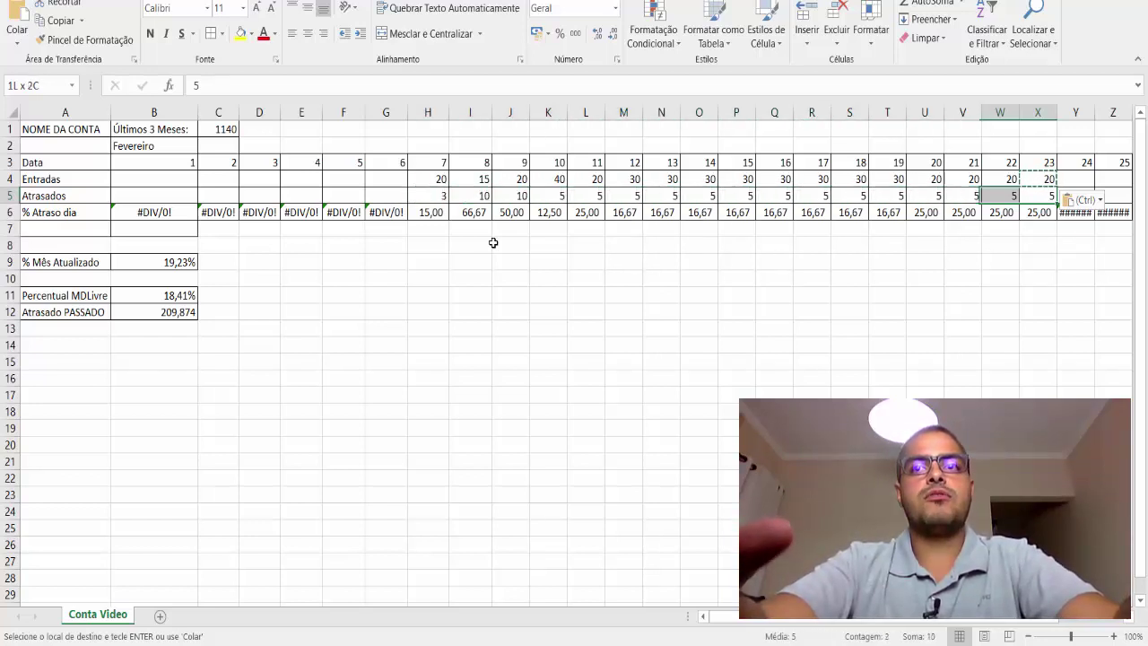
Step: Examine the daily Entradas values in row 4 from day 20 back to day 12
key("shift+Up")
key("shift+Left")
key("shift+Left")
key("shift+Left")
key("Left")
key("Left")
key("Left")
key("Left")
key("Left")
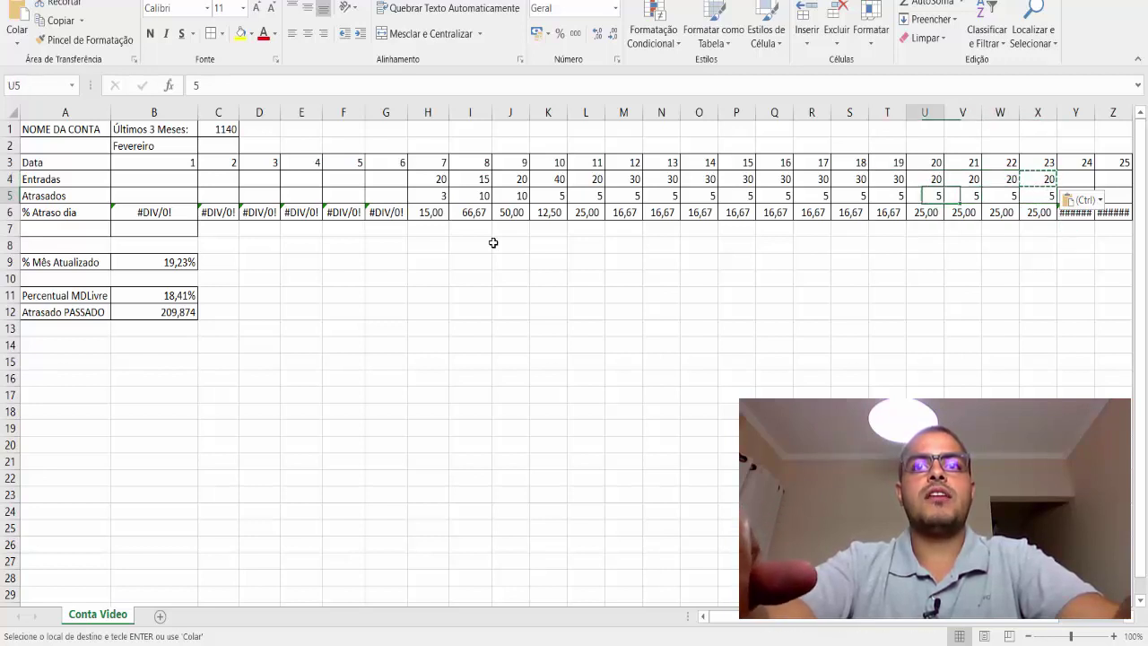
key("Up")
key("Right")
key("Left")
key("Left")
key("Left")
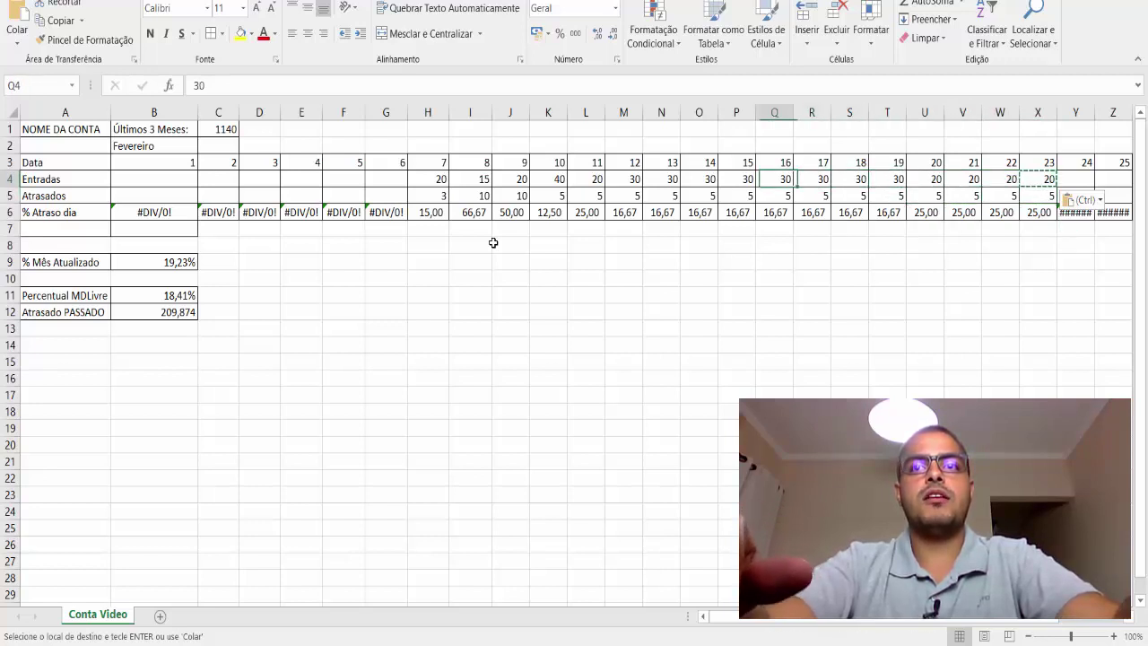
key("Left")
key("Left")
key("Left")
key("Left")
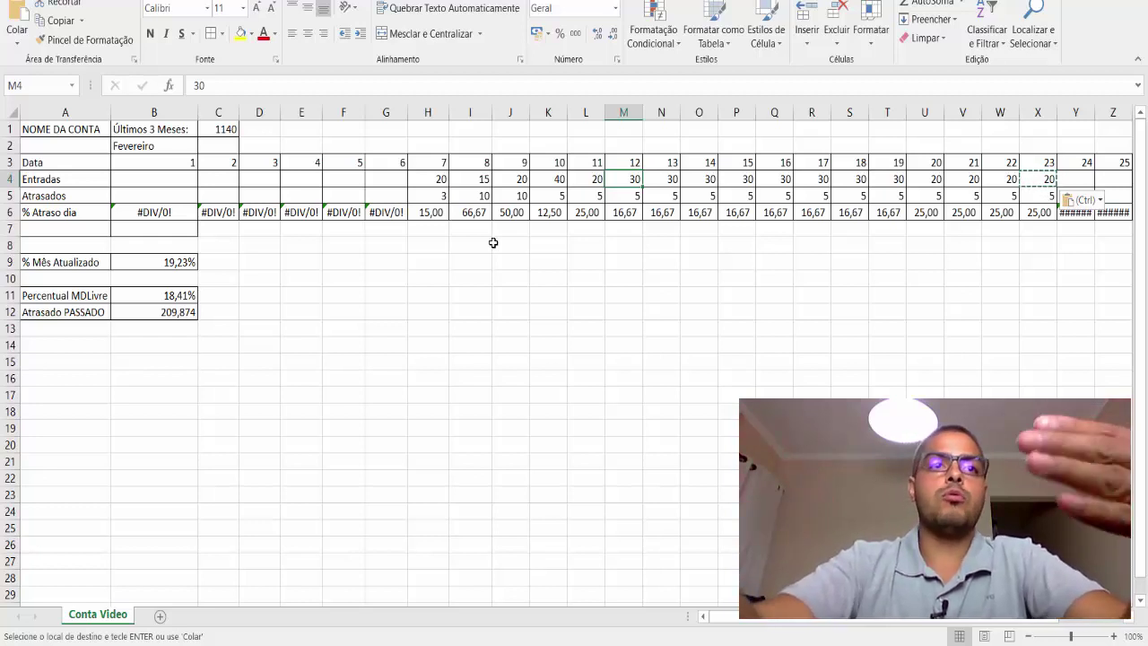
Step: Copy day 23's 20 Entradas and 5 Atrasados from X4:X5 and paste them across days 24 to 28, columns Y to AC
key("ctrl+Right")
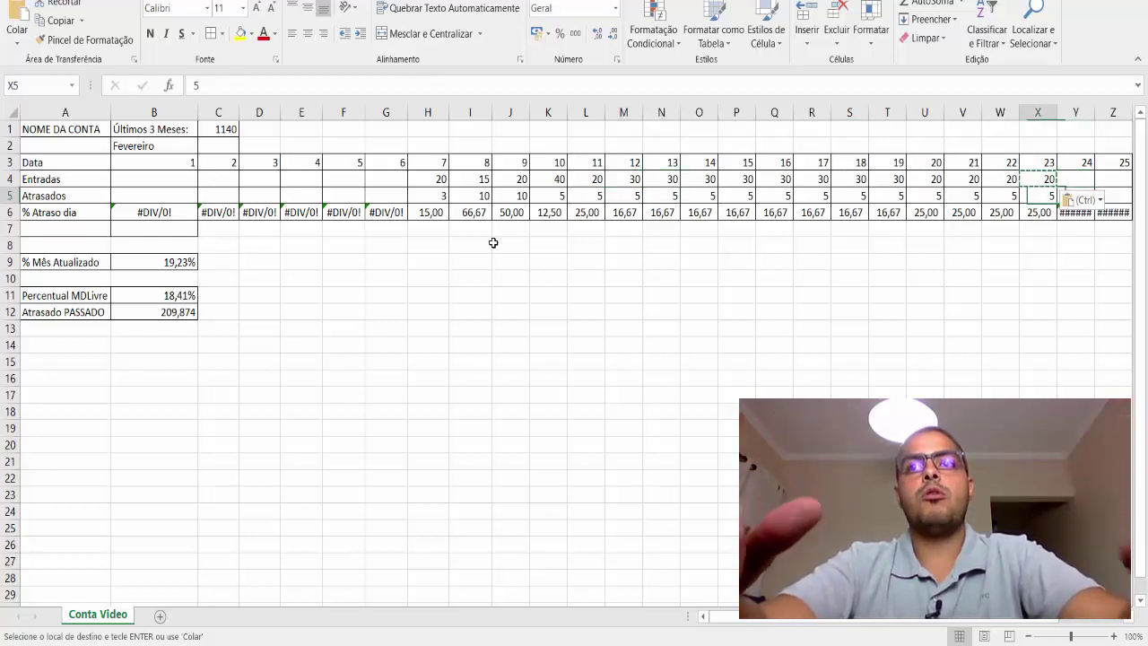
key("shift+Down")
key("Right")
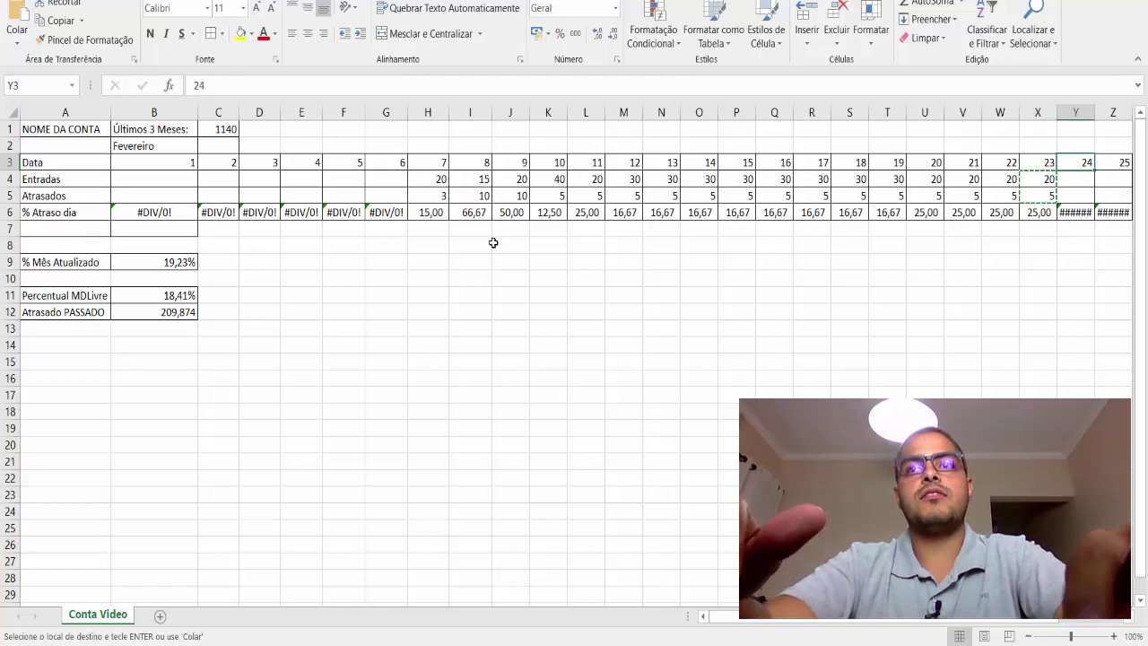
key("shift+Right")
key("shift+Right")
key("shift+Right")
key("shift+Right")
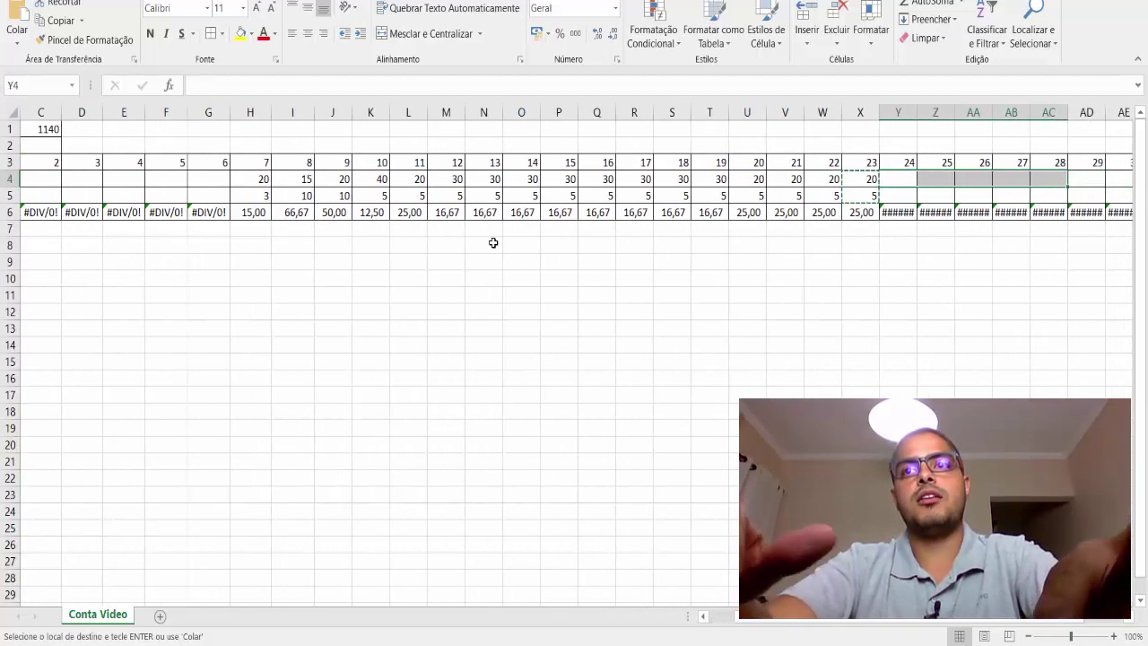
key("ctrl+v")
Step: Inspect the updated monthly delay percentage and its formula in the % Mês Atualizado cell, B9
key("Left")
key("Left")
key("Left")
key("Left")
key("Left")
key("Left")
key("Left")
key("Left")
key("Left")
key("Left")
key("Left")
key("Left")
key("Left")
key("Left")
key("Left")
key("Left")
key("Left")
key("Left")
key("Left")
key("Left")
key("Left")
key("Left")
key("Left")
key("Left")
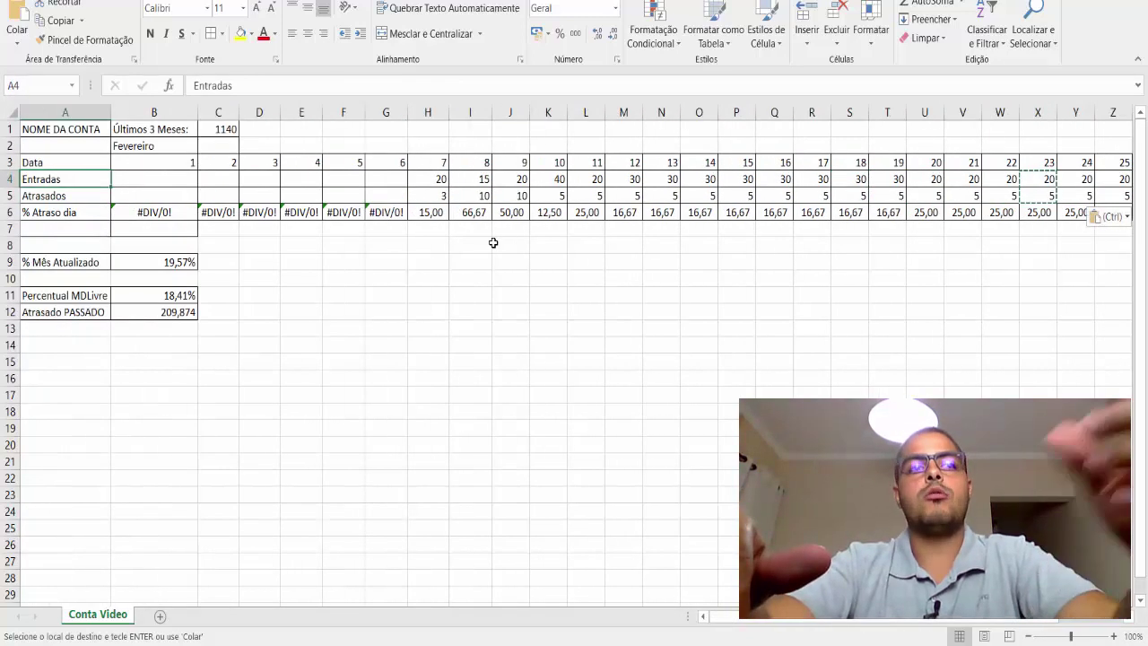
key("Down")
key("Down")
key("Down")
key("Down")
key("Down")
key("Right")
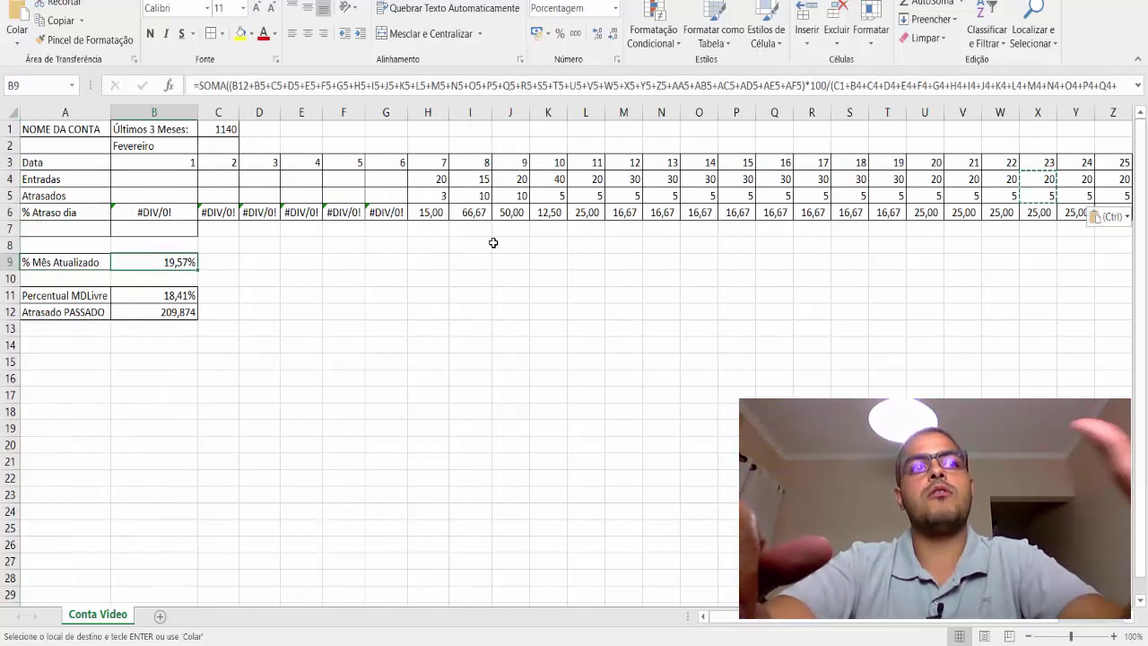
key("Right")
key("Up")
key("Up")
key("Up")
key("Up")
key("Right")
key("Up")
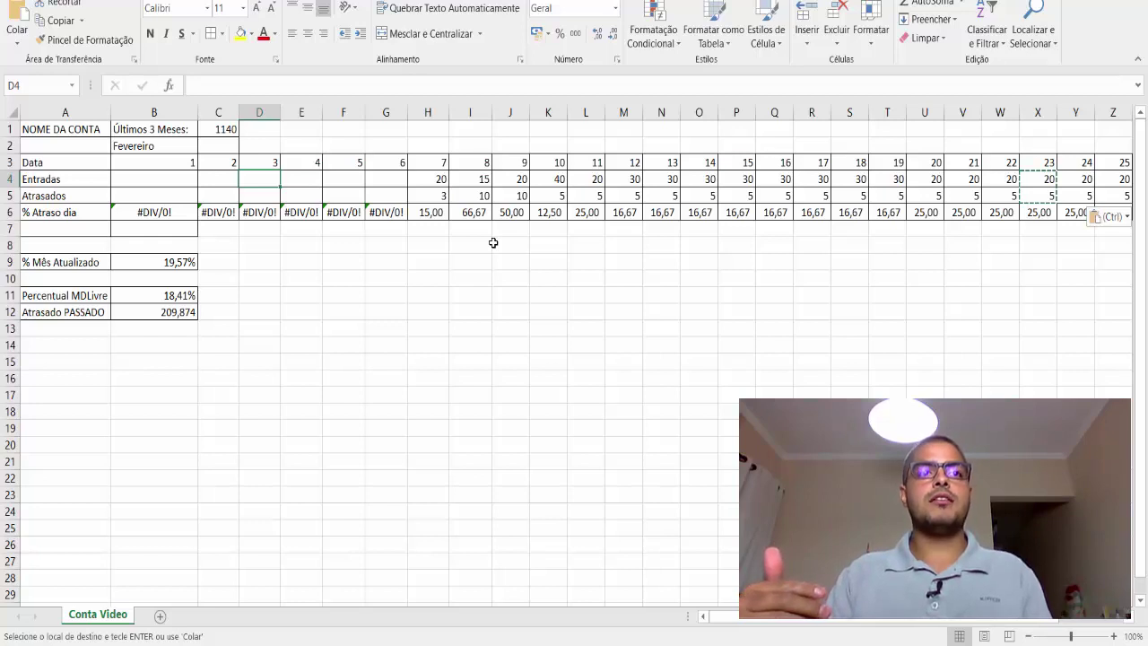
key("Down")
key("Right")
key("Down")
key("Down")
key("Down")
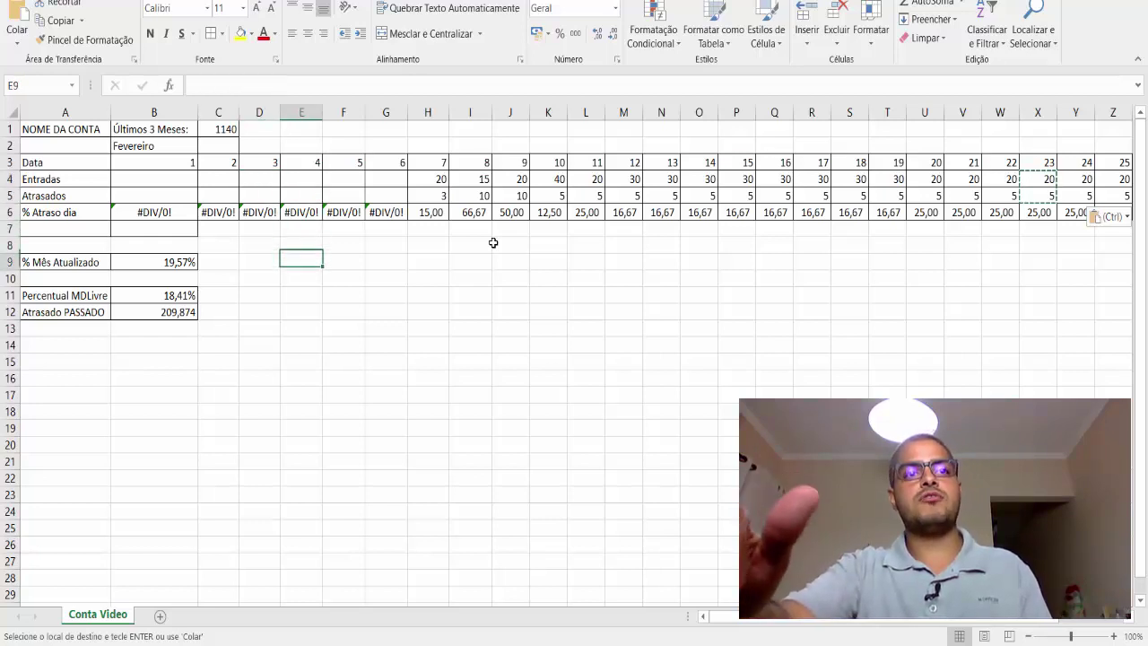
key("Up")
key("Up")
key("Right")
key("Down")
key("Left")
key("Down")
key("Up")
key("Left")
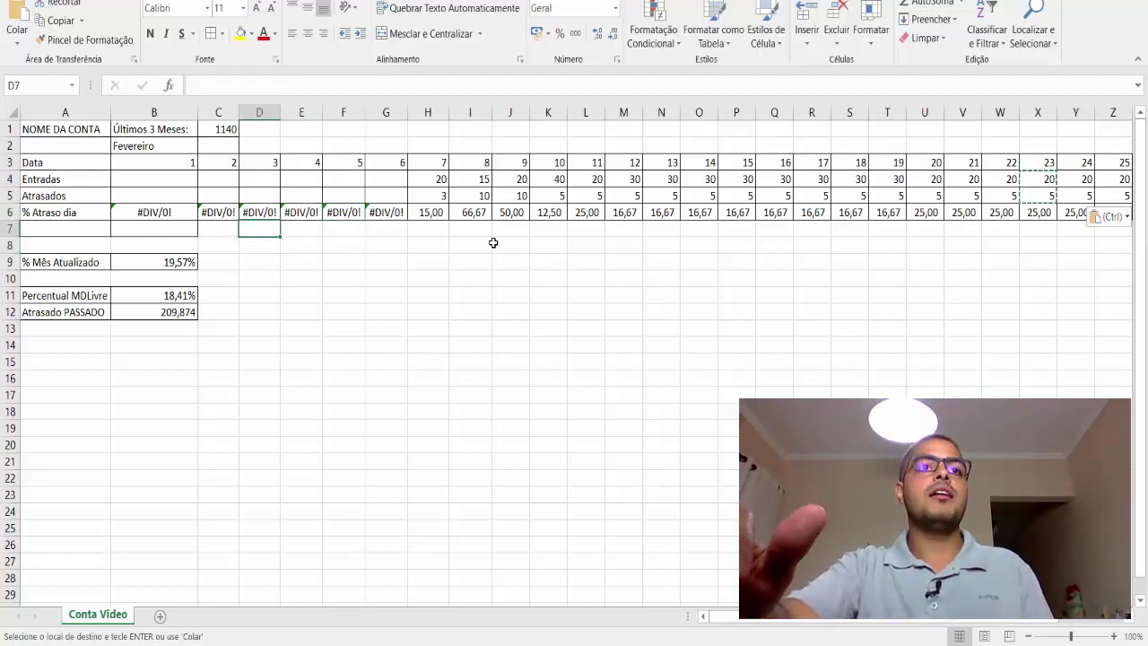
key("Right")
key("Right")
key("Right")
key("Right")
key("Right")
key("Right")
key("Right")
key("Right")
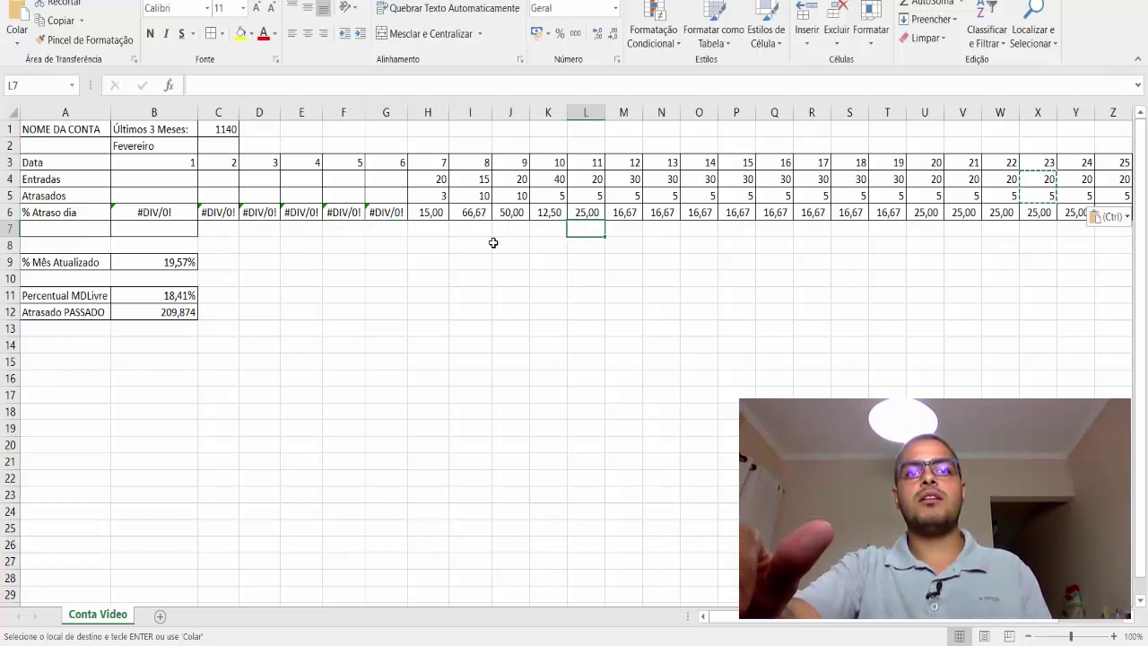